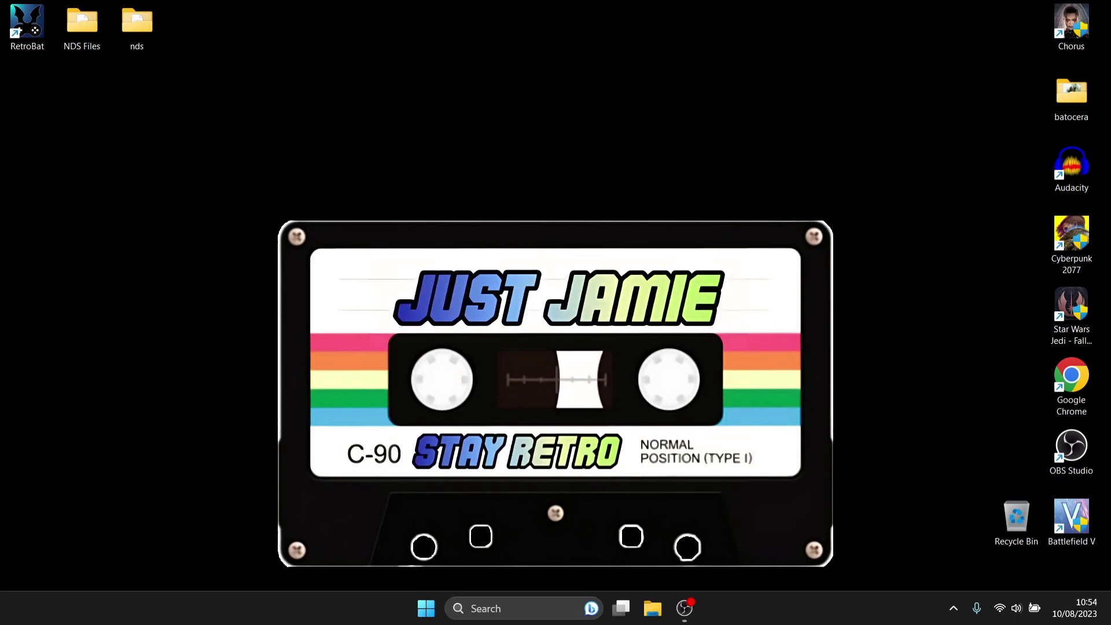
- Open the folder where the RetroBat shortcut's program is installed and launch BatGui from it
right_click(25, 27)
left_click(96, 119)
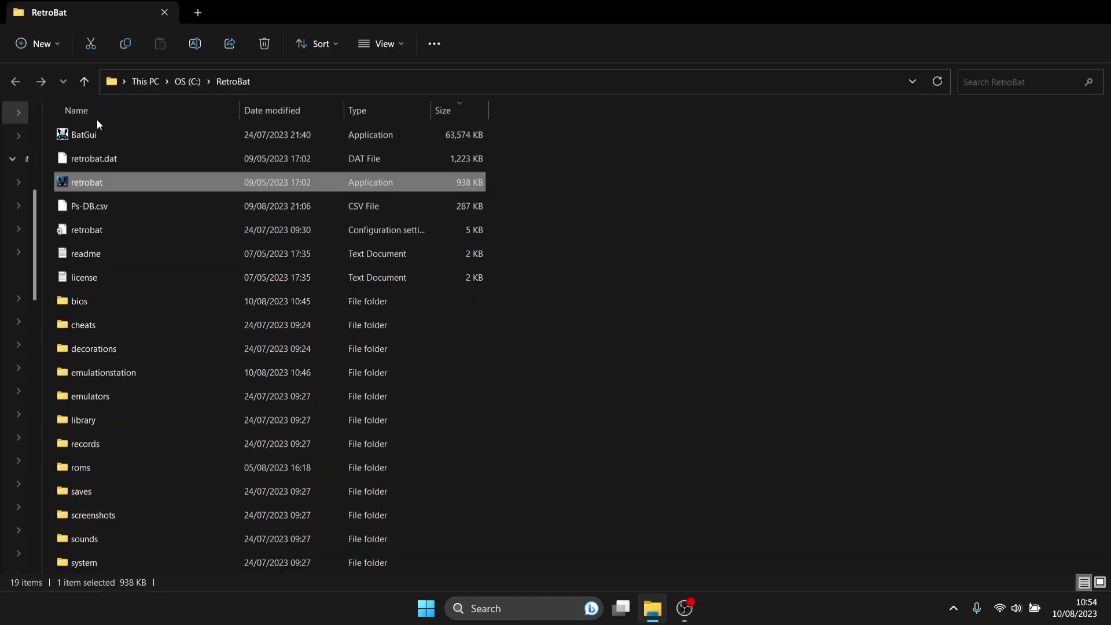
double_click(189, 136)
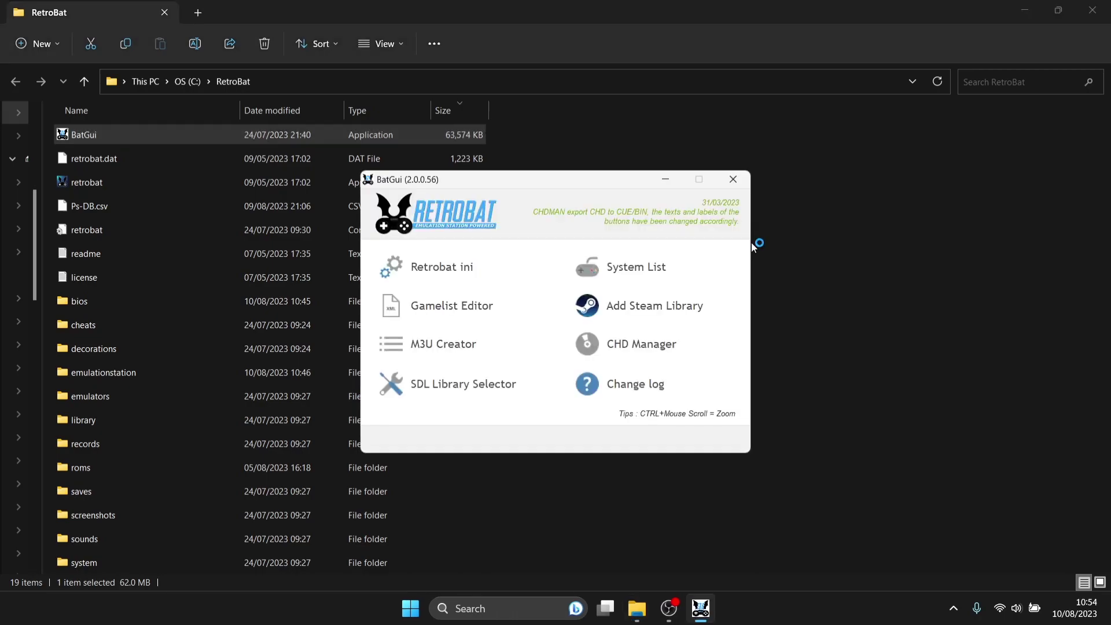
- Look up the nds system's supported file extensions and libretro cores in BatGui's System List, and close BatGui
left_click(629, 271)
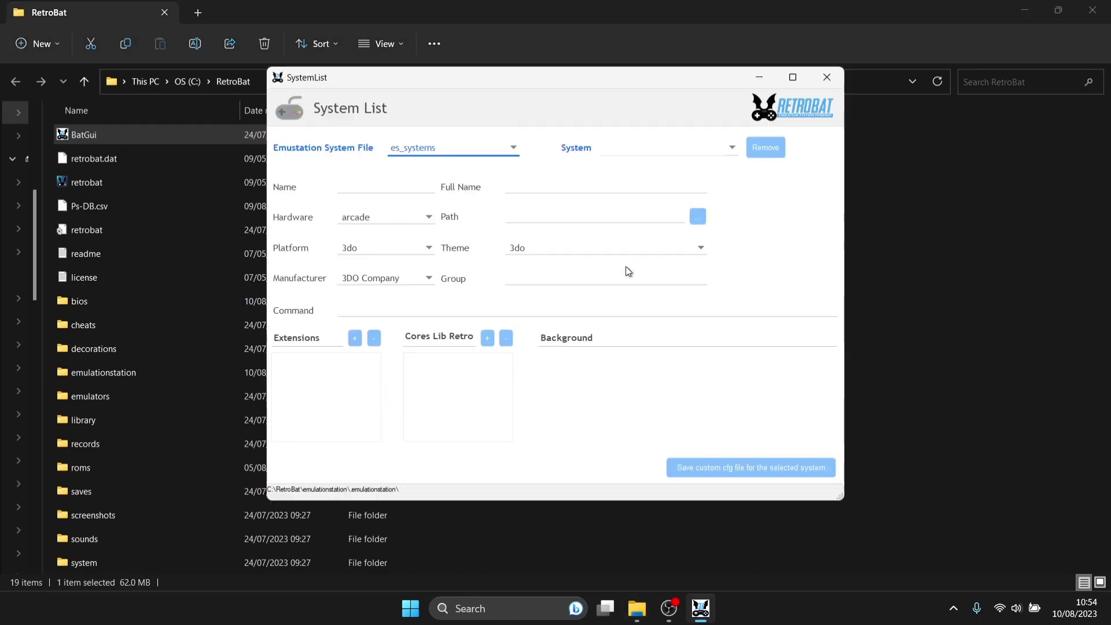
left_click(733, 148)
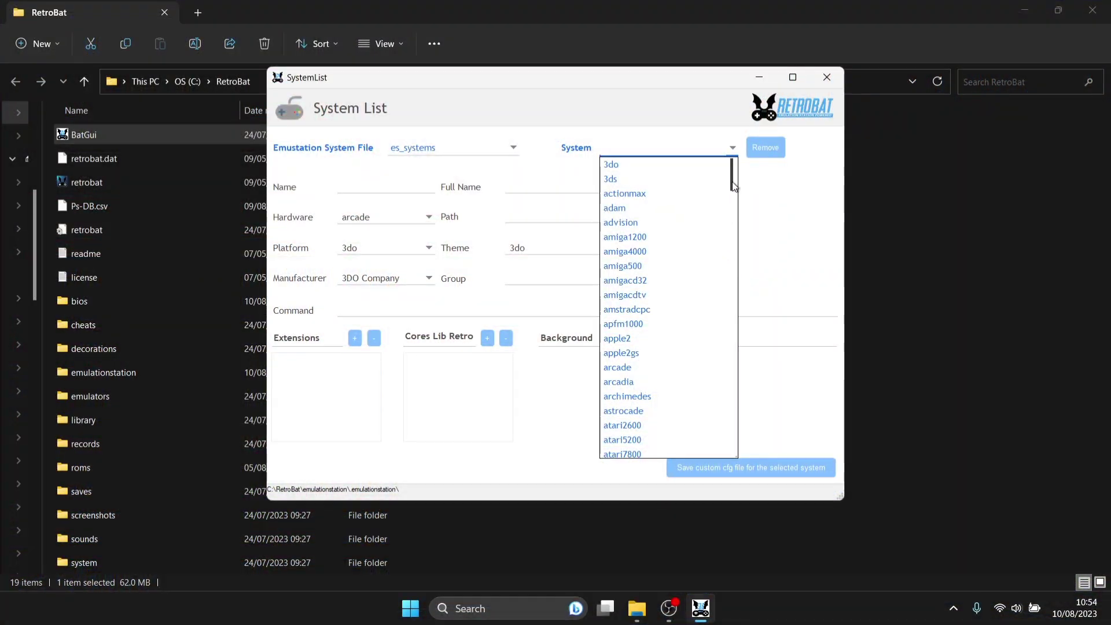
left_click_drag(734, 185, 737, 335)
left_click(651, 373)
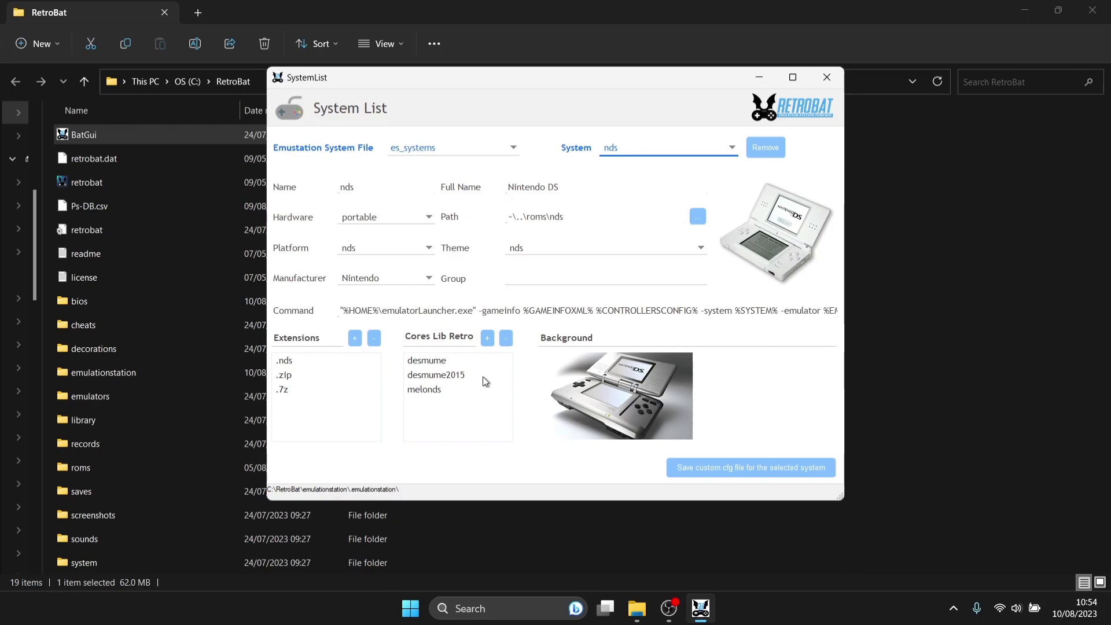
left_click(825, 75)
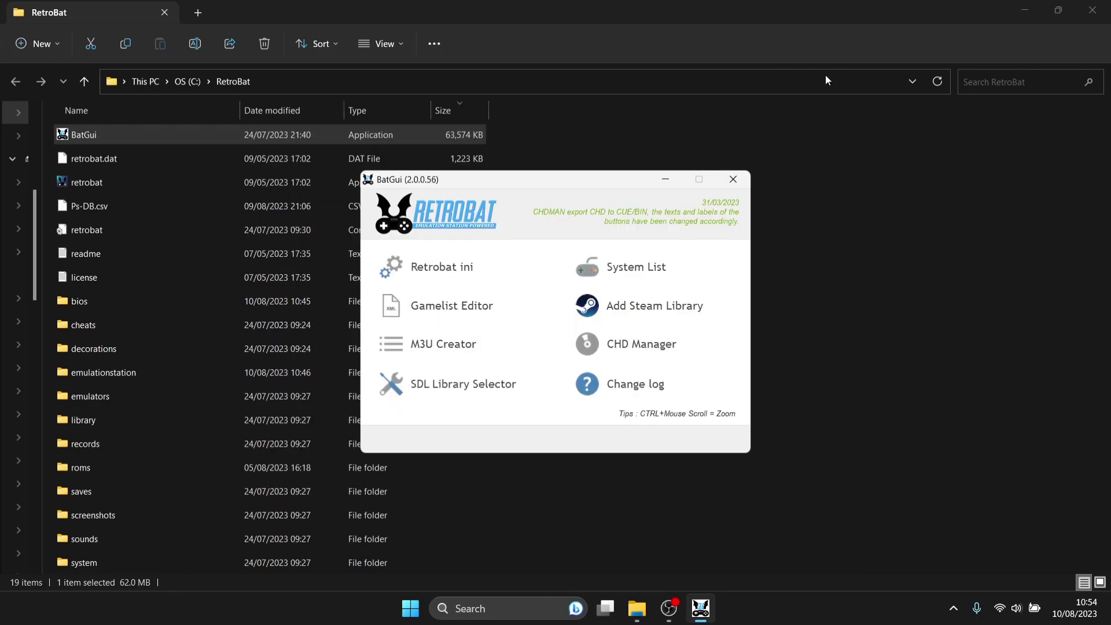
left_click(733, 179)
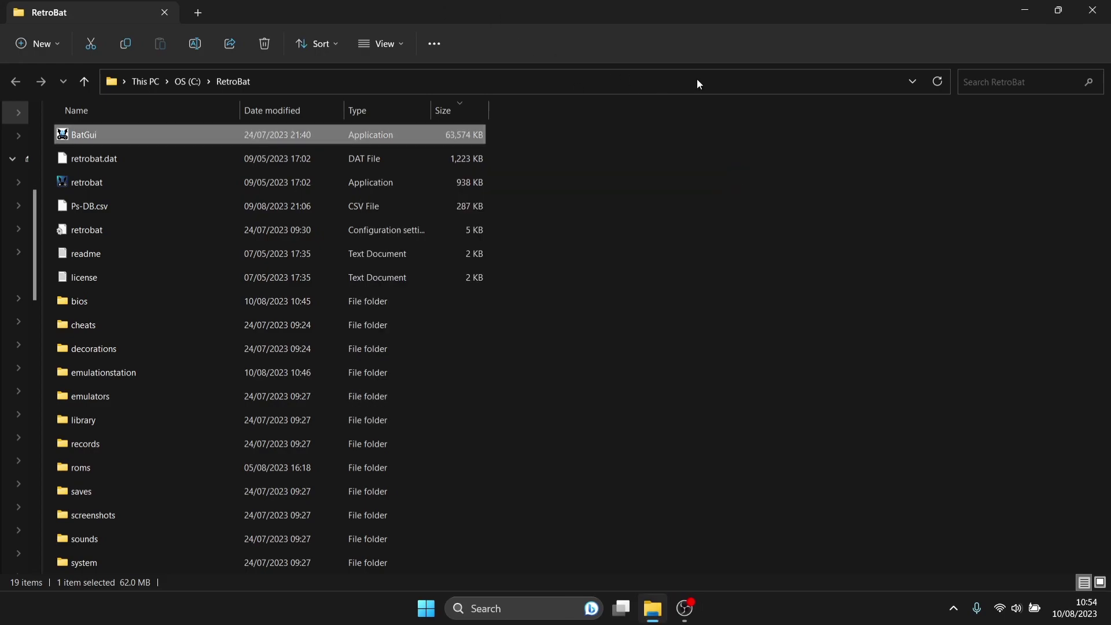
- Shrink and move the RetroBat folder window clear of the desktop folders, and open its roms\nds folder
double_click(409, 2)
left_click_drag(411, 74, 733, 53)
left_click(500, 365)
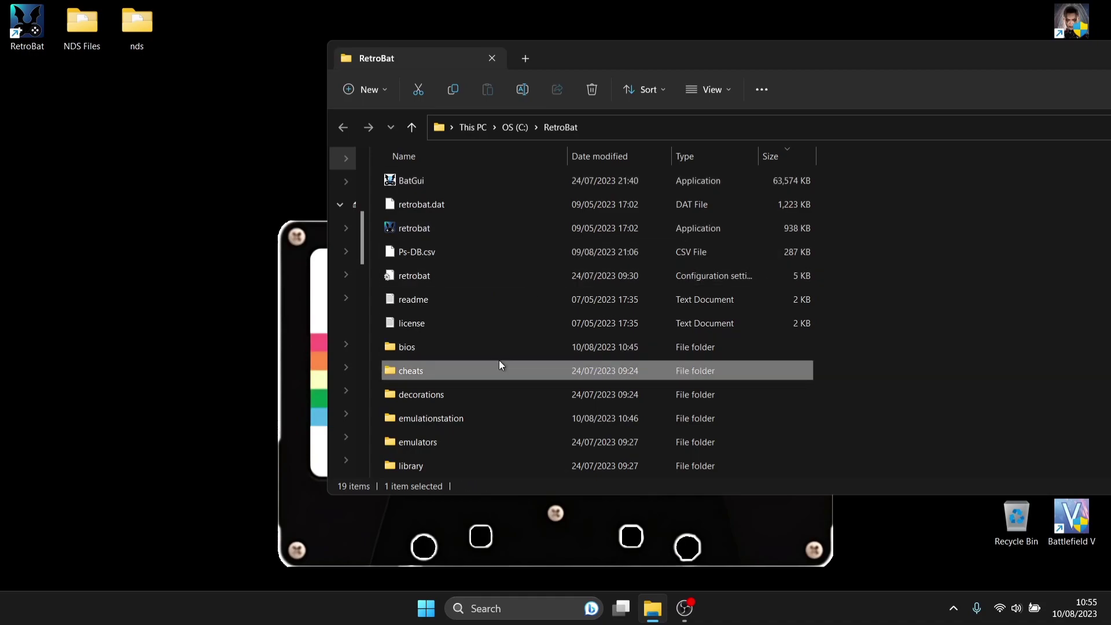
key("Down")
key("Down")
key("Down")
key("Down")
key("Down")
key("Down")
key("Down")
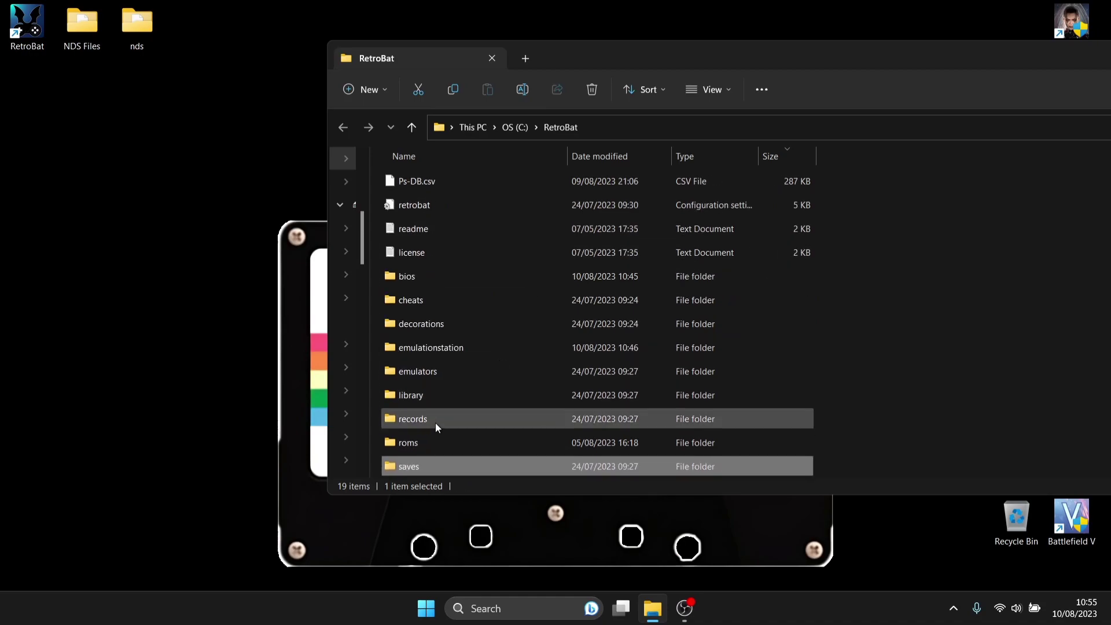
double_click(428, 442)
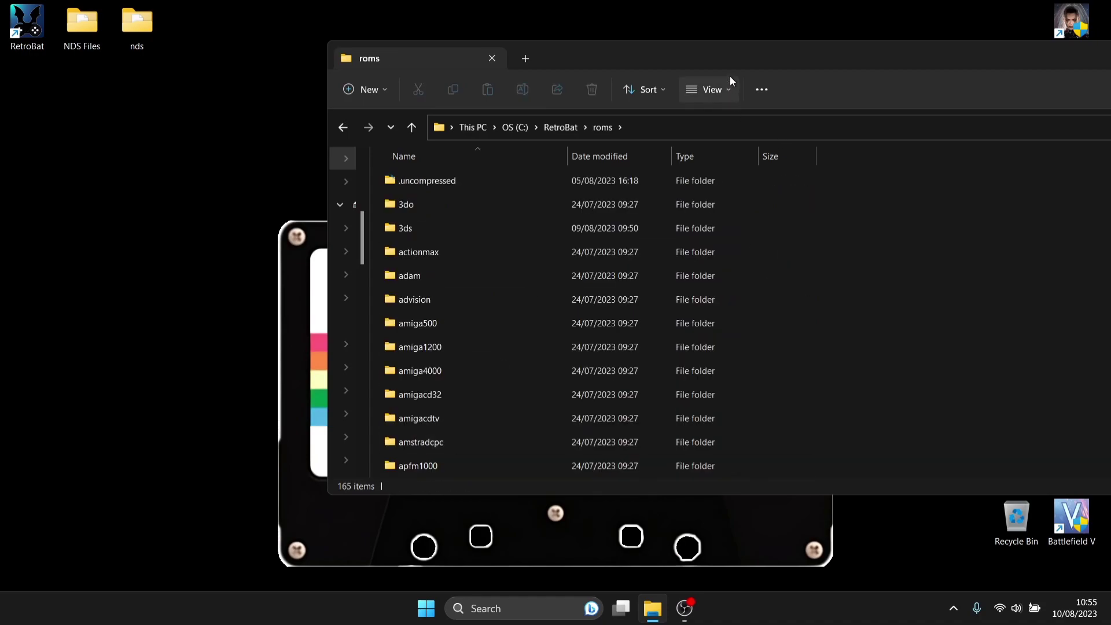
double_click(734, 61)
left_click_drag(1107, 134, 1108, 352)
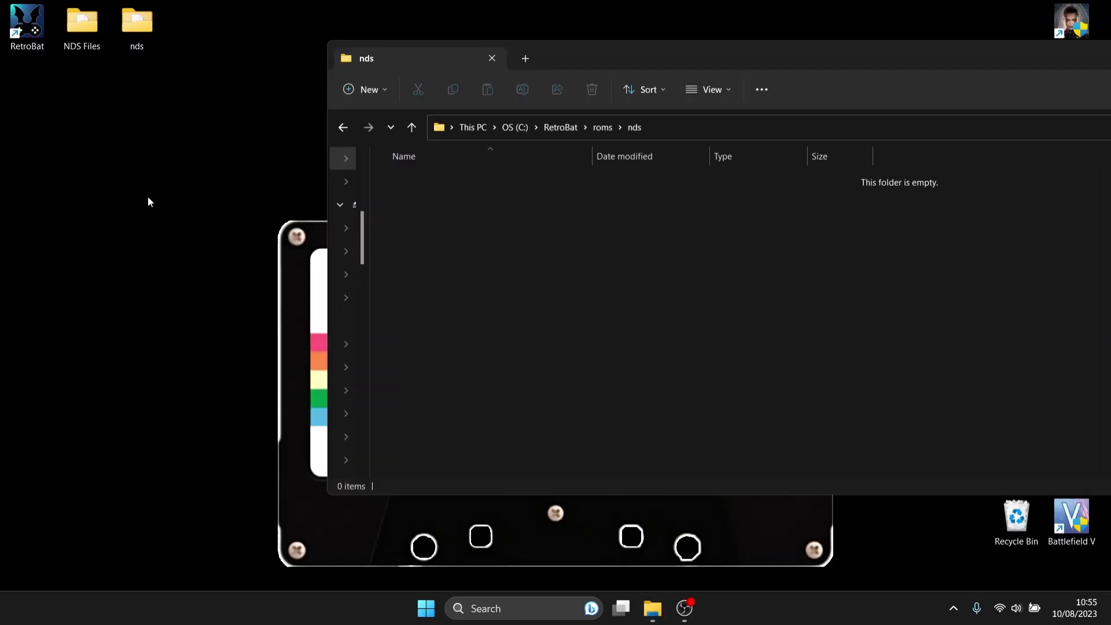
- Move the Mario Kart DS, New Super Mario Bros. and Sonic Rush ROMs from the desktop nds folder into roms\nds, and close the source folder
double_click(126, 15)
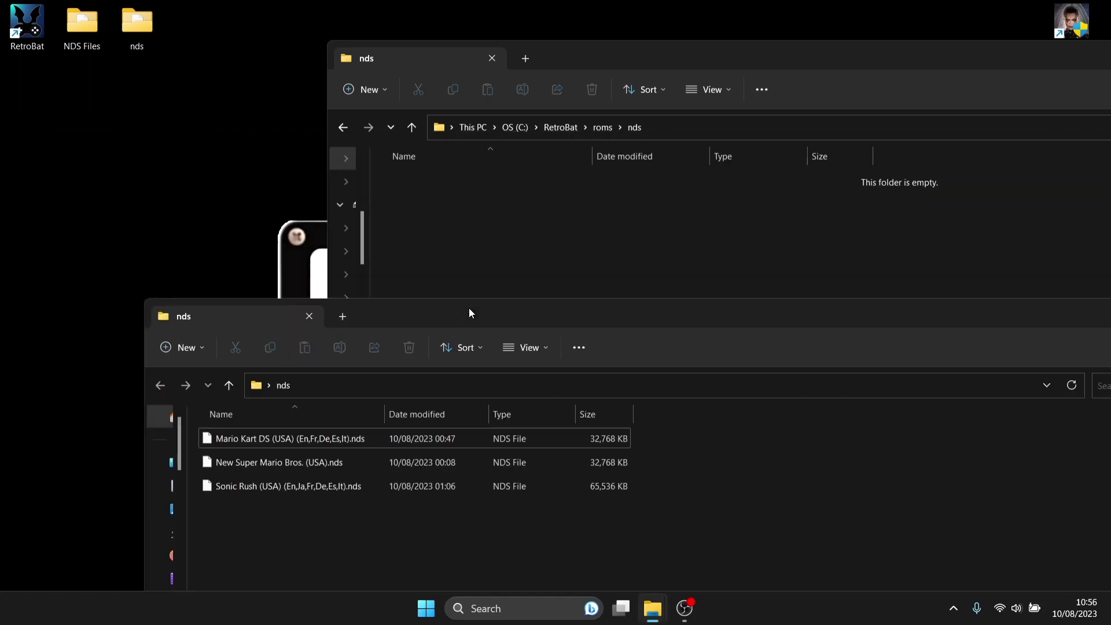
left_click_drag(371, 516, 621, 254)
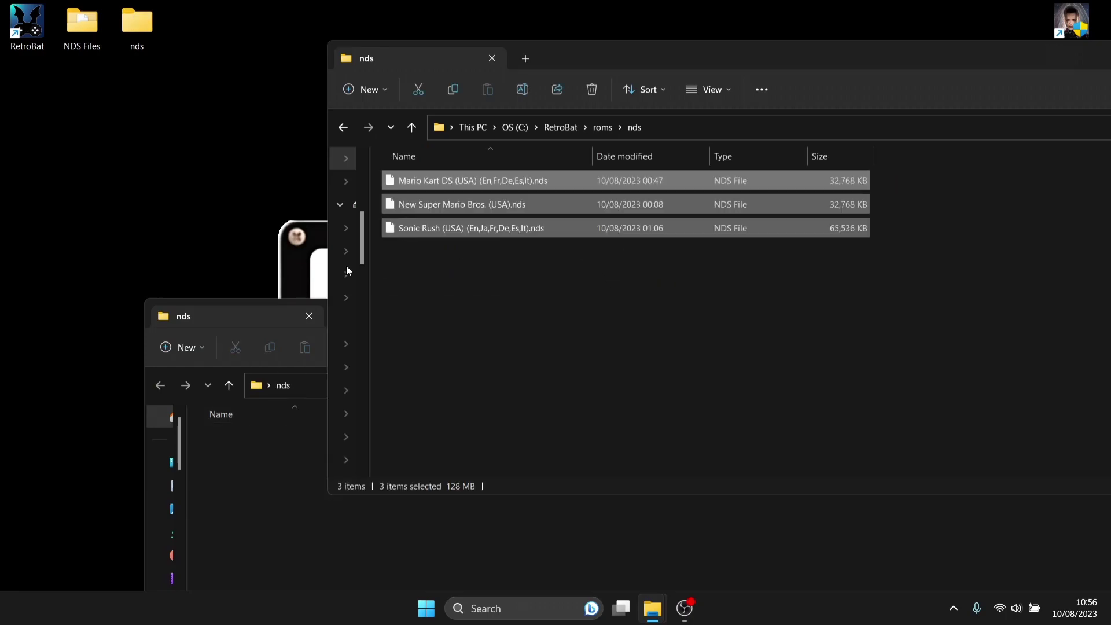
left_click(270, 319)
left_click_drag(1064, 310, 724, 282)
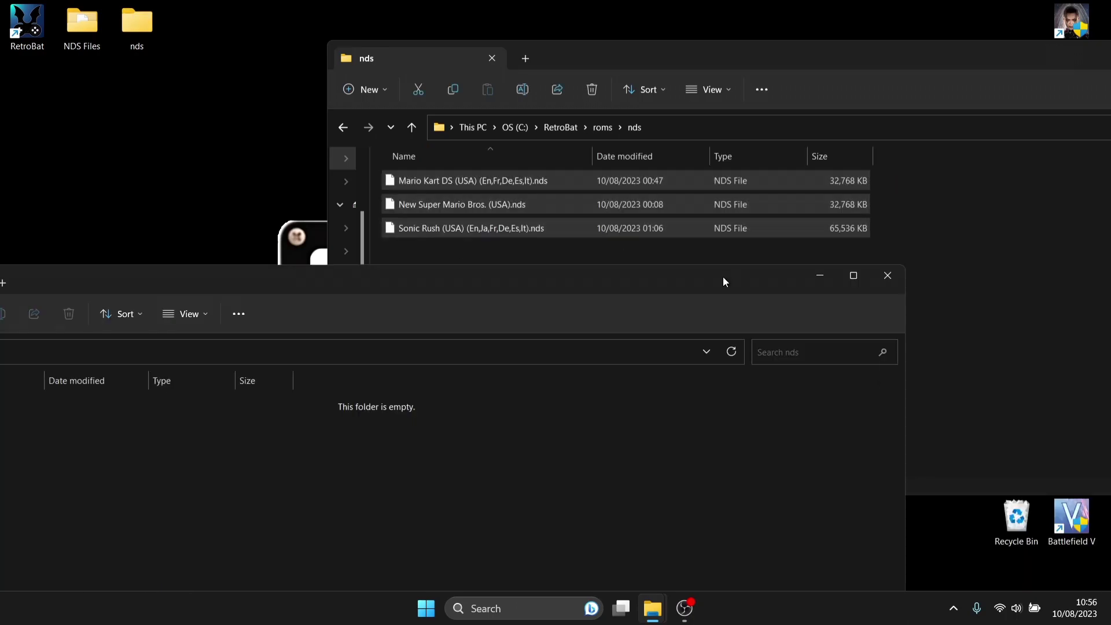
left_click(887, 276)
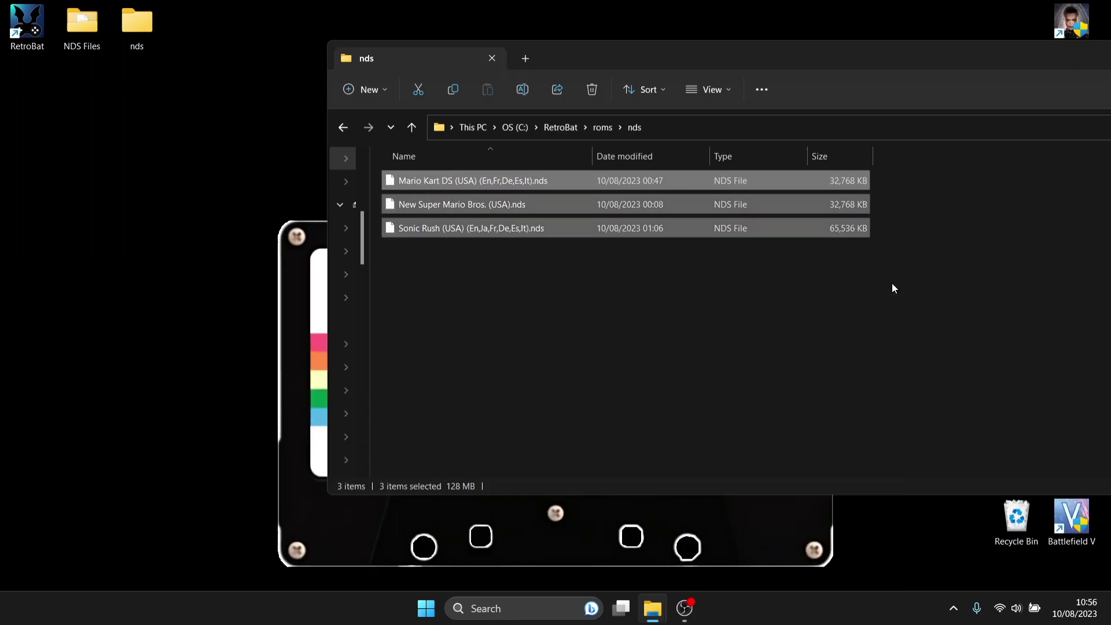
- Return to the main RetroBat folder and open its bios folder
left_click(352, 124)
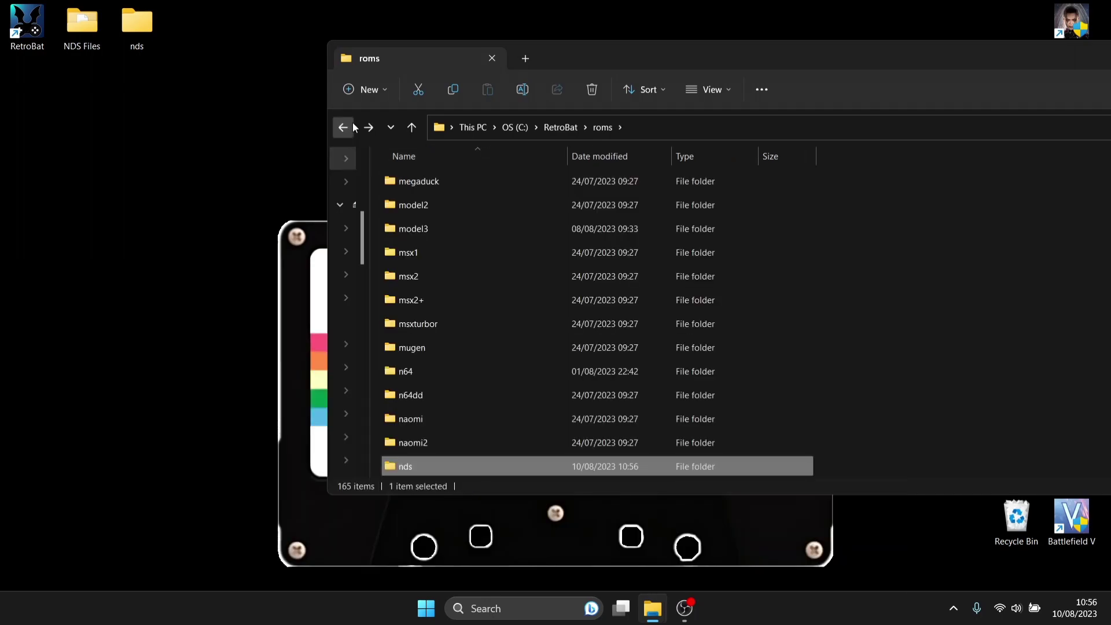
left_click(346, 127)
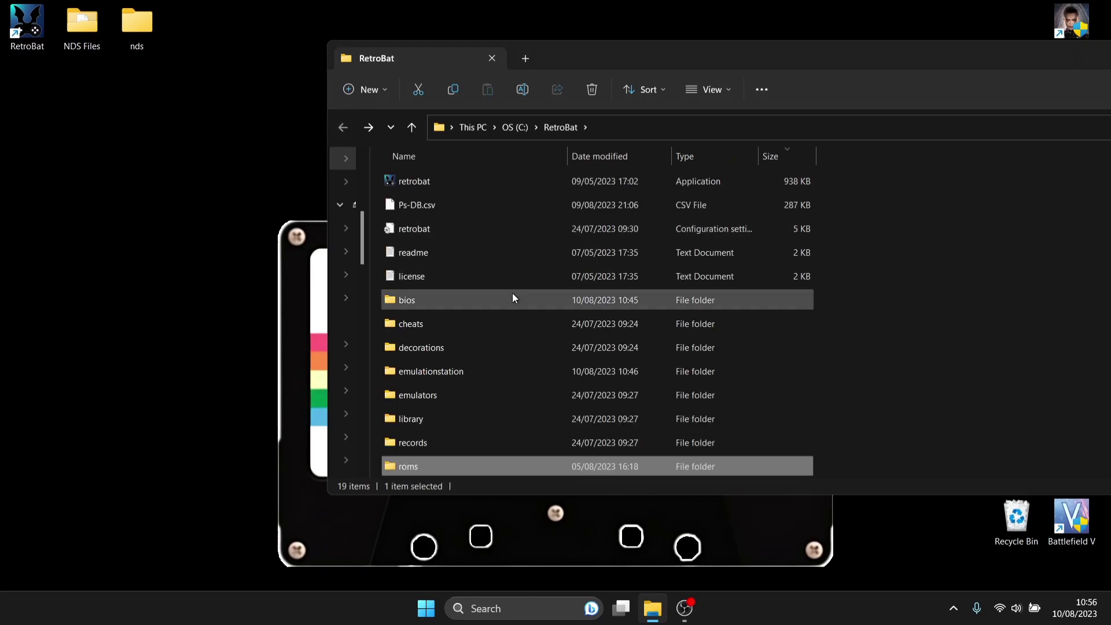
double_click(513, 296)
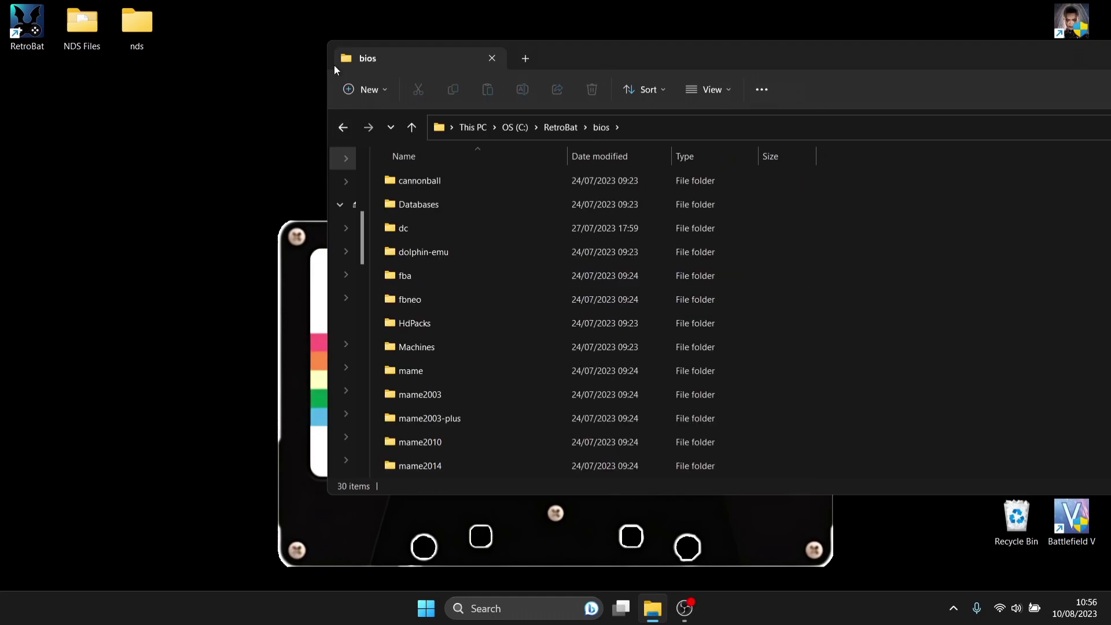
- Move bios7.bin, bios9.bin and firmware.bin from the desktop NDS Files folder into RetroBat's bios folder, and check the folder's contents
double_click(82, 26)
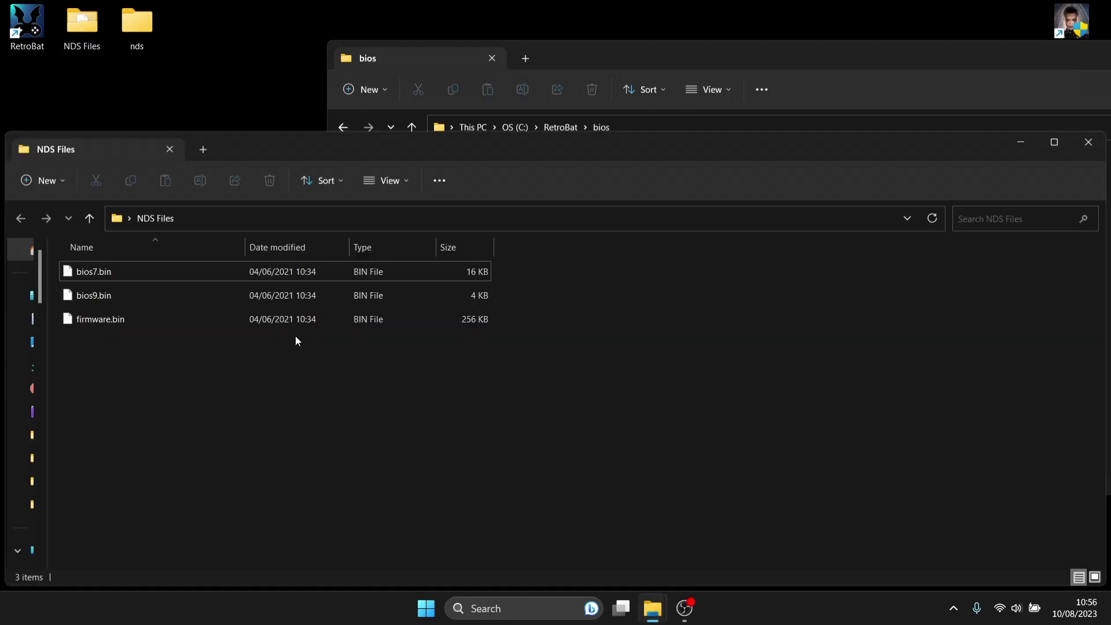
left_click_drag(241, 154, 311, 227)
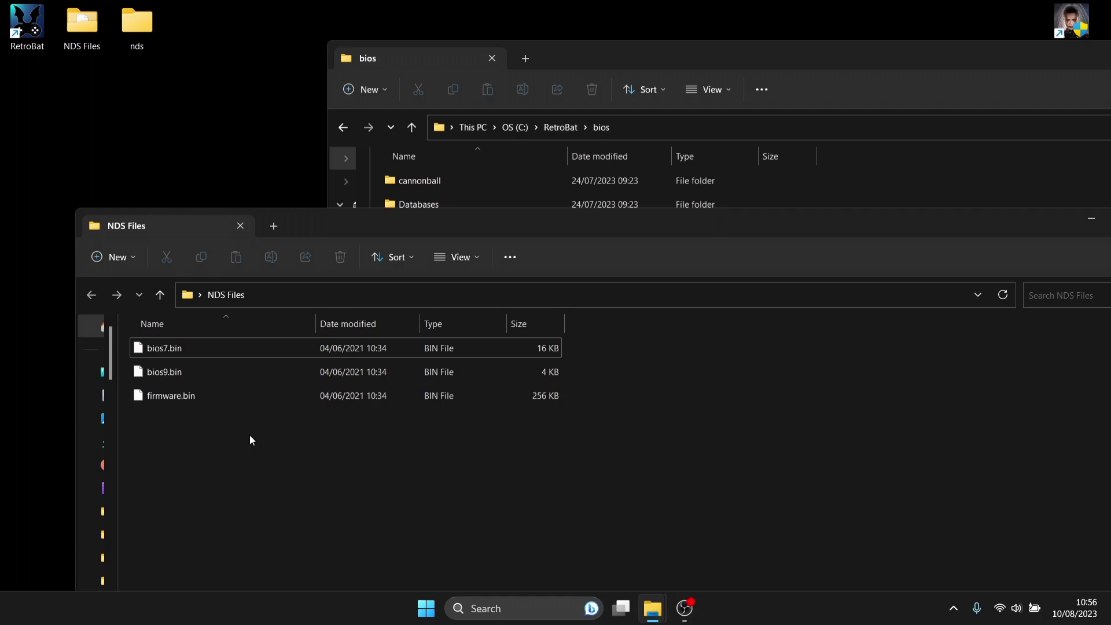
left_click_drag(398, 227, 491, 339)
left_click_drag(294, 536, 1003, 227)
double_click(725, 54)
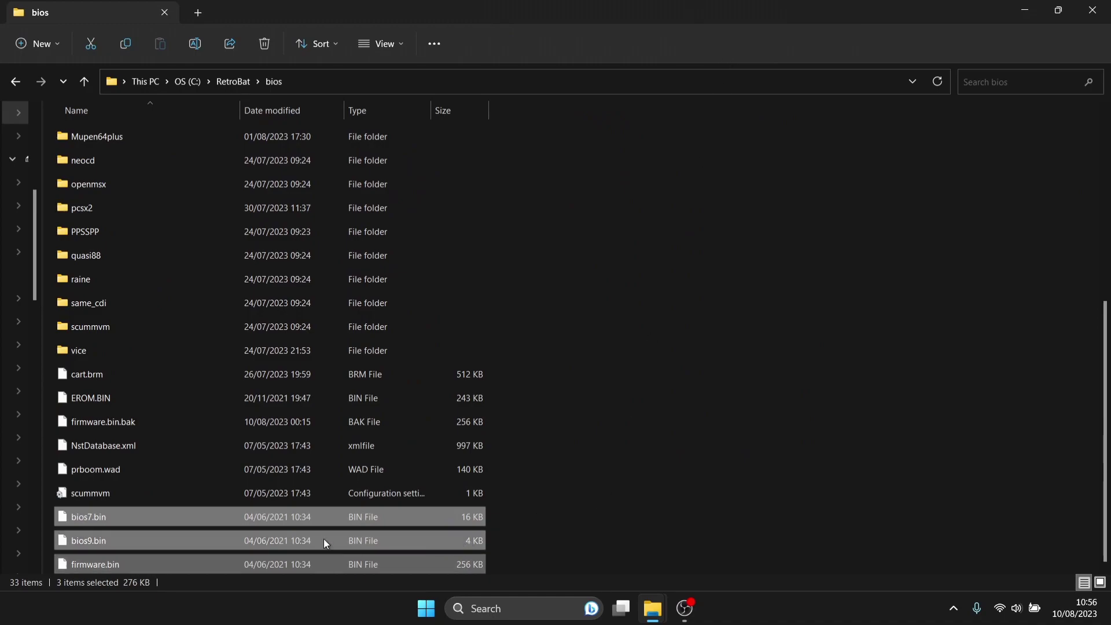
left_click_drag(1106, 422, 1096, 235)
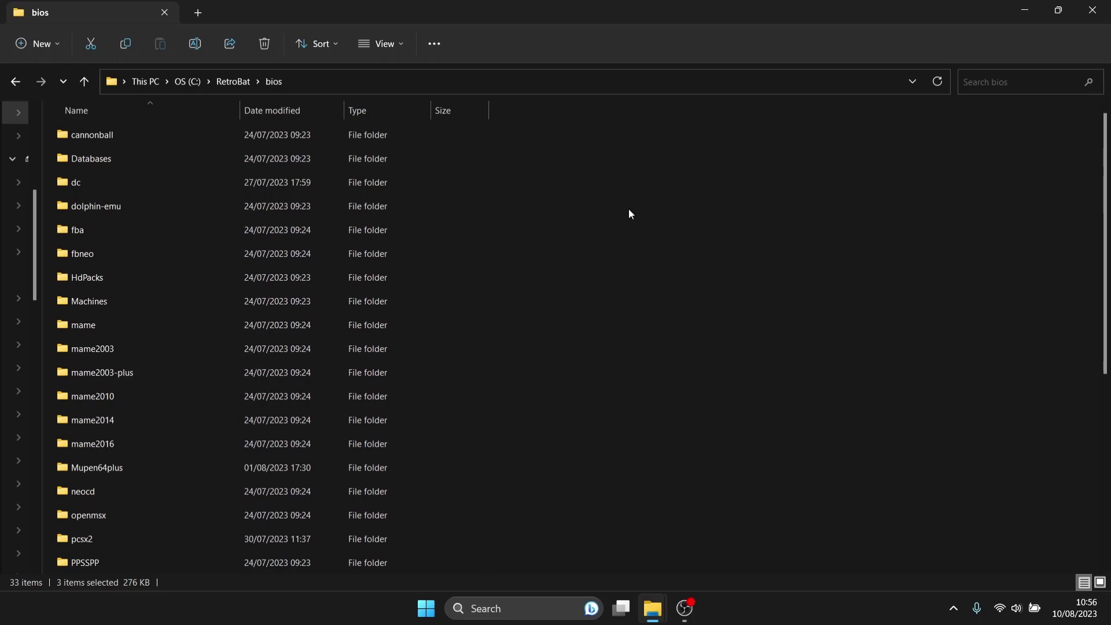
- Close the bios and NDS Files folder windows
left_click(1092, 10)
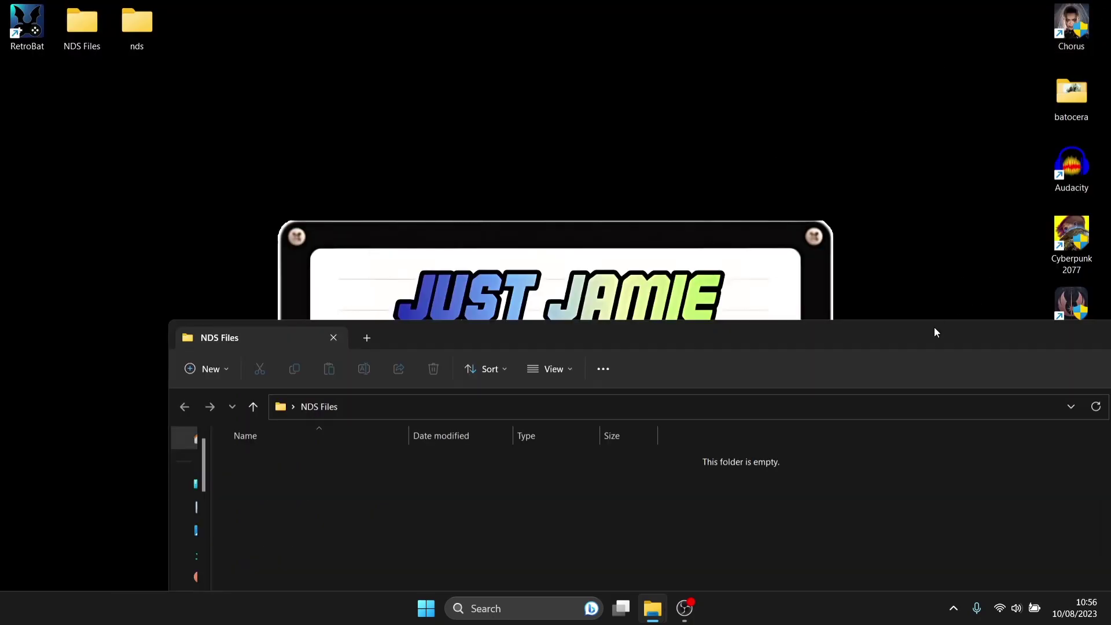
left_click_drag(934, 332, 615, 207)
left_click(939, 207)
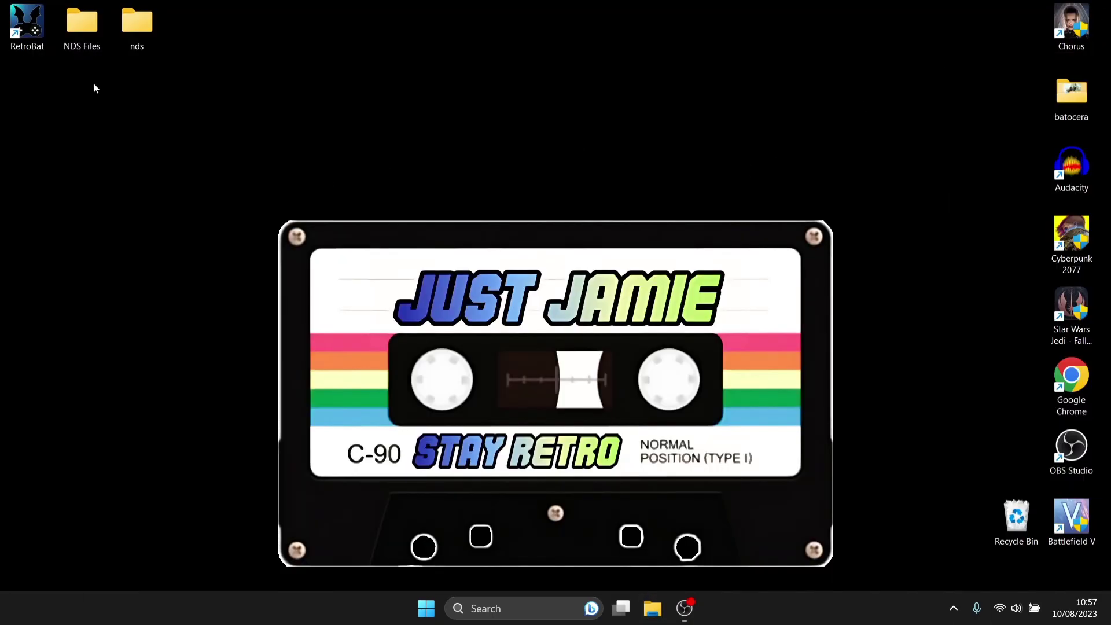
- Launch RetroBat from the desktop and open the Nintendo DS game list
double_click(28, 26)
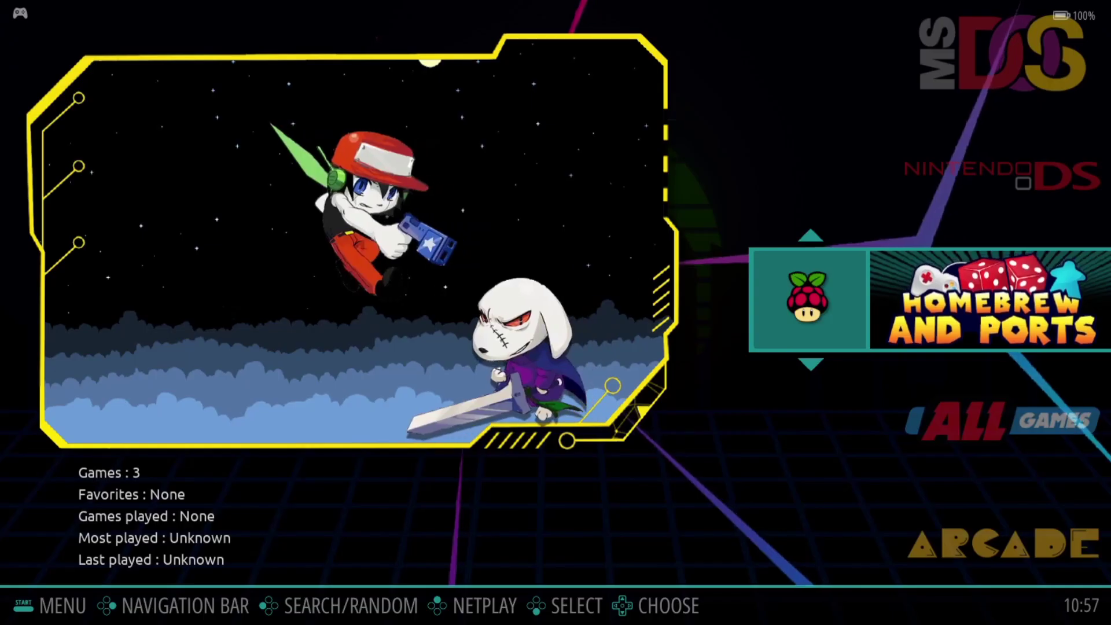
key("Up")
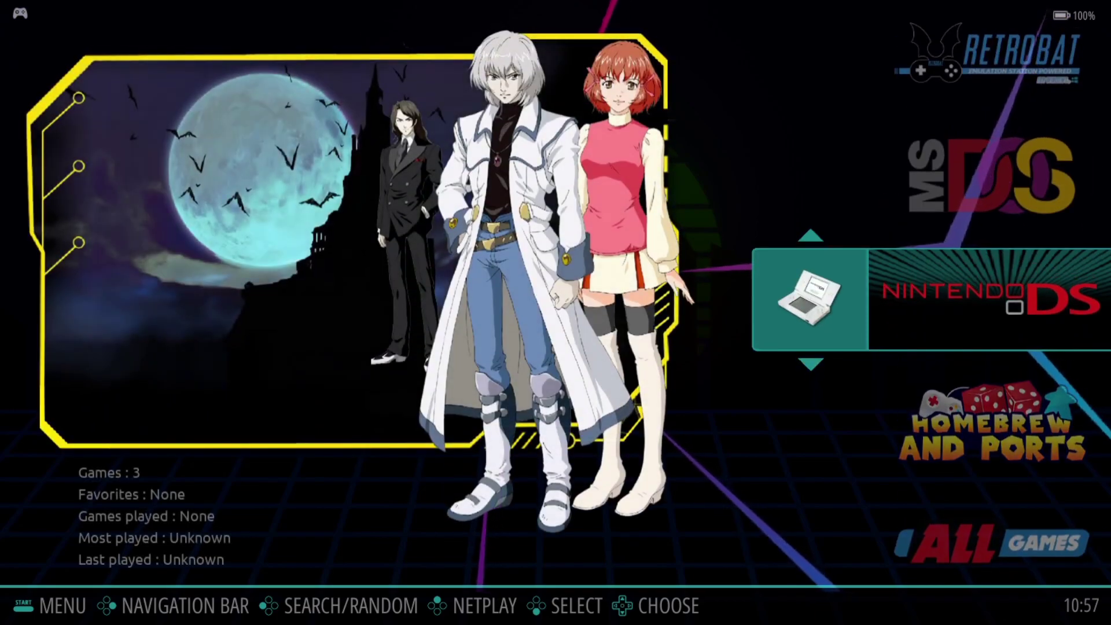
key("Return")
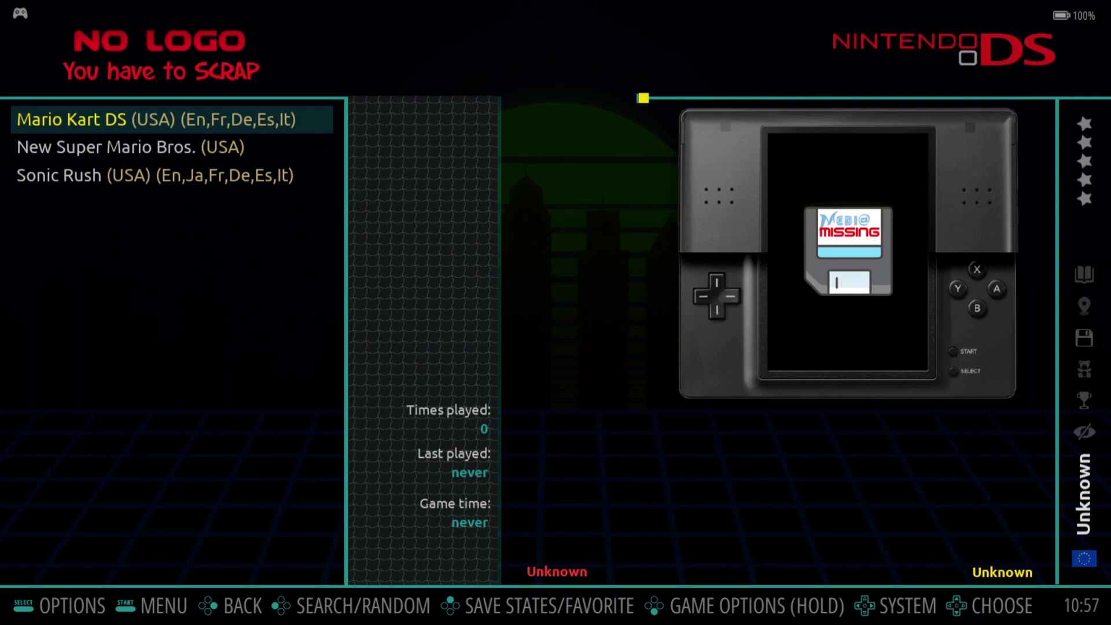
- Scrape the Nintendo DS games' missing media from ScreenScraper
key("Escape")
key("Up")
key("Up")
key("Up")
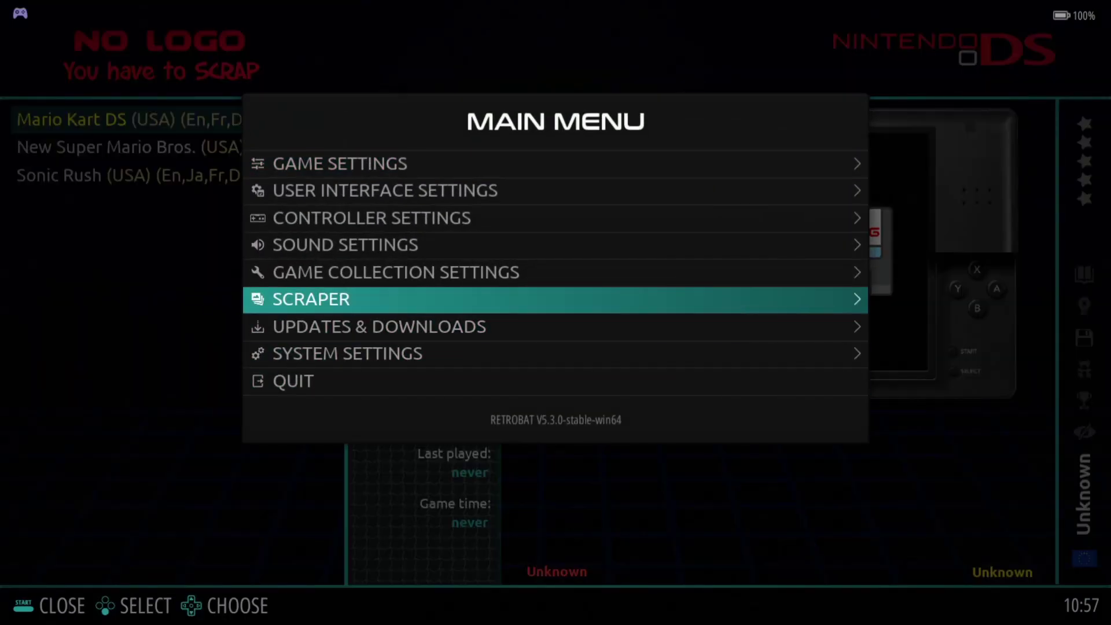
key("Return")
key("Up")
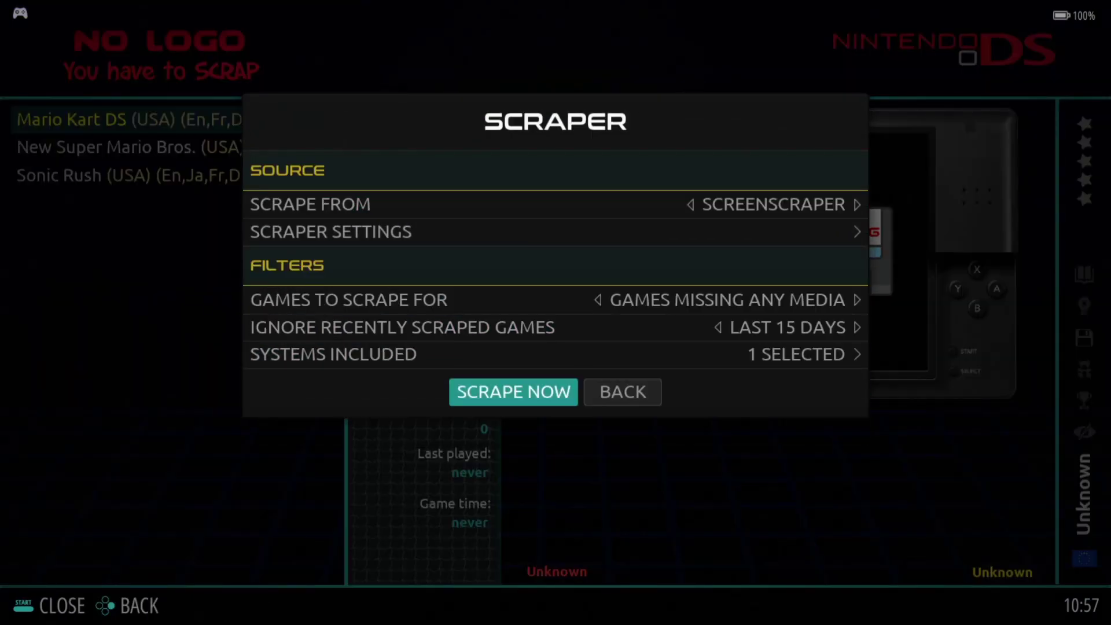
key("Return")
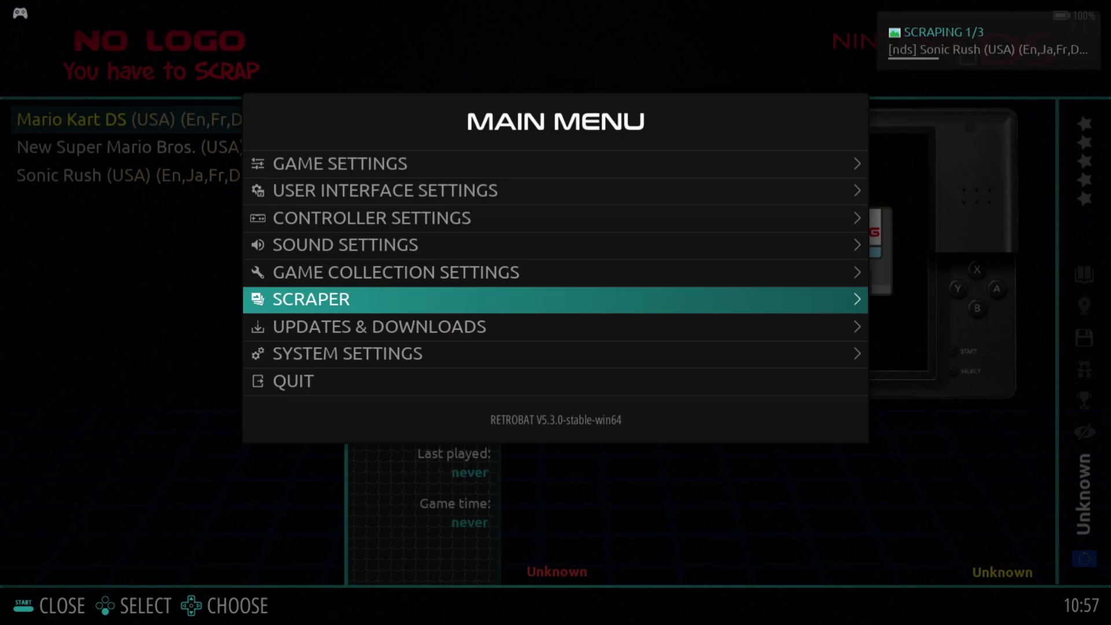
- Update the gamelists to apply the scraped media, and highlight New Super Mario Bros. in the Nintendo DS list
key("Up")
key("Up")
key("Up")
key("Up")
key("Up")
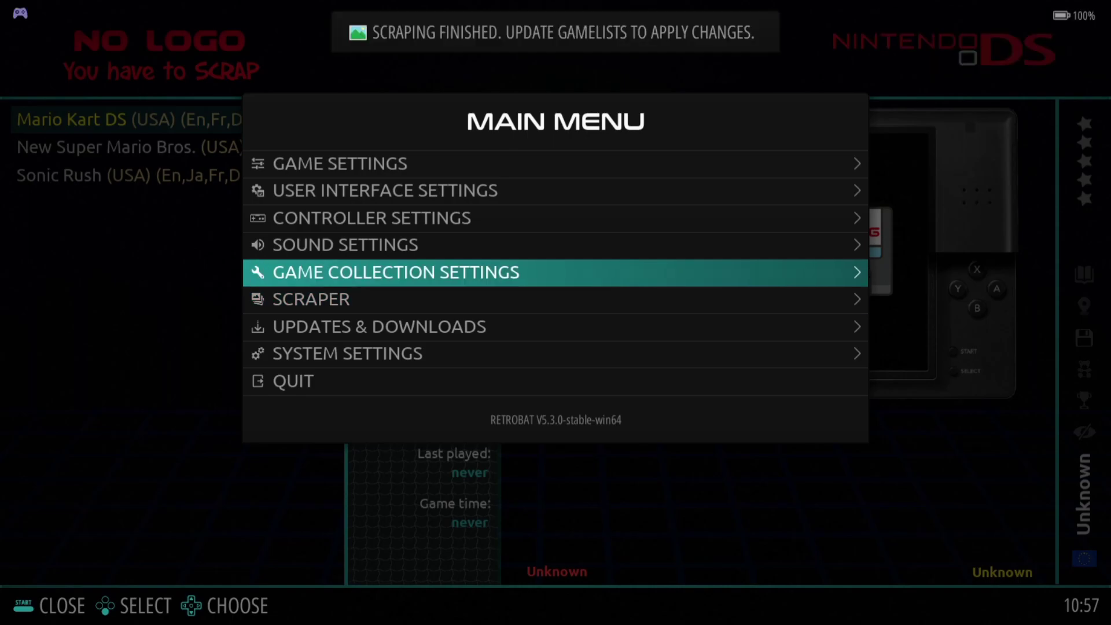
key("Return")
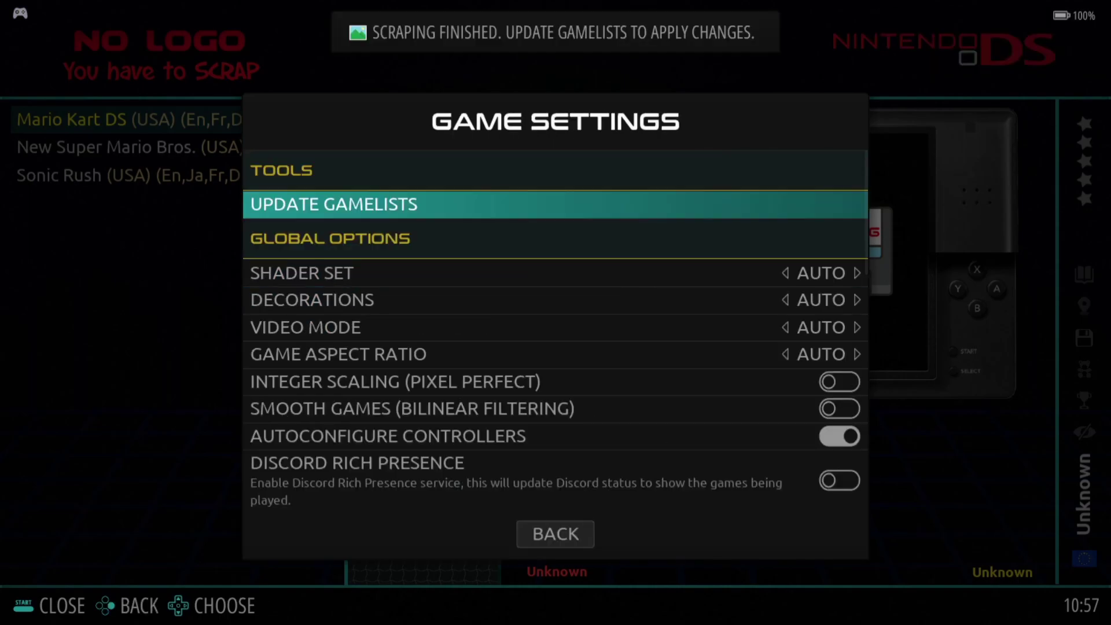
key("Return")
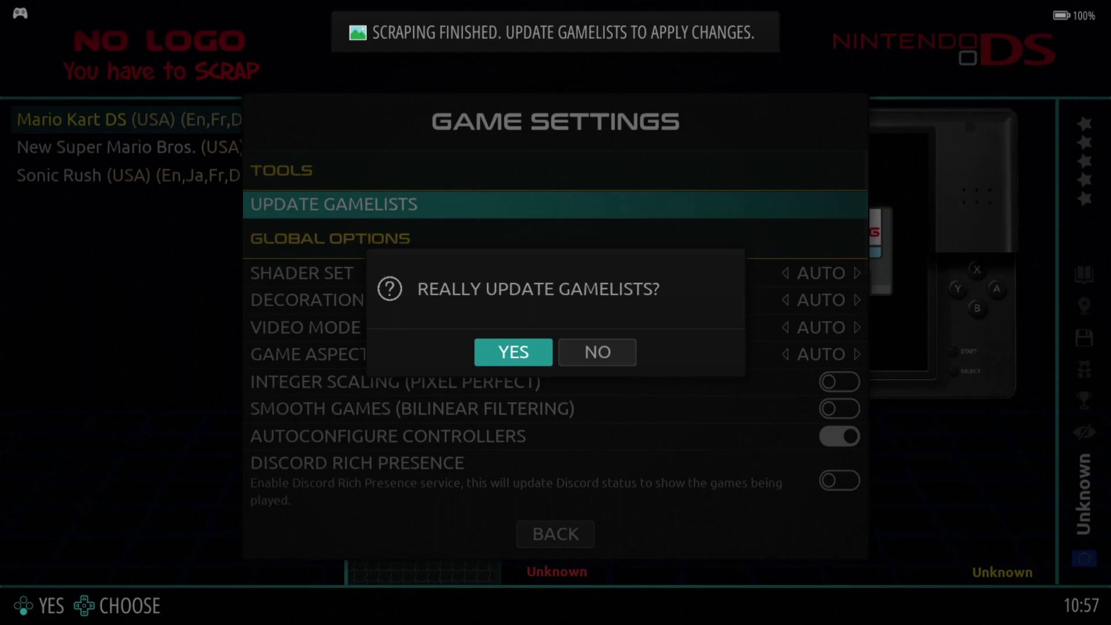
key("Return")
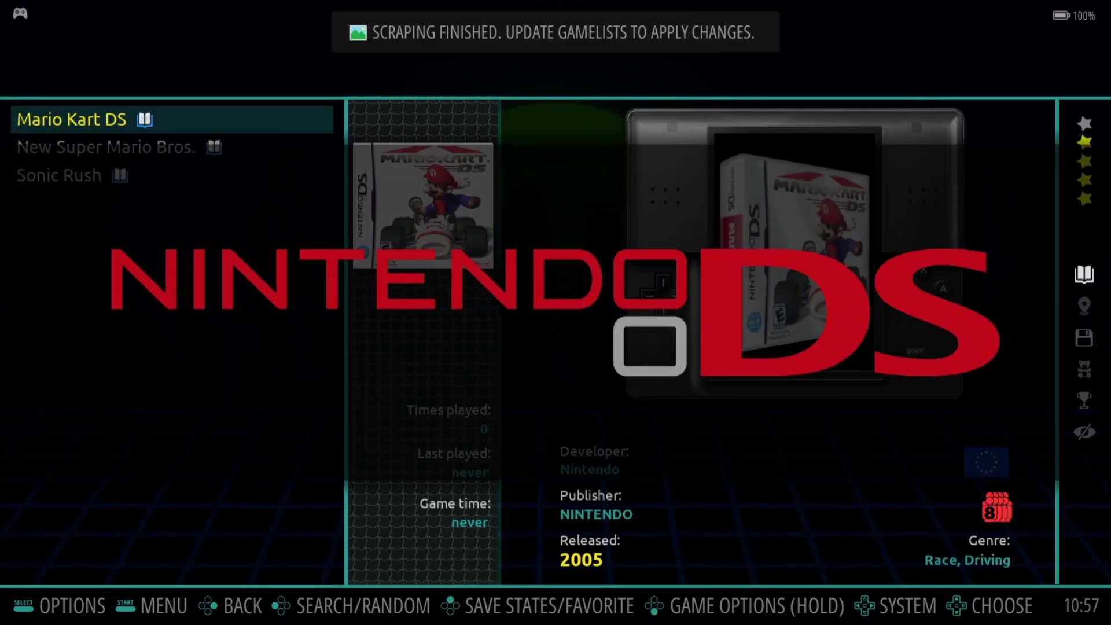
key("Down")
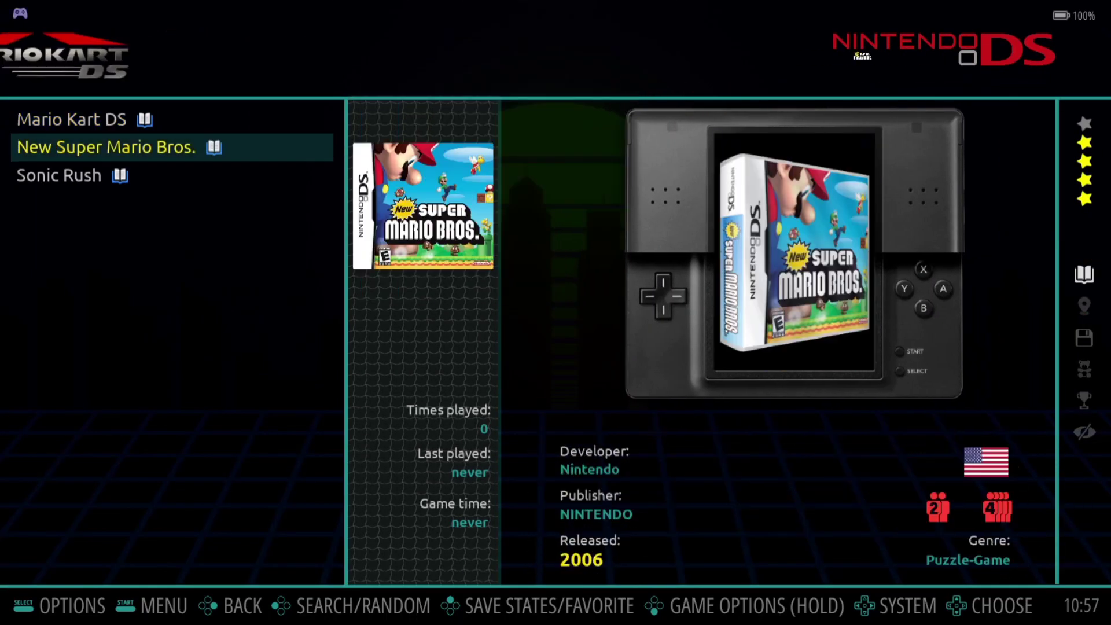
- Launch Mario Kart DS from the Nintendo DS game list
key("Down")
key("Up")
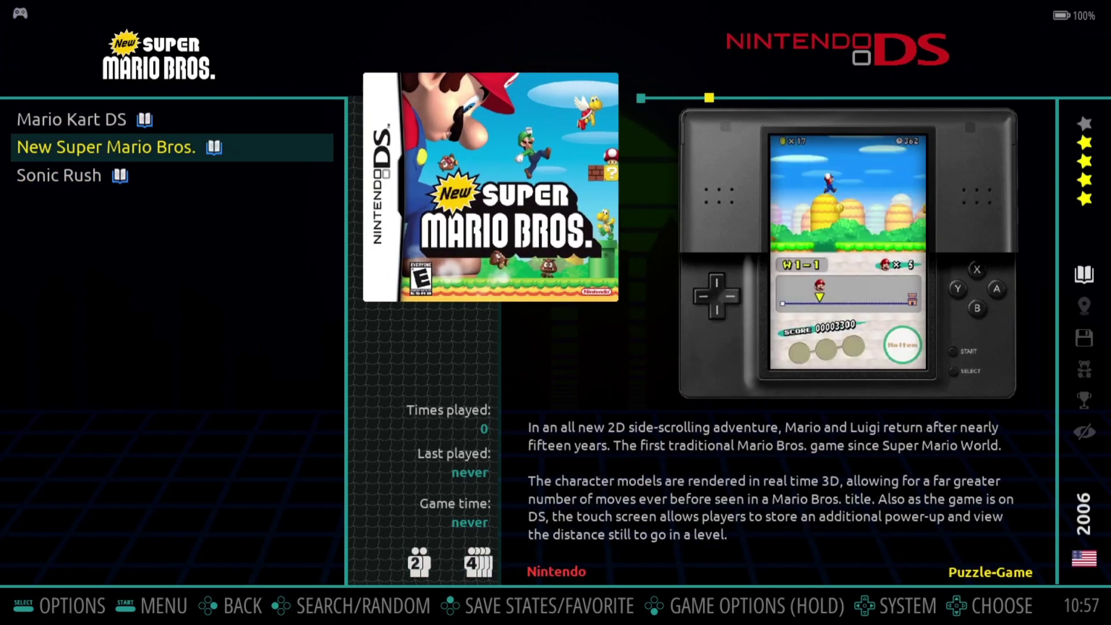
key("Up")
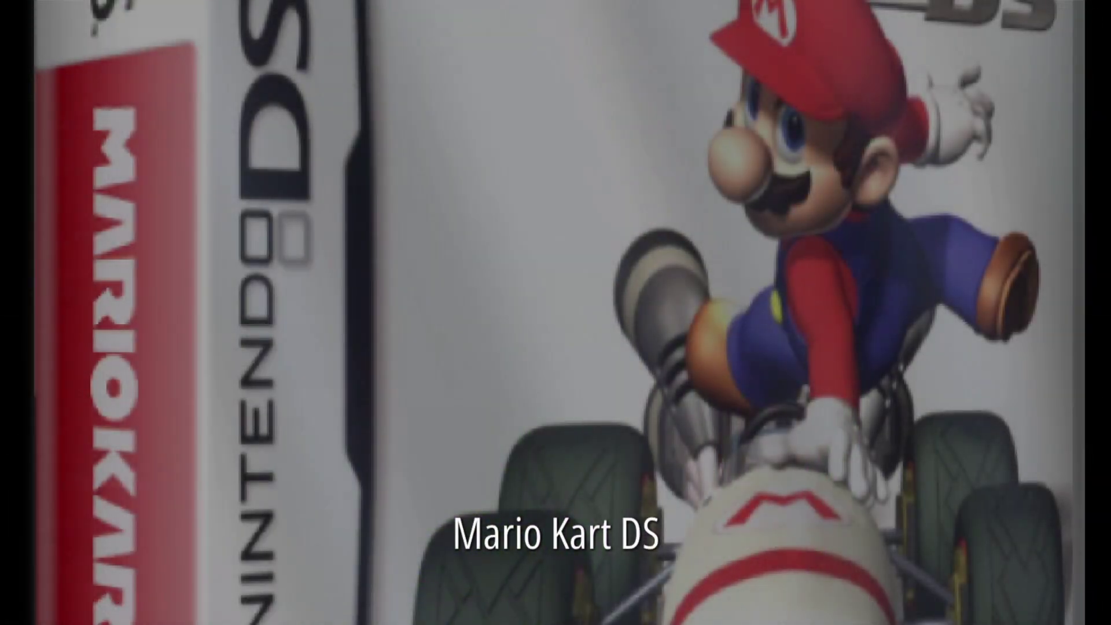
key("Return")
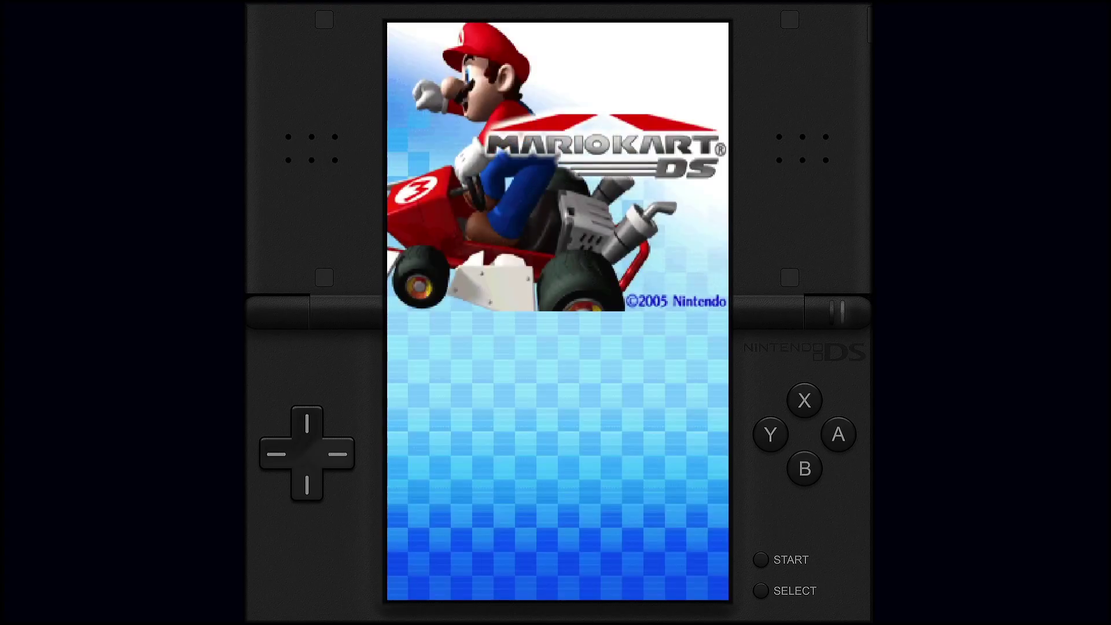
- Go from the Mario Kart DS title screen into Grand Prix, choosing an engine class and Mario as the driver
key("Return")
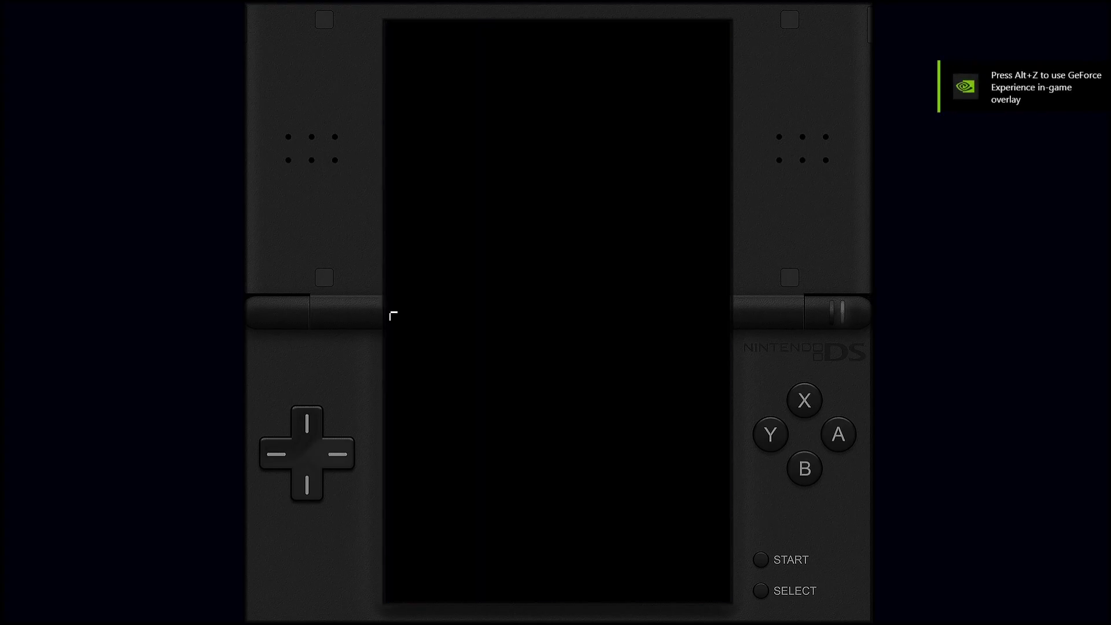
key("Down")
key("Up")
key("Return")
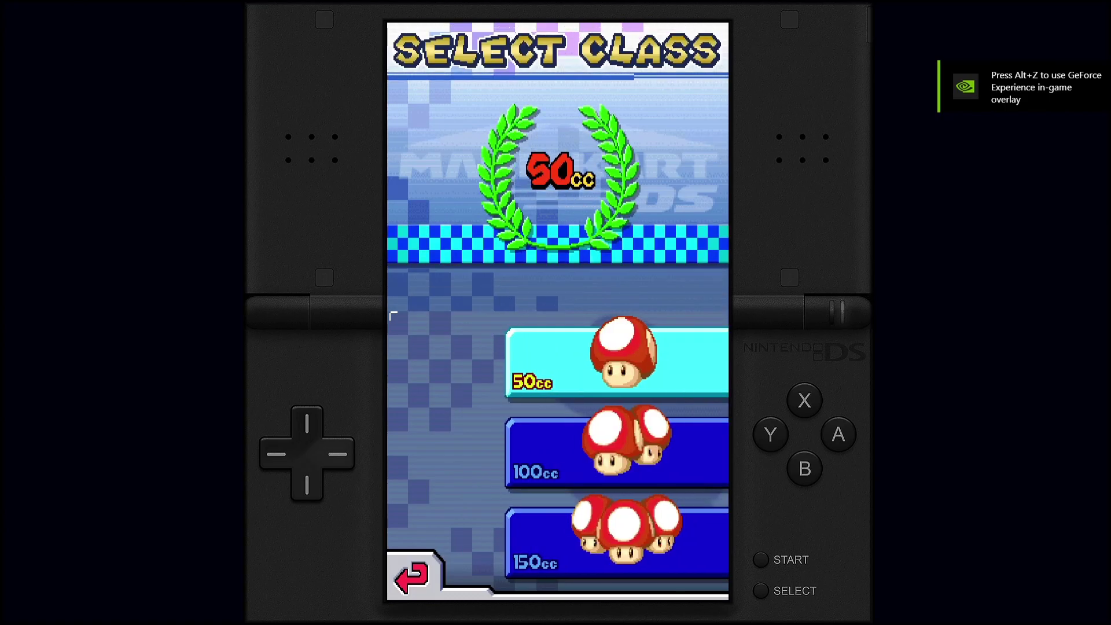
key("Down")
key("Return")
key("Return")
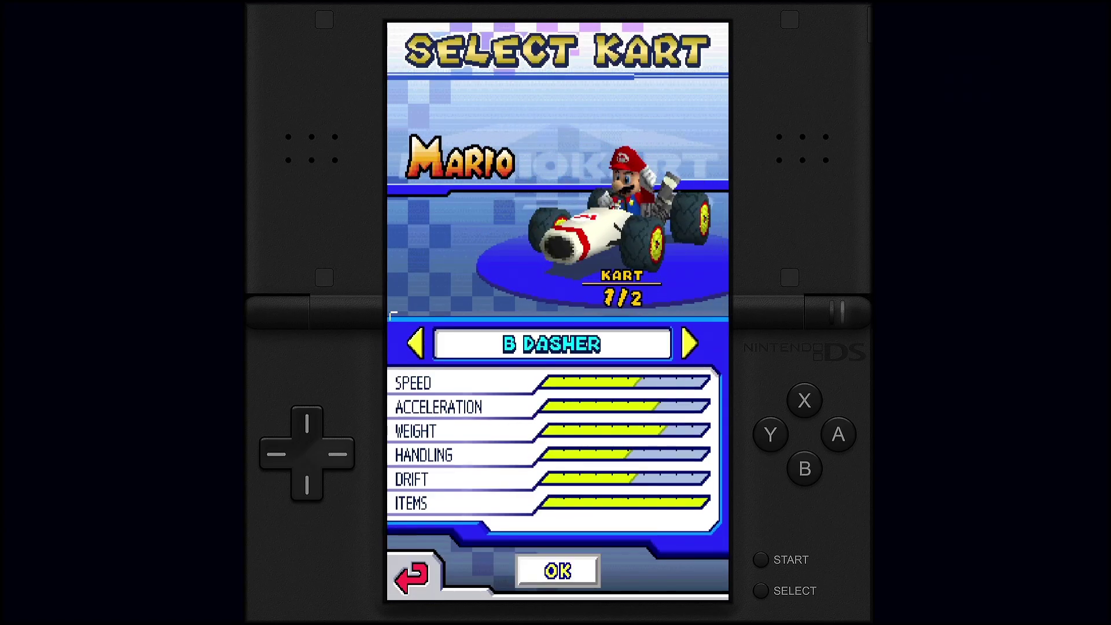
- Choose the B Dasher kart and the Mushroom Cup, and start the Figure-8 Circuit race
key("Return")
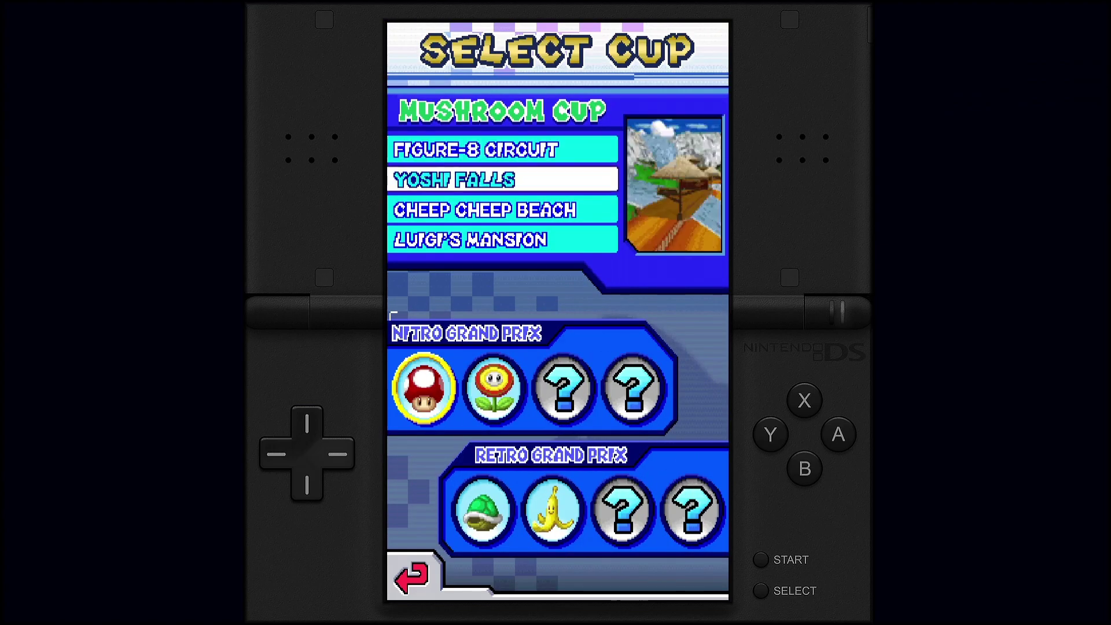
key("Return")
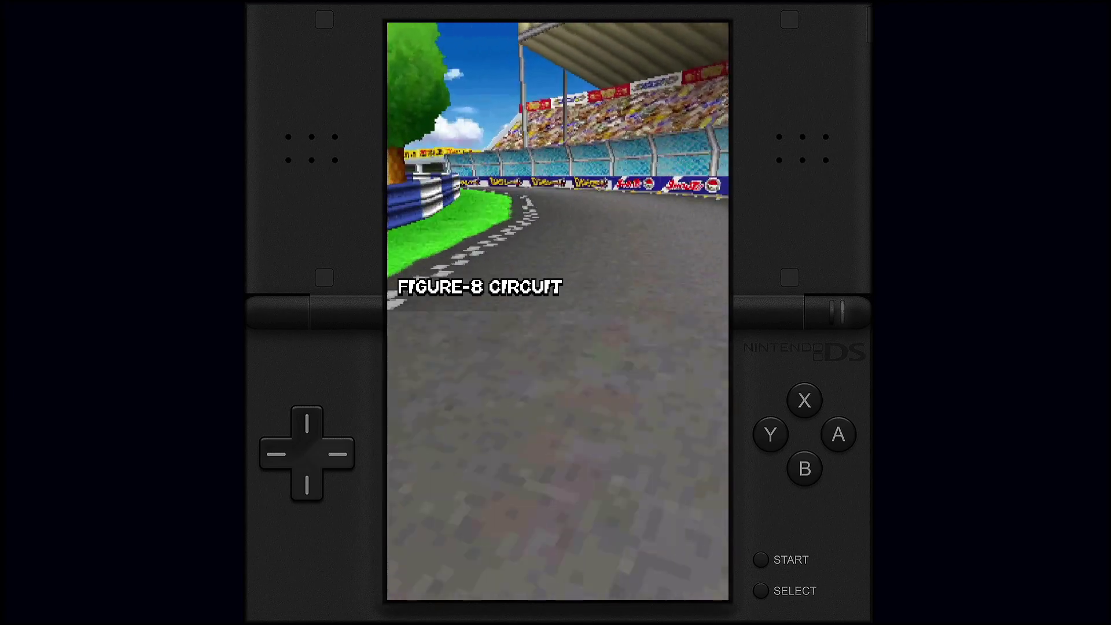
key("Return")
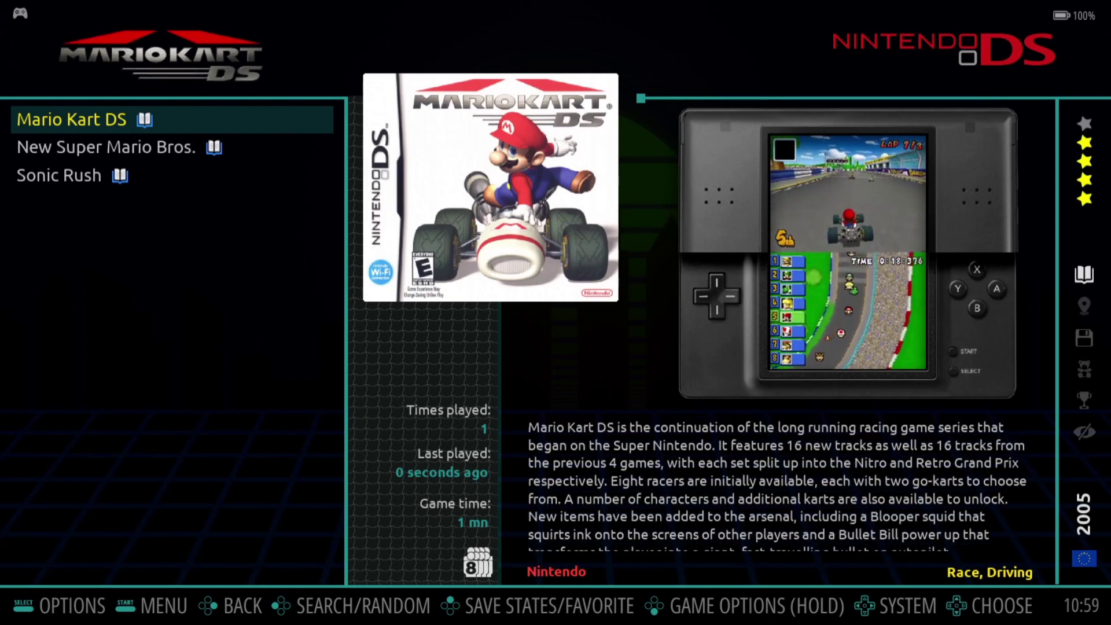
- Preview the other listed games, return to Mario Kart DS and open the advanced system options for Nintendo DS
key("Down")
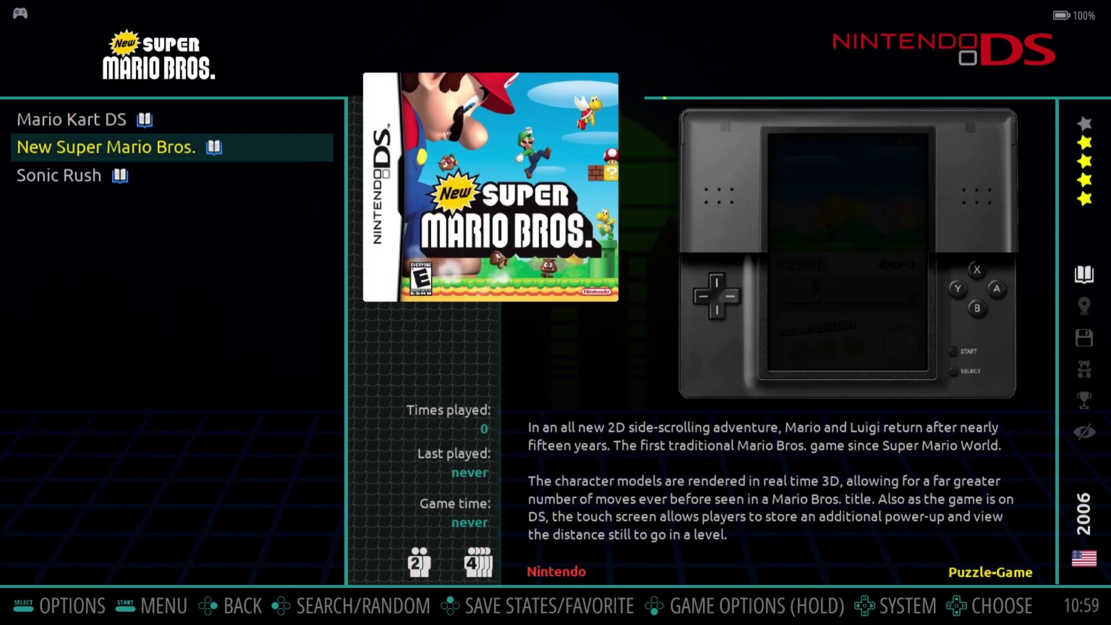
key("Down")
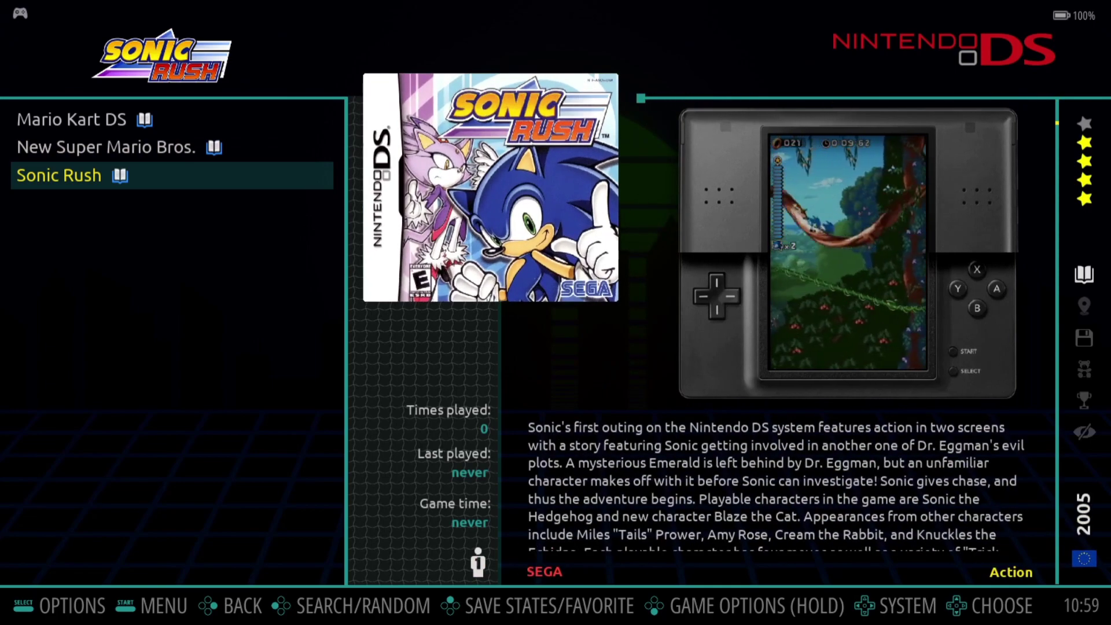
key("Up")
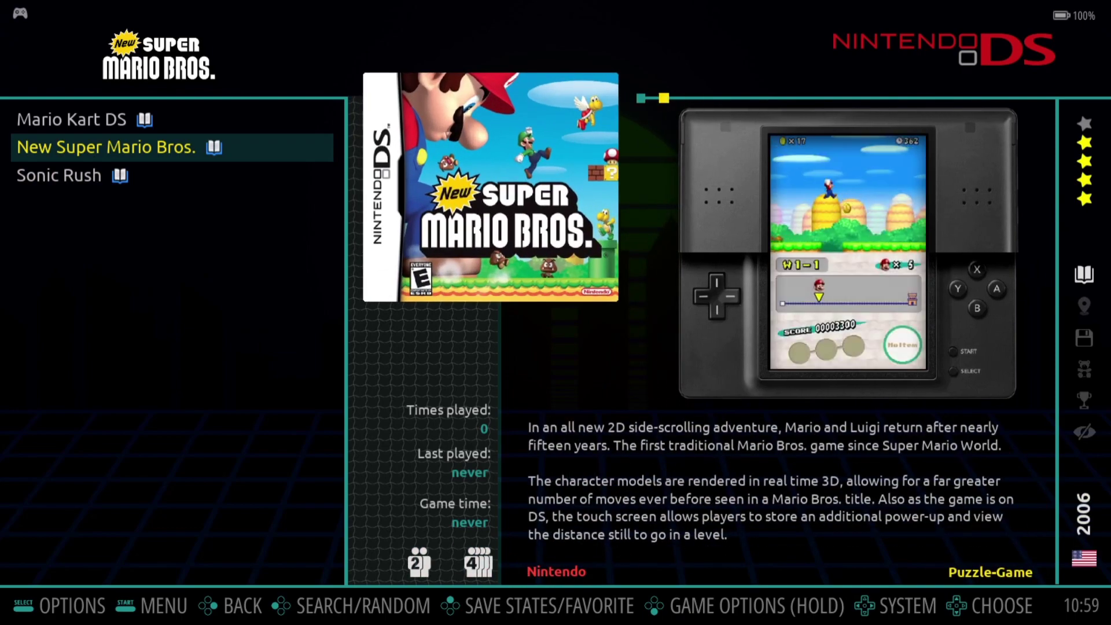
key("Up")
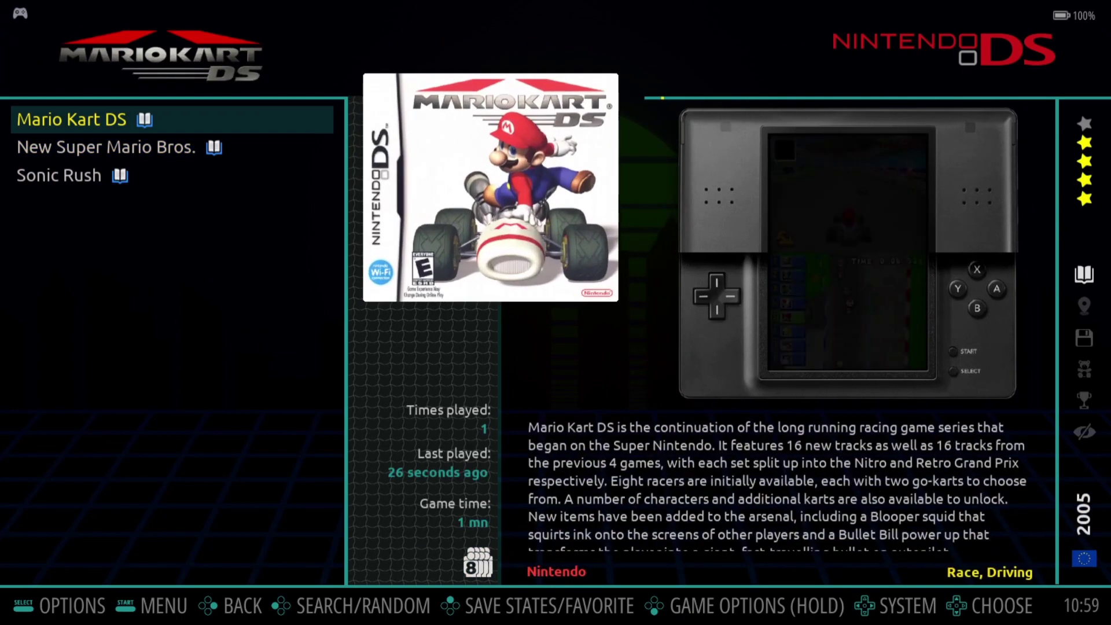
key("BackSpace")
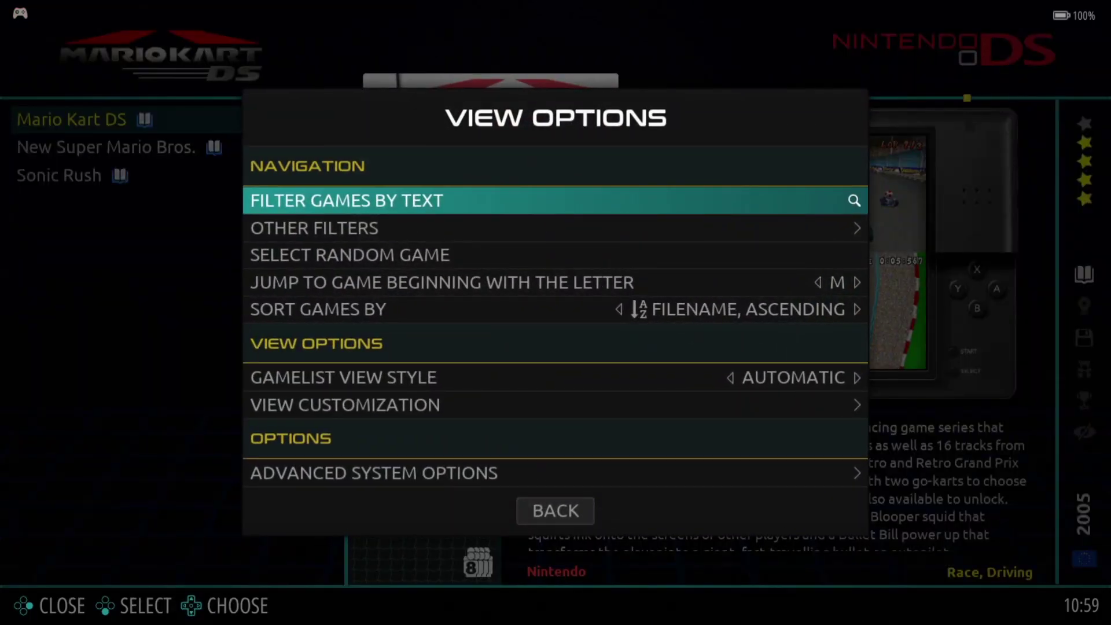
key("Up")
key("Up")
key("Return")
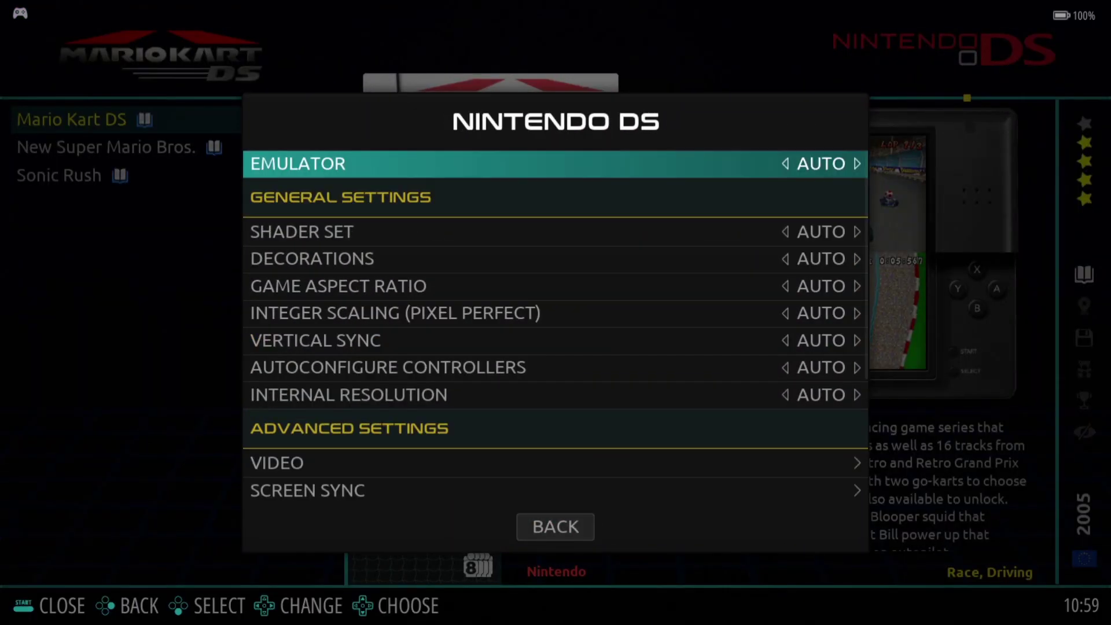
- Examine the available Nintendo DS emulators and keep the emulator on Auto
key("Return")
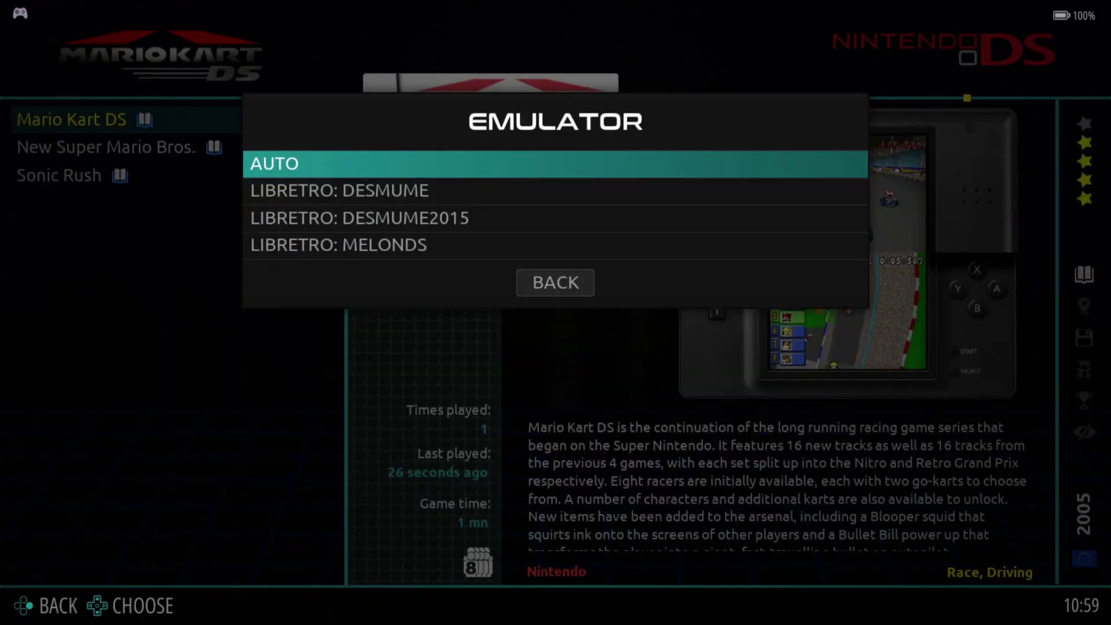
key("Down")
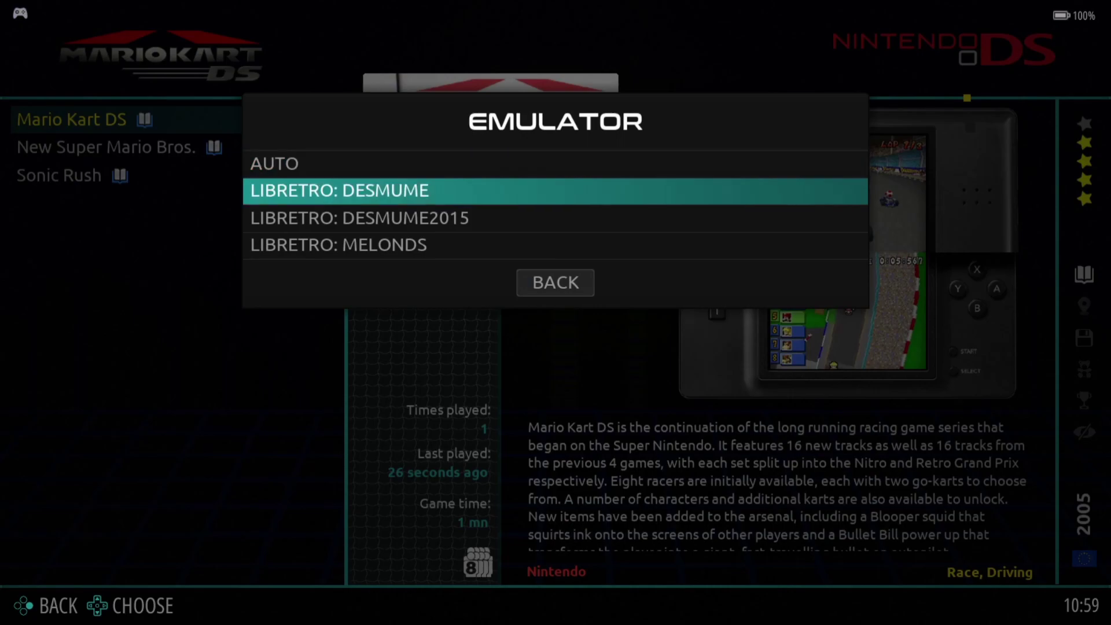
key("Up")
key("Return")
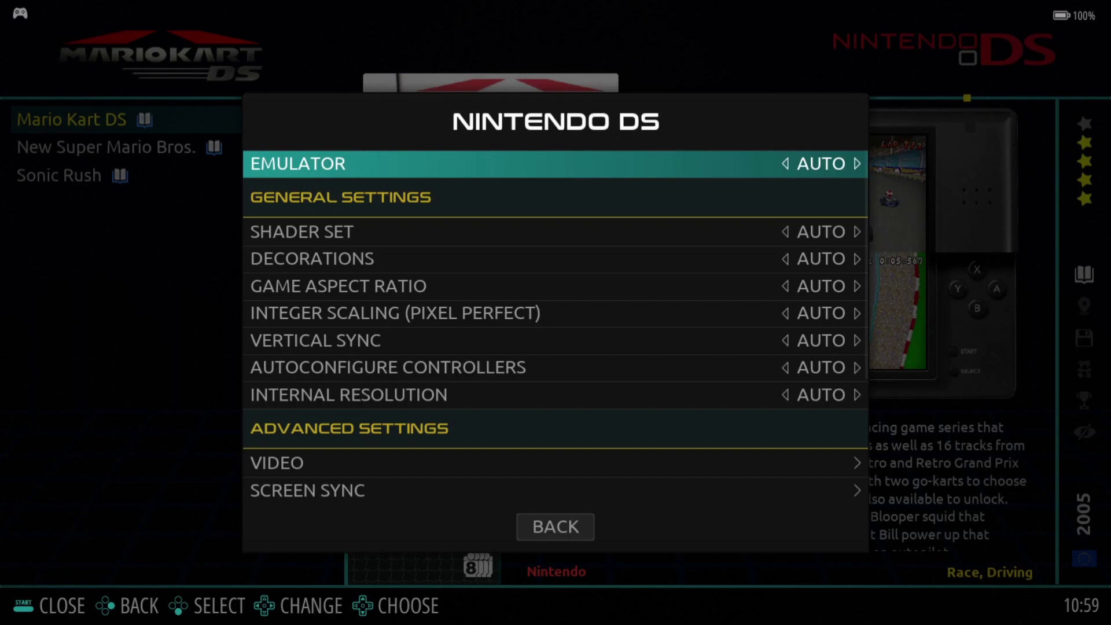
- Set the Nintendo DS decorations to None and the game aspect ratio to Full
key("Down")
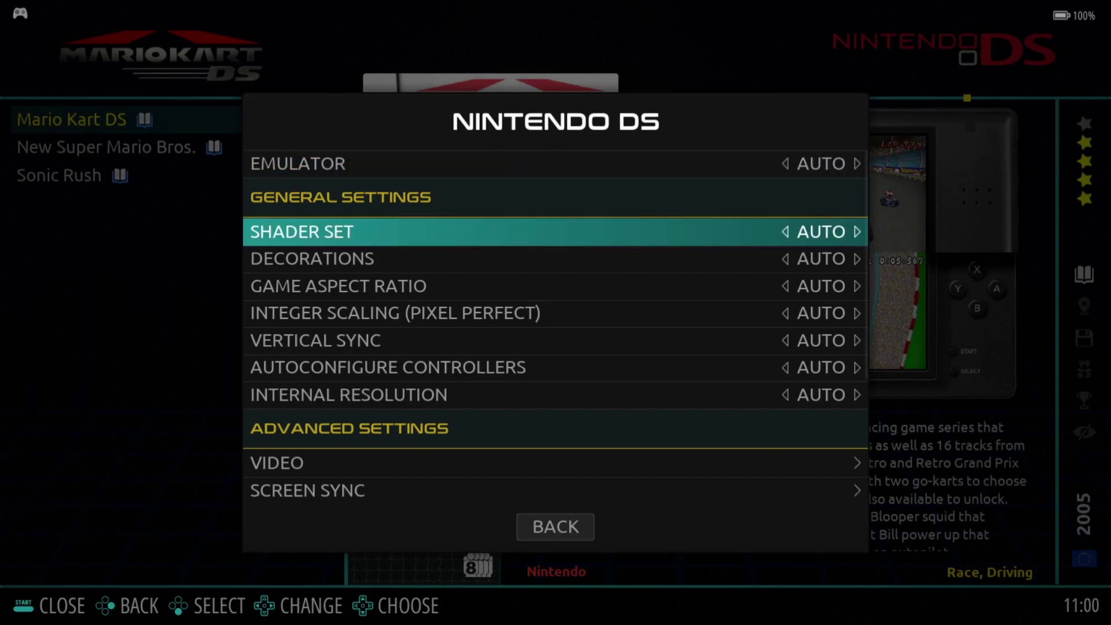
key("Down")
key("Return")
key("Down")
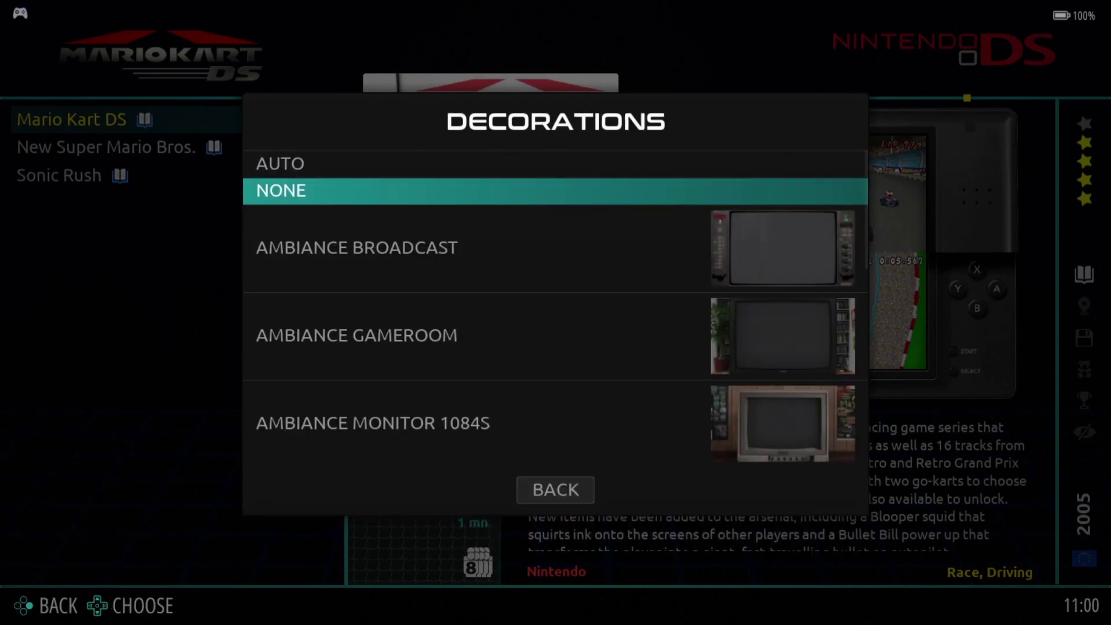
key("Return")
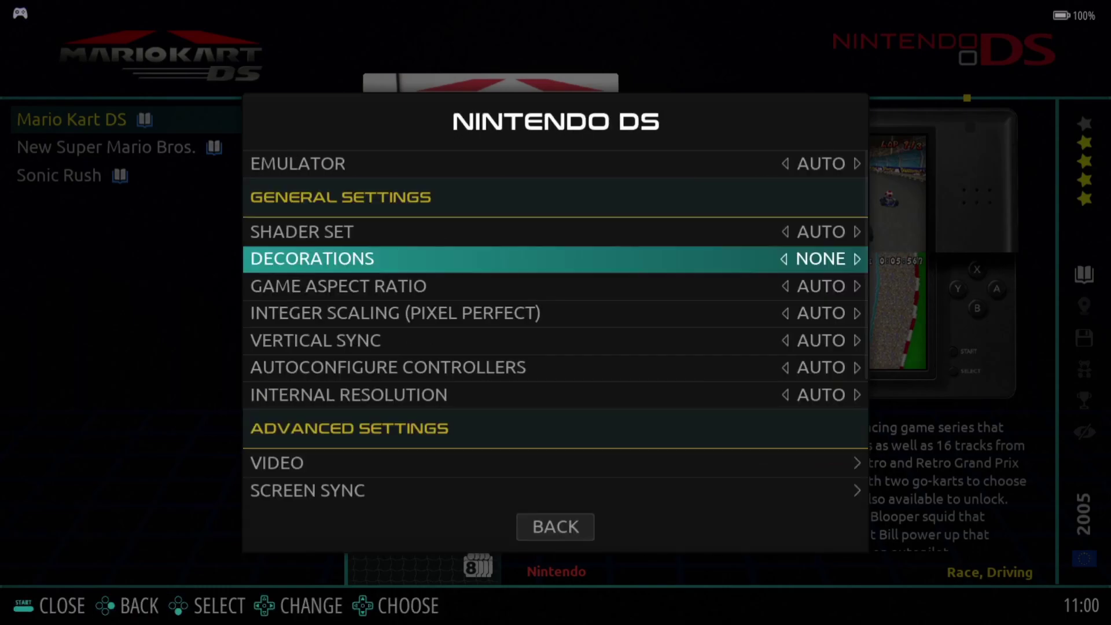
key("Down")
key("Return")
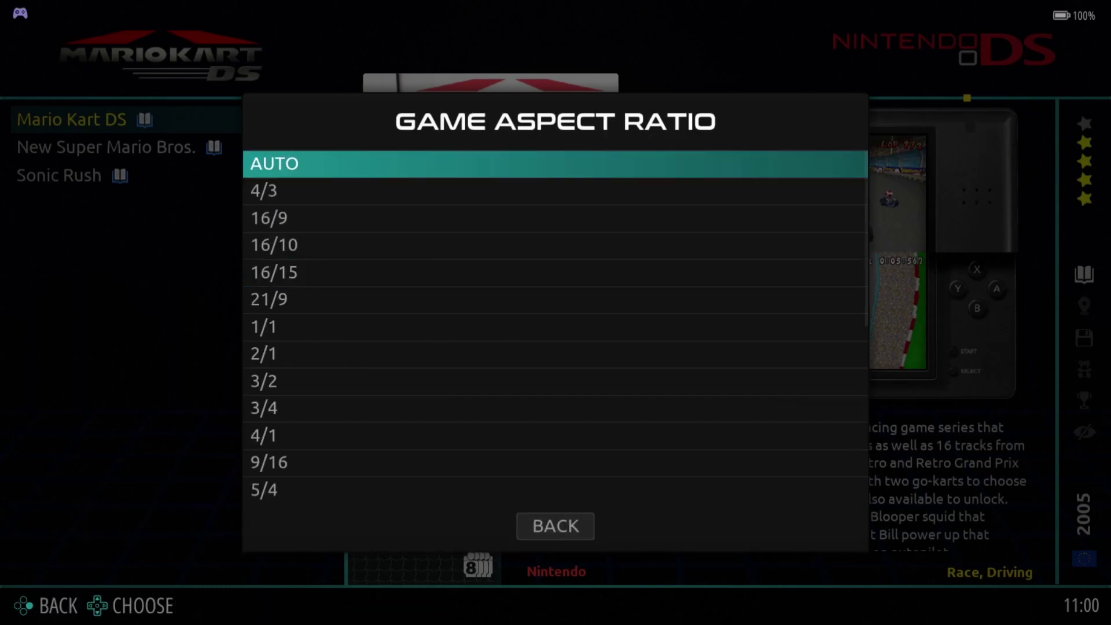
key("Up")
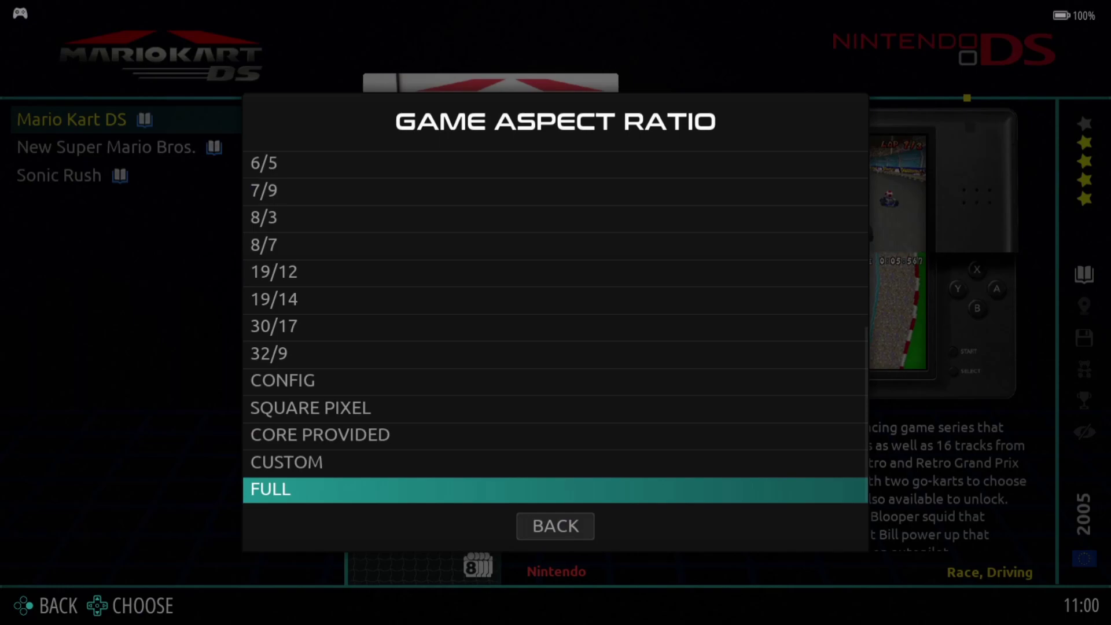
key("Return")
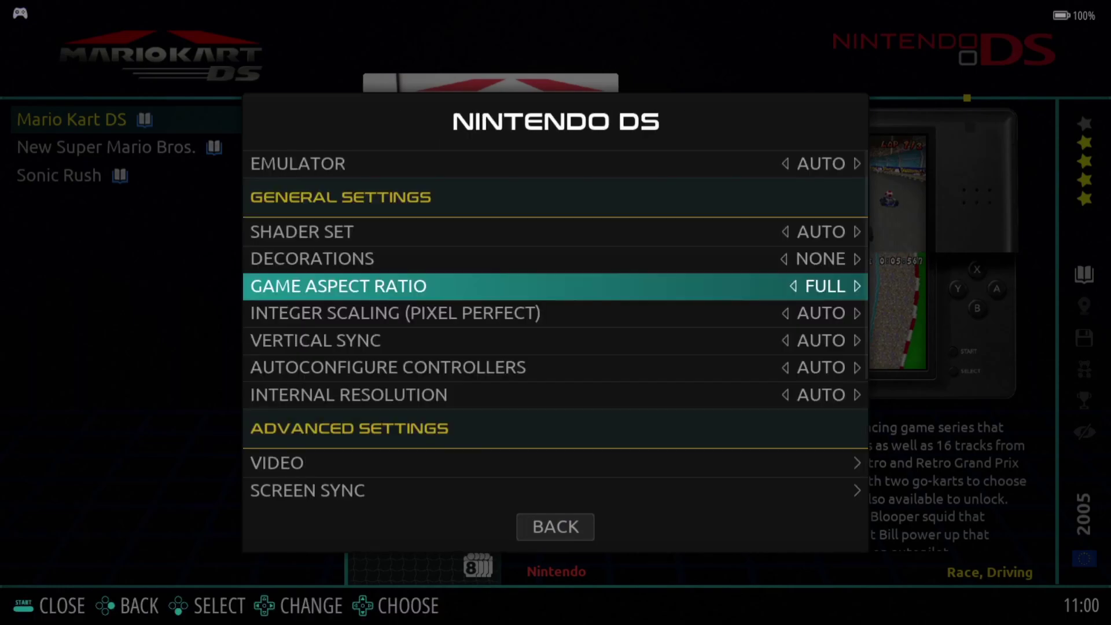
- Set integer scaling (pixel perfect) to On and vertical sync to Yes for Nintendo DS
key("Down")
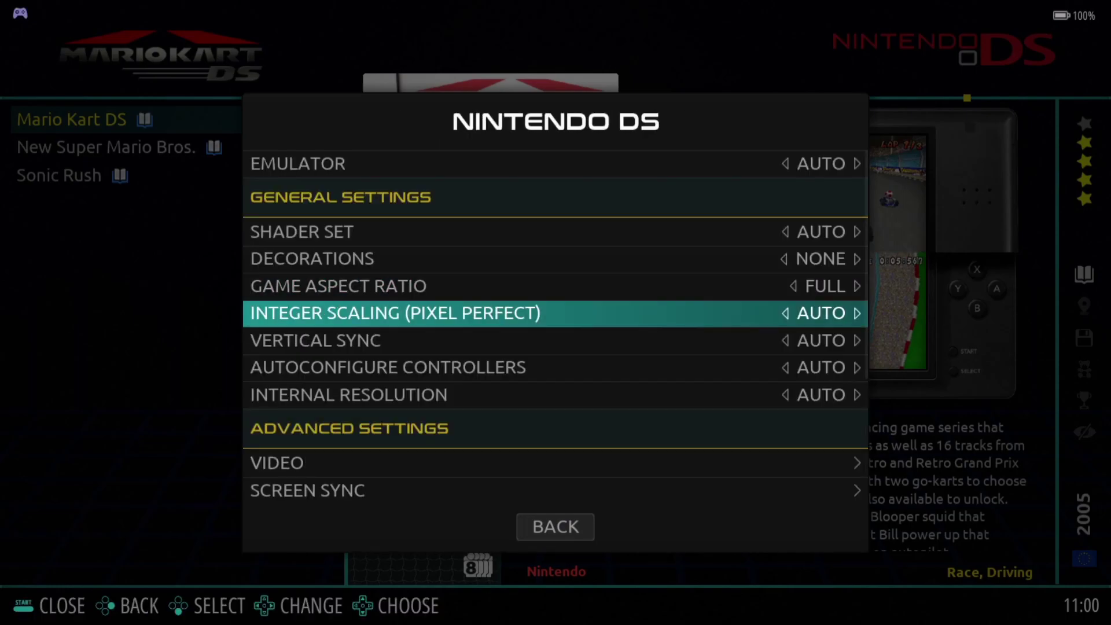
key("Return")
key("Down")
key("Return")
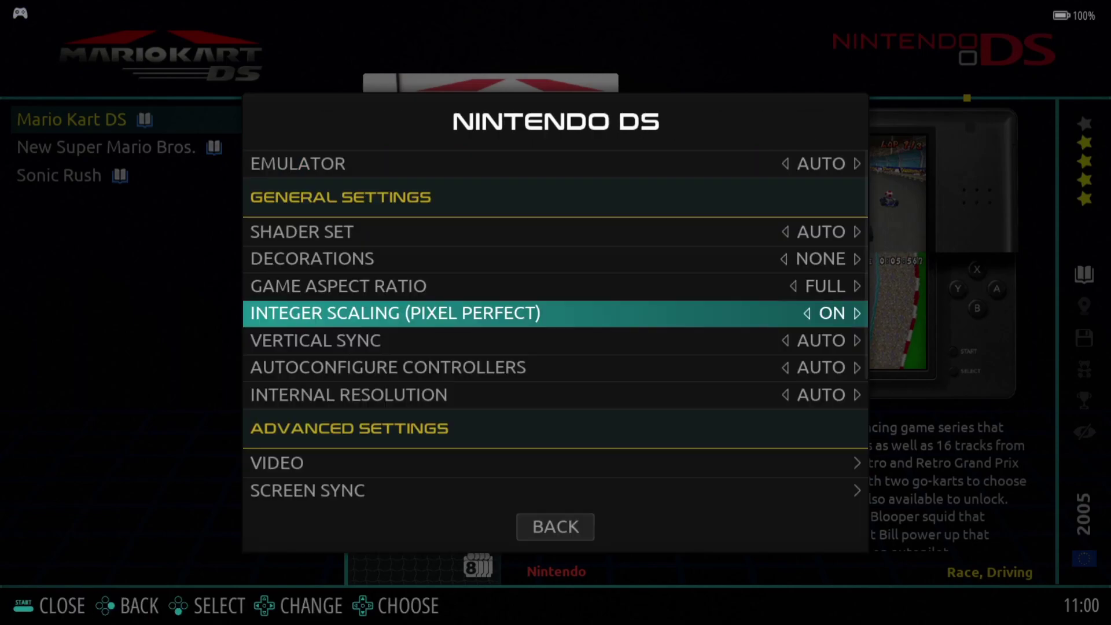
key("Down")
key("Return")
key("Down")
key("Down")
key("Return")
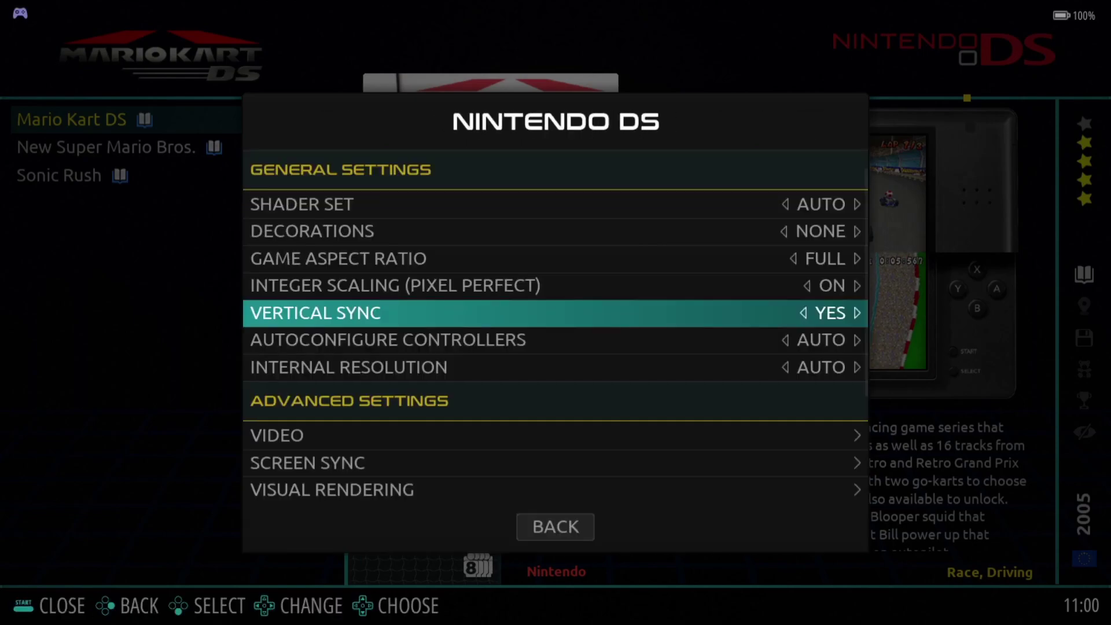
- Set the Nintendo DS internal resolution to X2 (512X384)
key("Down")
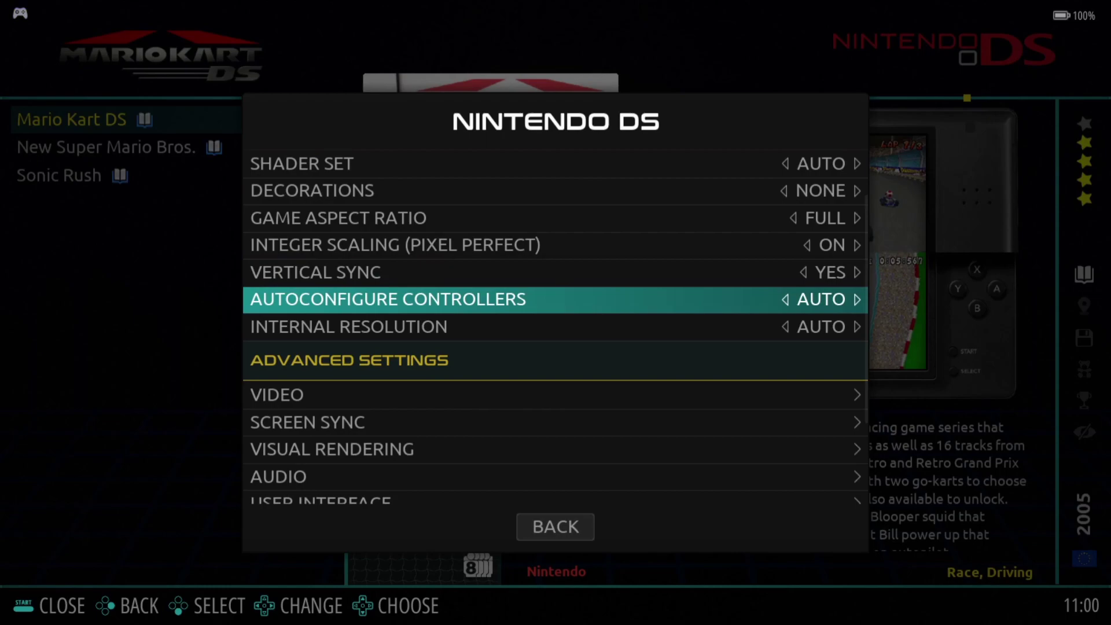
key("Down")
key("Return")
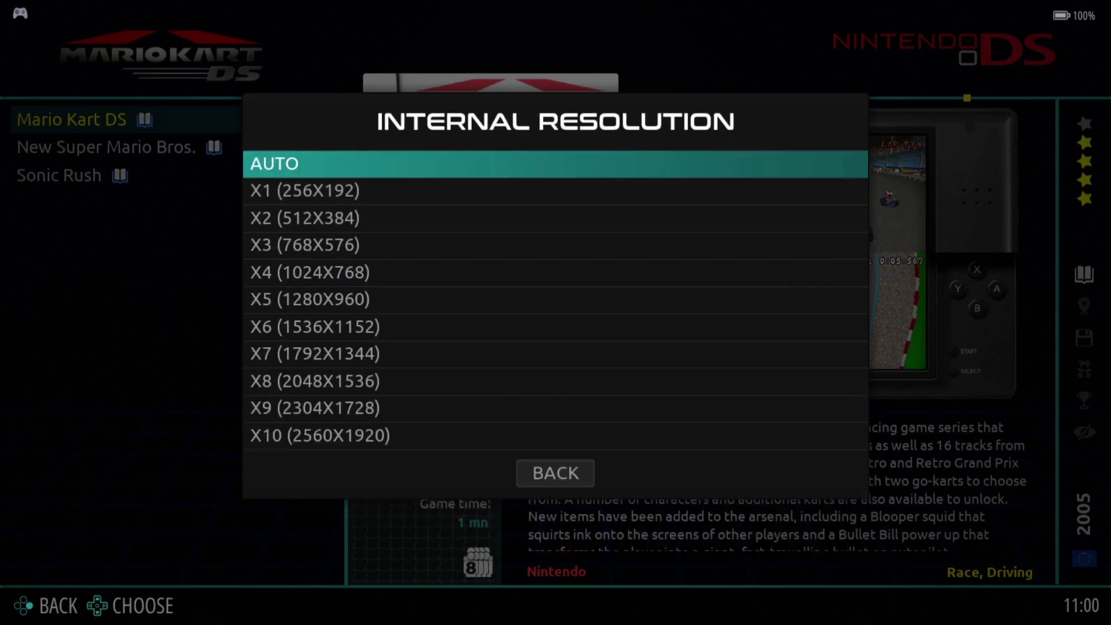
key("Down")
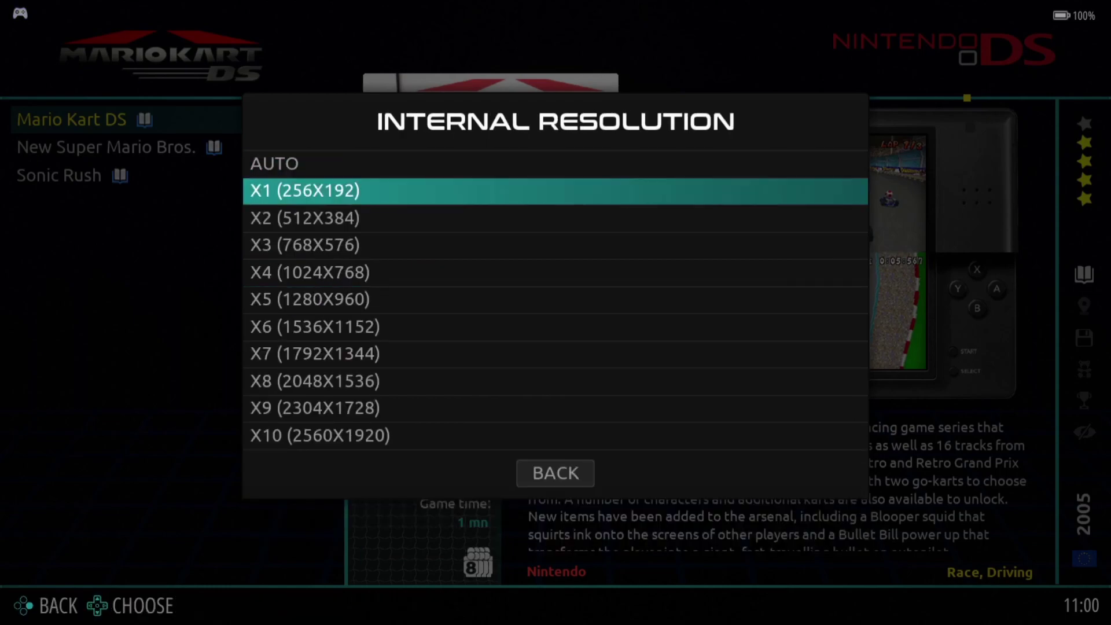
key("Down")
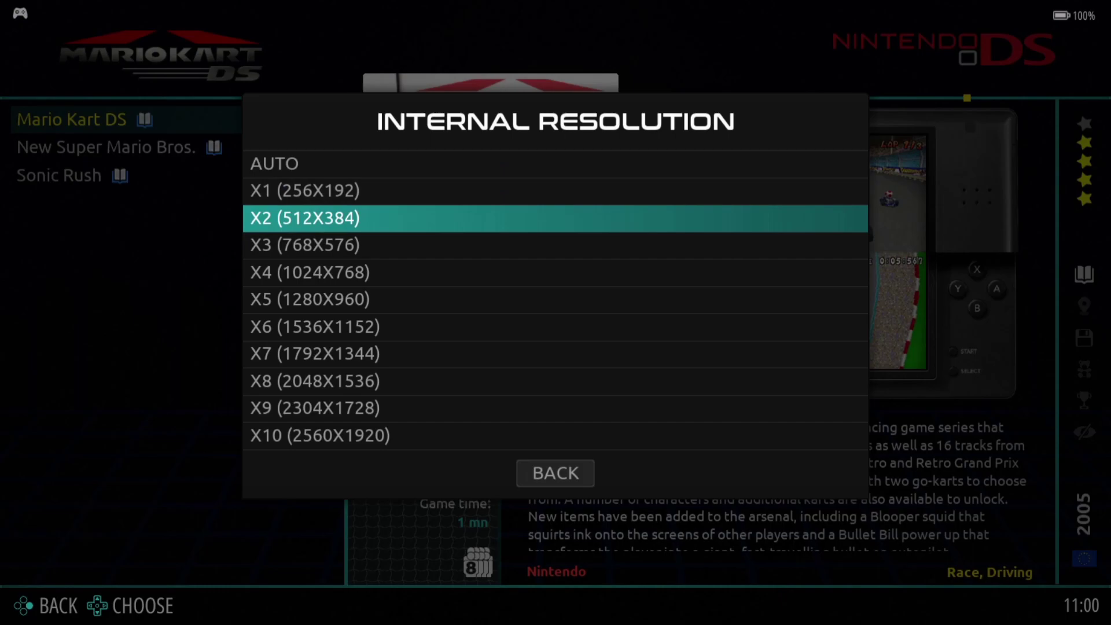
key("Down")
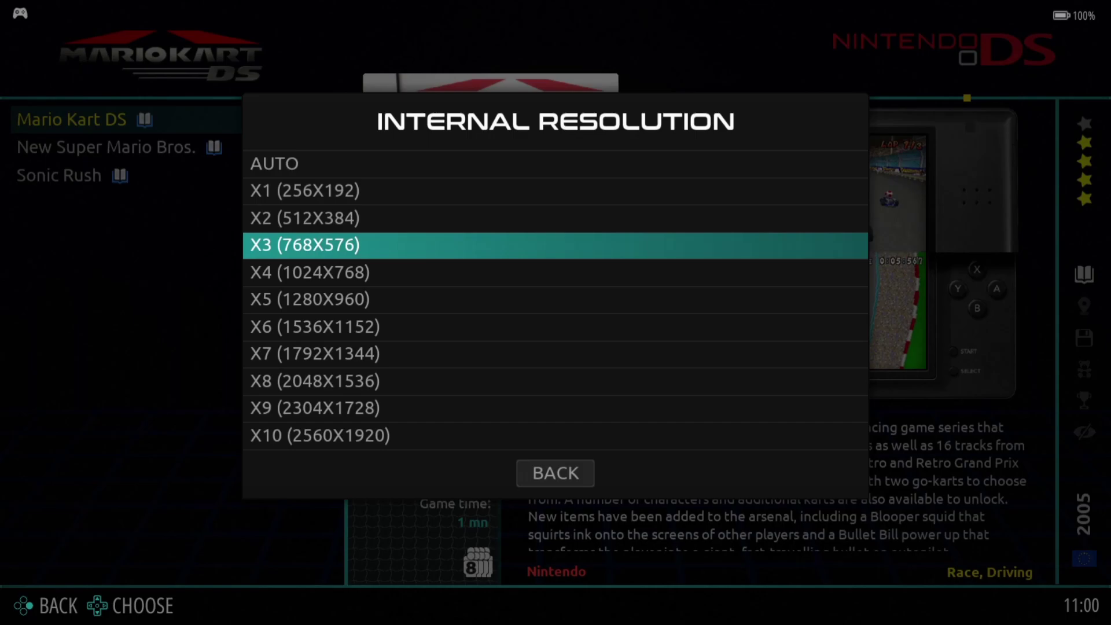
key("Up")
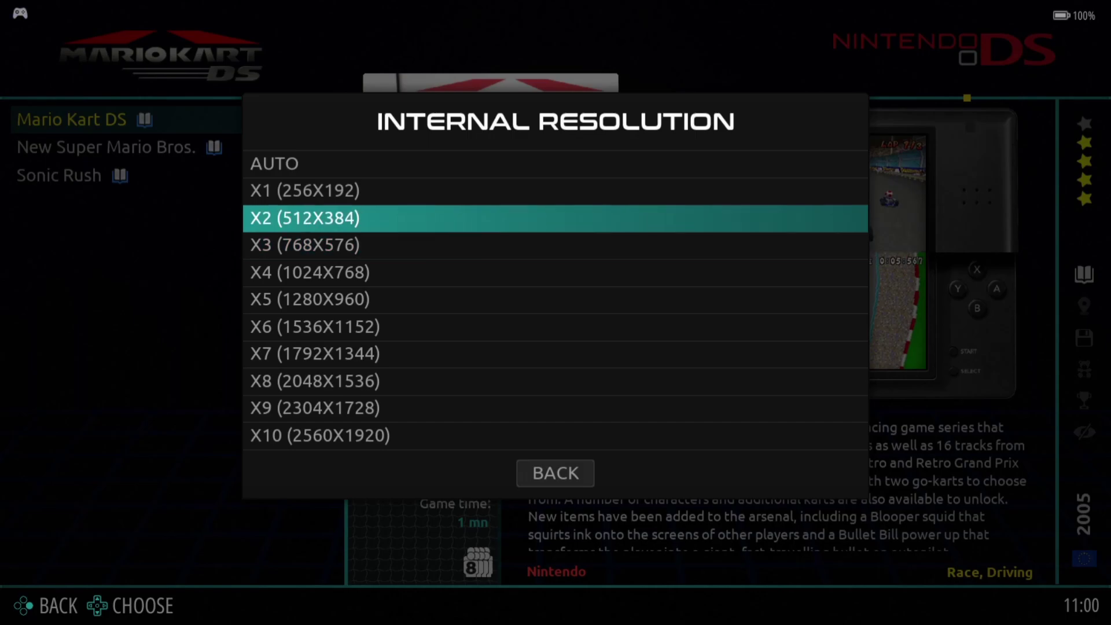
key("Return")
- Set the Nintendo DS screen layout positioning to Top Only in the advanced video settings
key("Down")
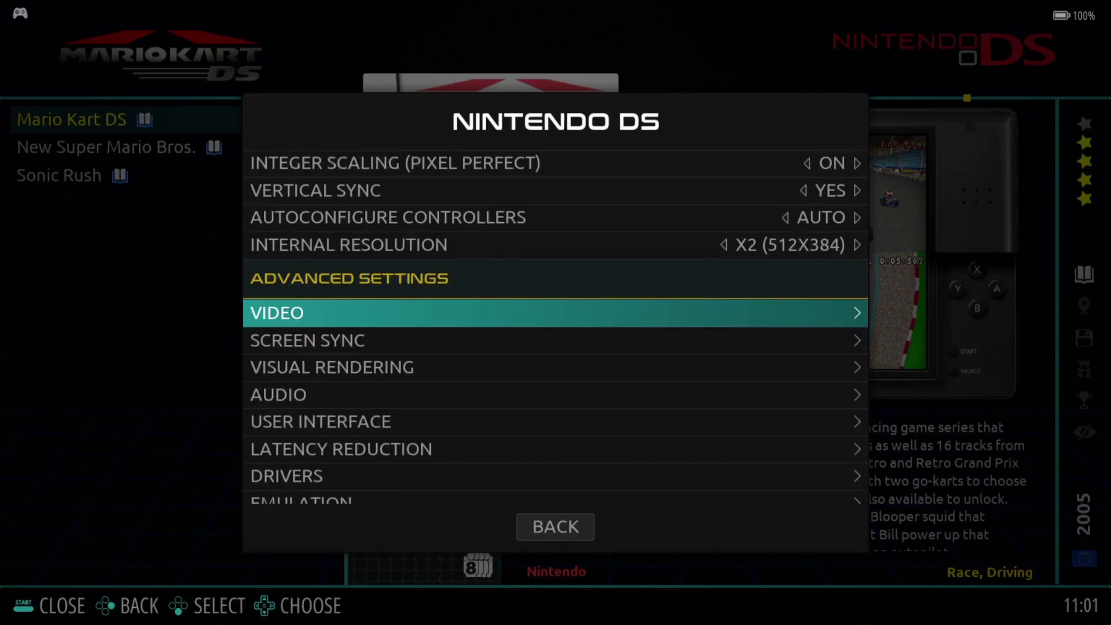
key("Return")
key("Down")
key("Down")
key("Down")
key("Down")
key("Down")
key("Down")
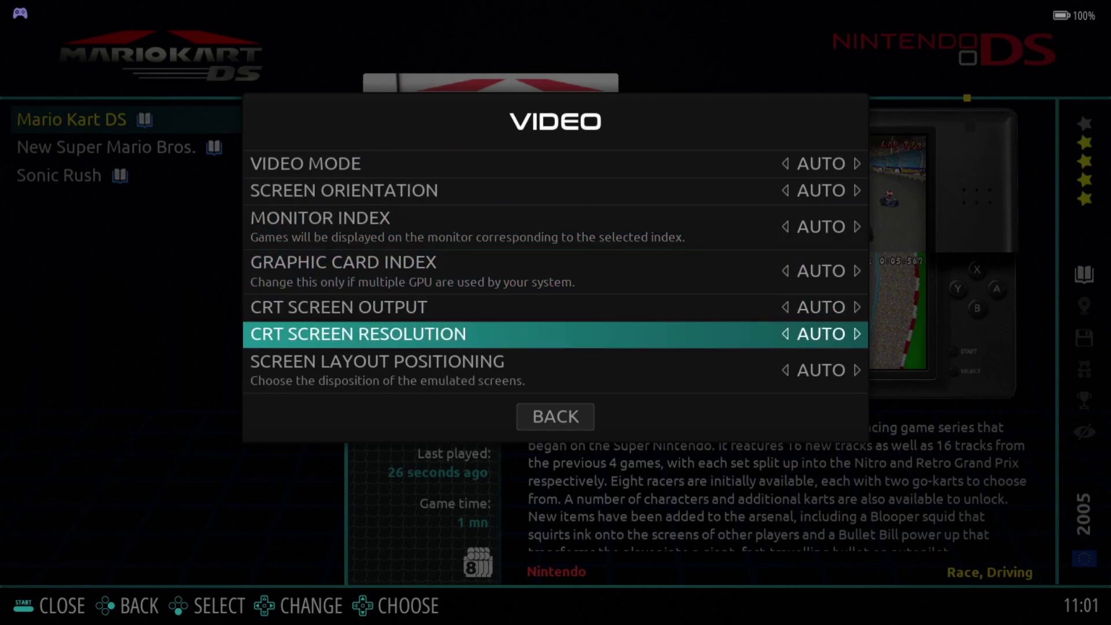
key("Return")
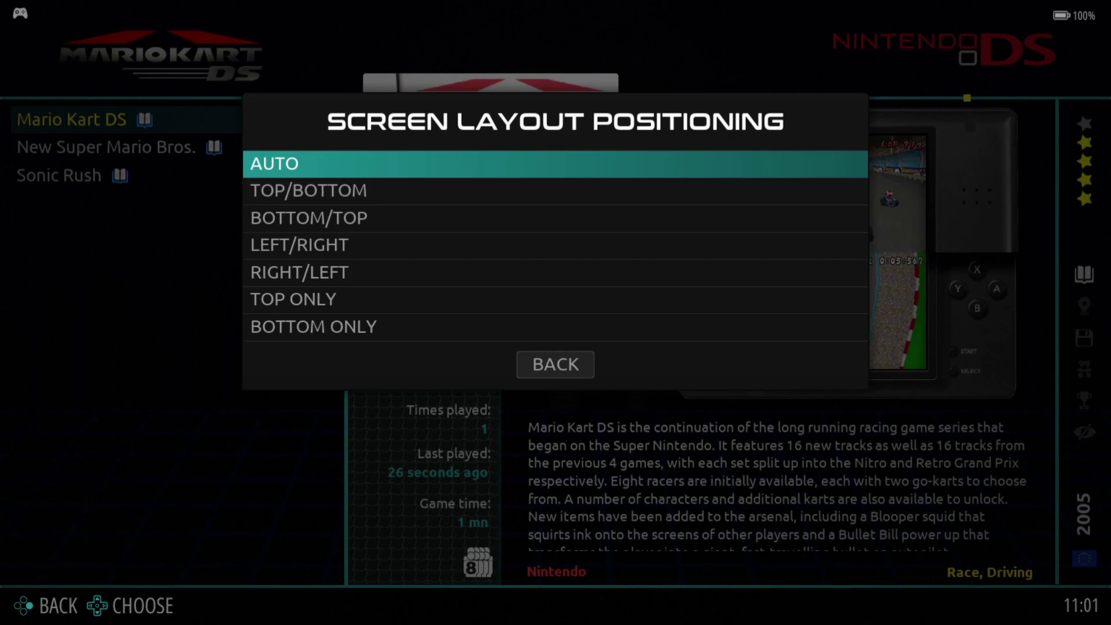
key("Down")
key("Down")
key("Down")
key("Down")
key("Down")
key("Return")
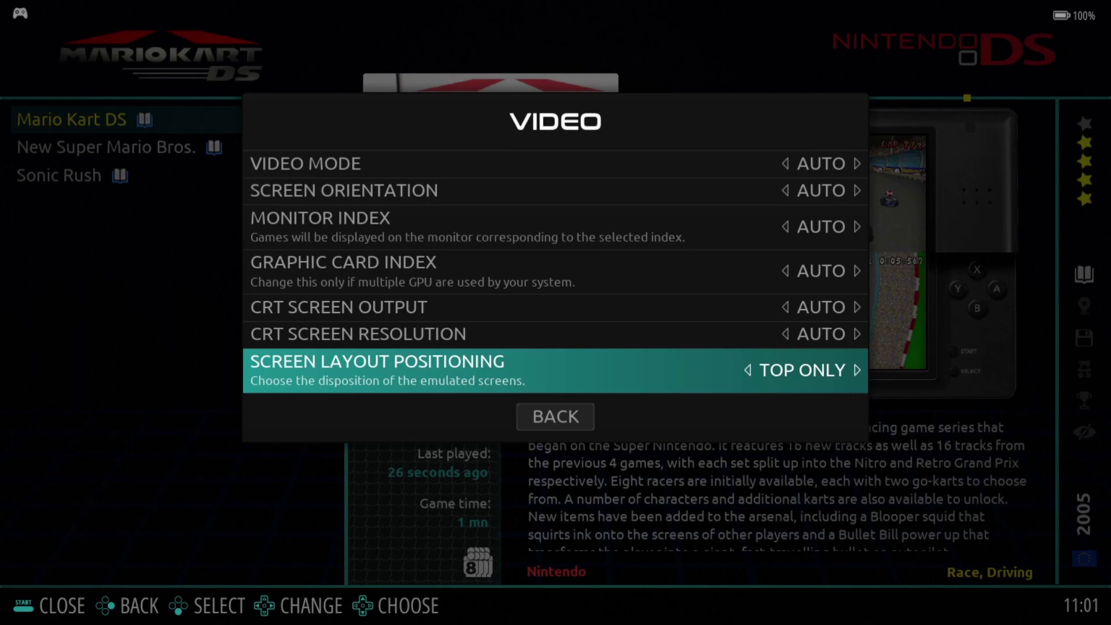
key("Escape")
- Turn on Smooth Games (Bilinear Filtering) in the Nintendo DS visual rendering settings
key("Down")
key("Down")
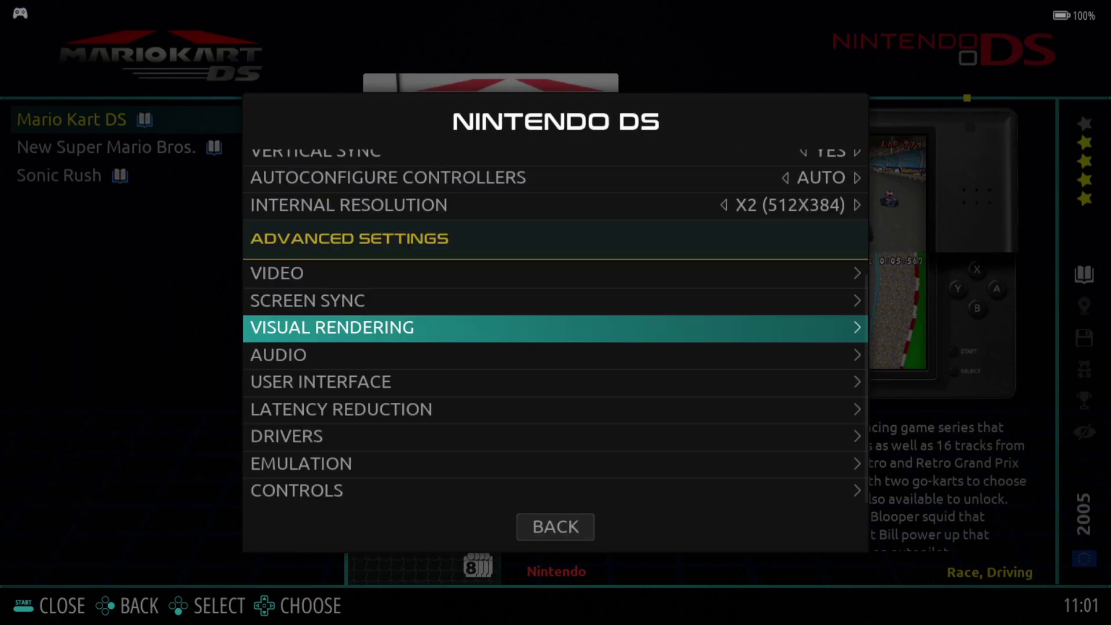
key("Return")
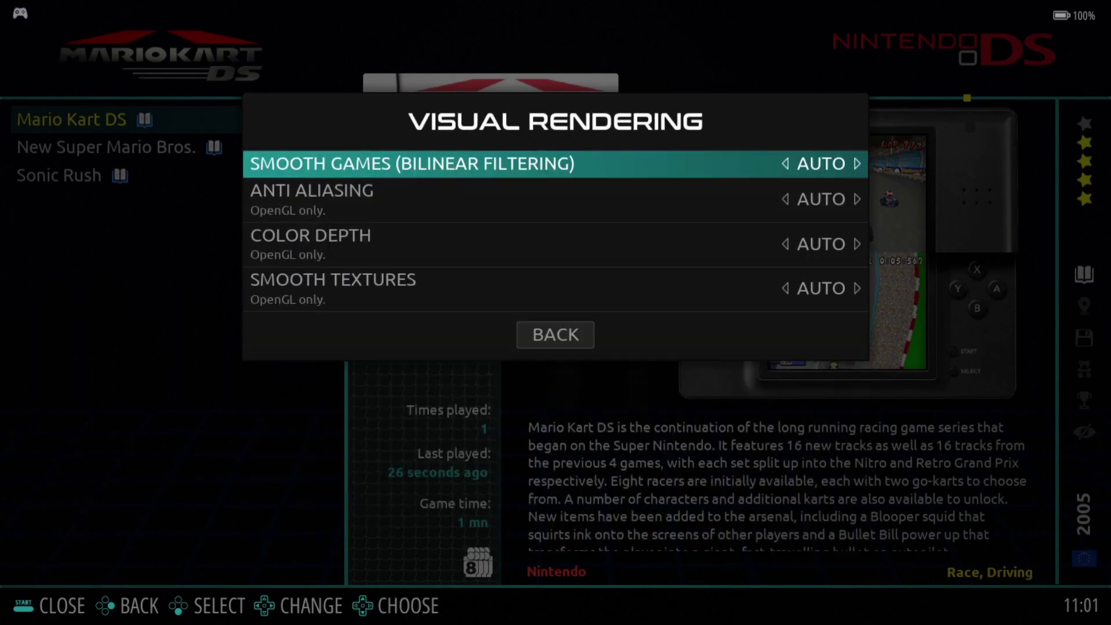
key("Return")
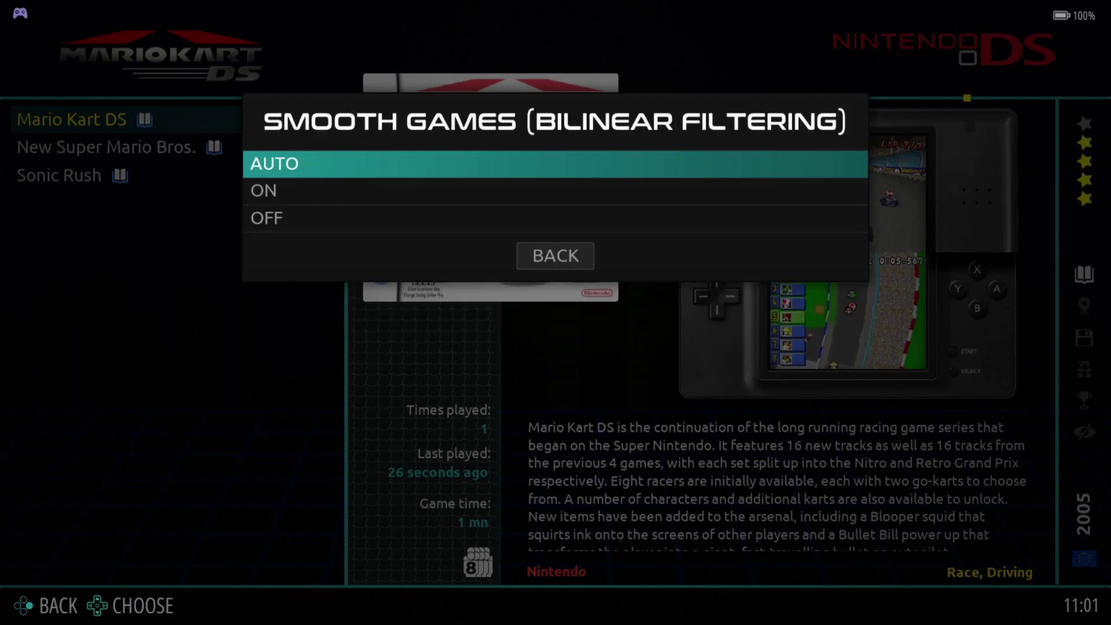
key("Down")
key("Return")
- Set the Nintendo DS anti-aliasing to 4X
key("Down")
key("Return")
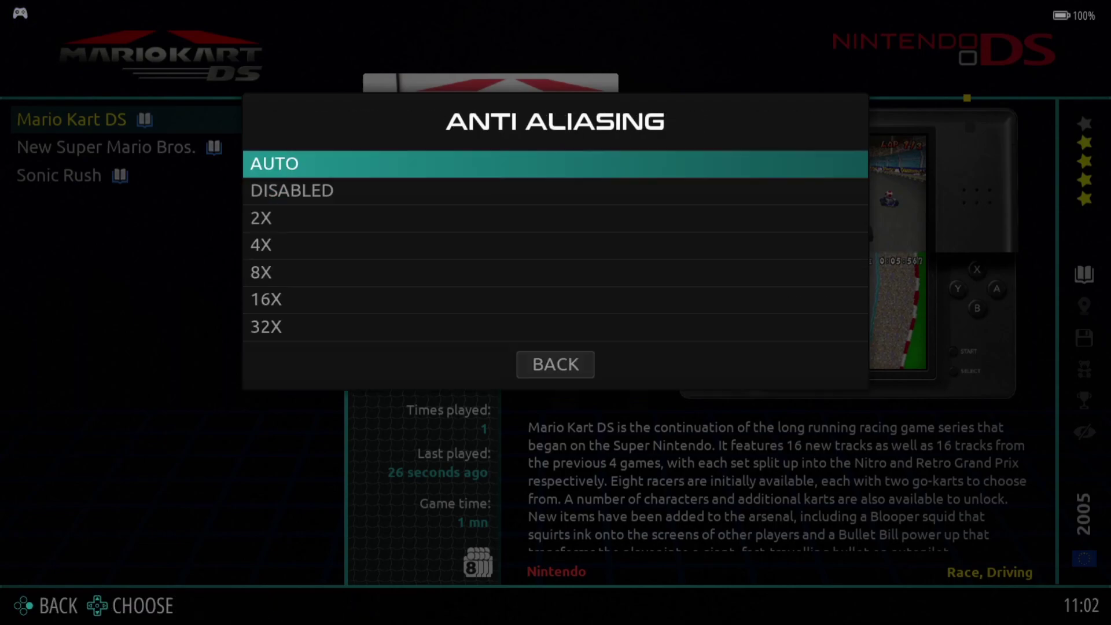
key("Down")
key("Down")
key("Down")
key("Down")
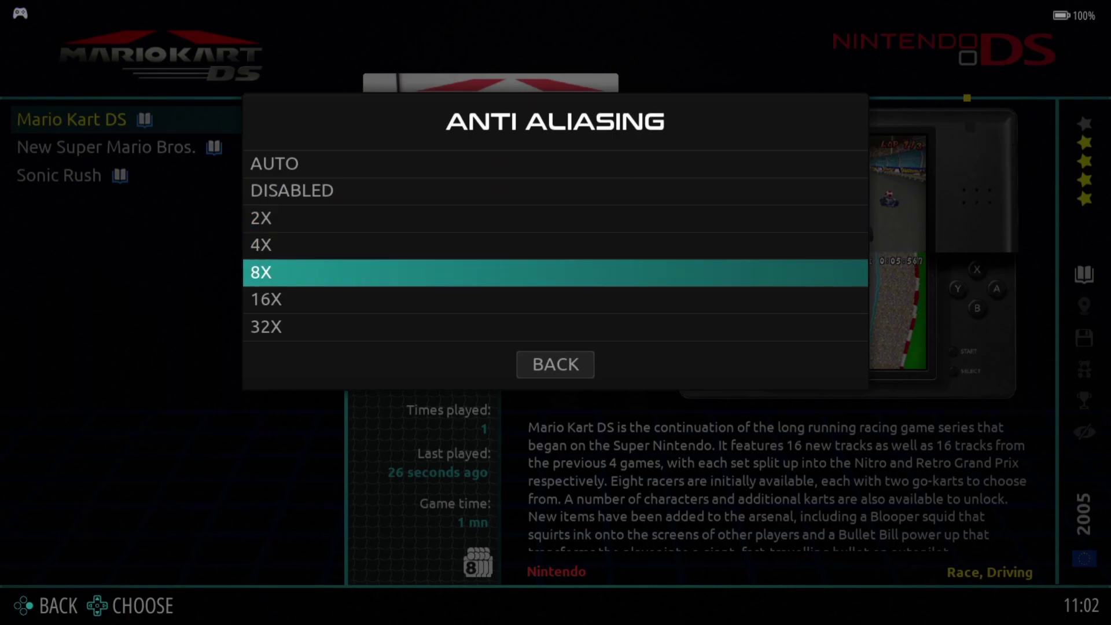
key("Down")
key("Down")
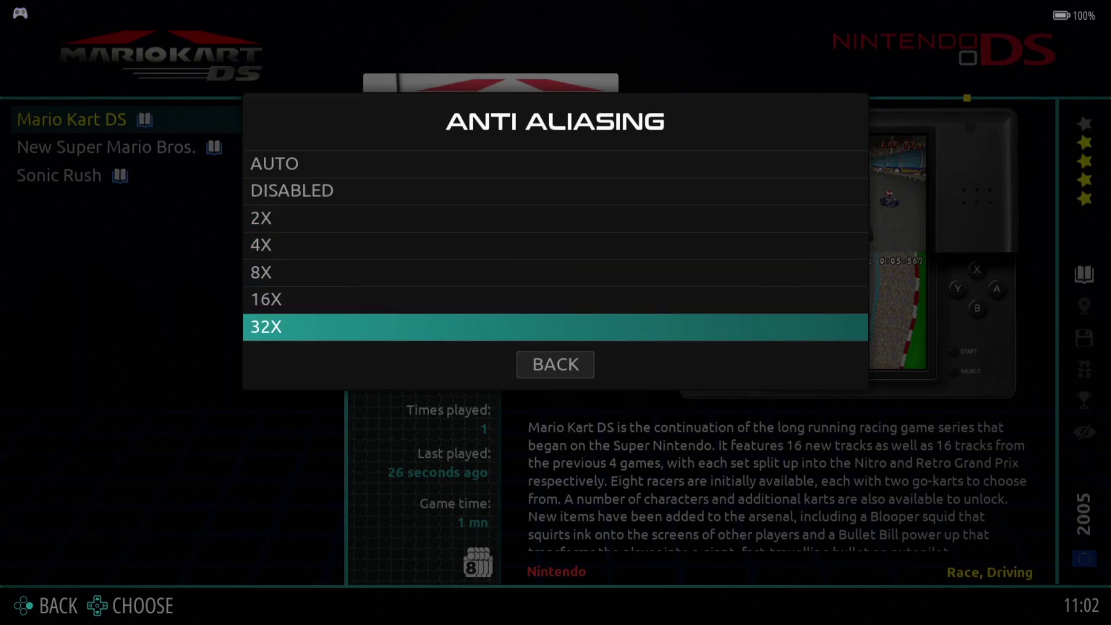
key("Up")
key("Up")
key("Up")
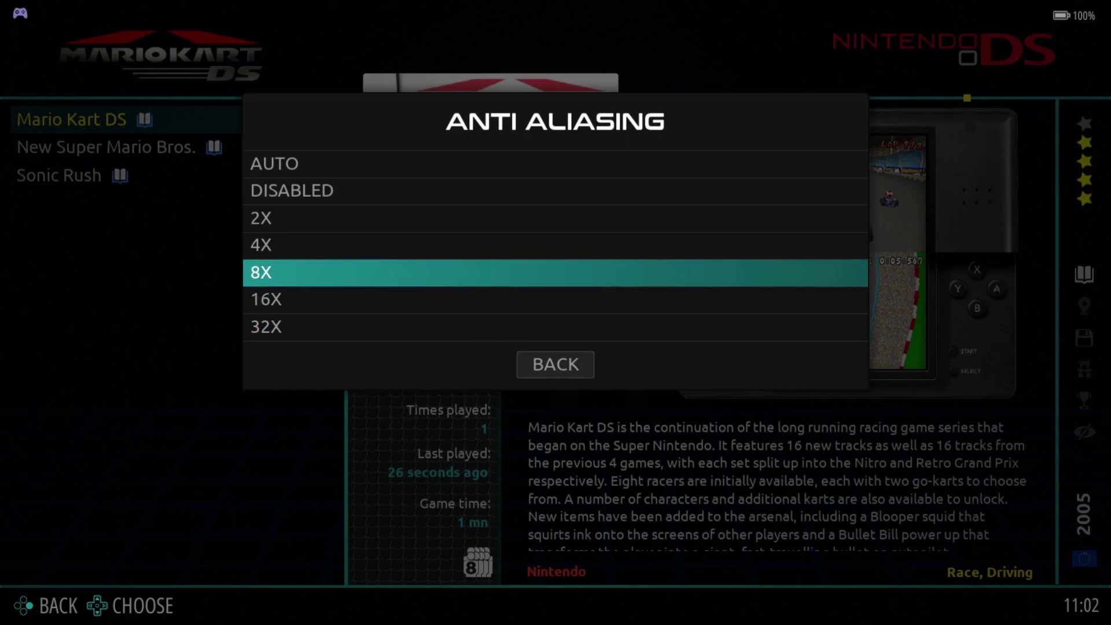
key("Return")
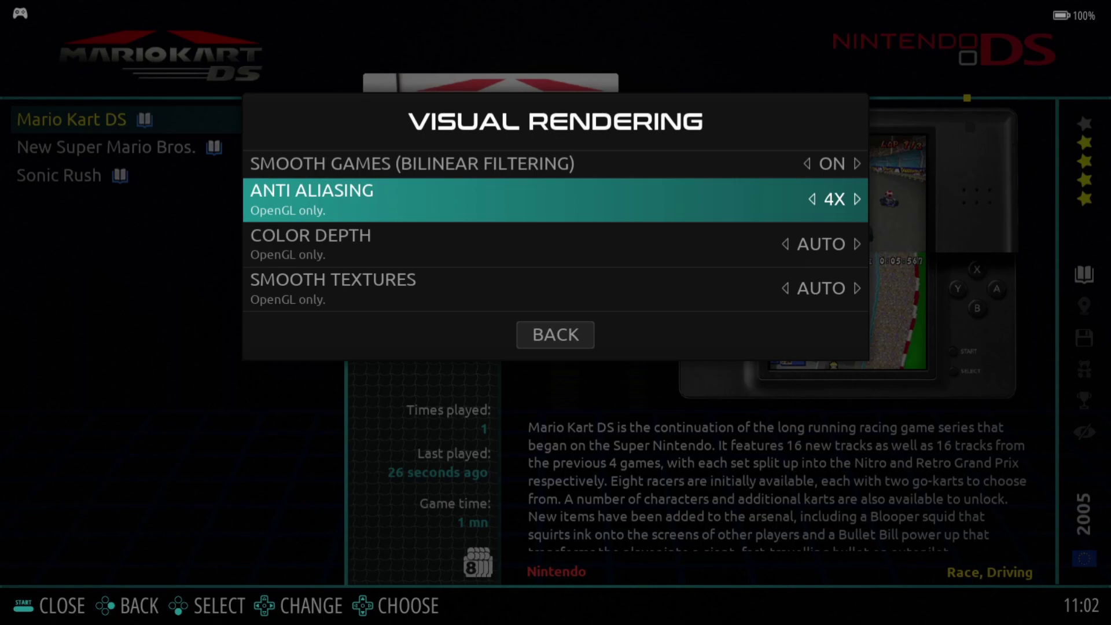
- Set the Nintendo DS color depth to 32 bits
key("Down")
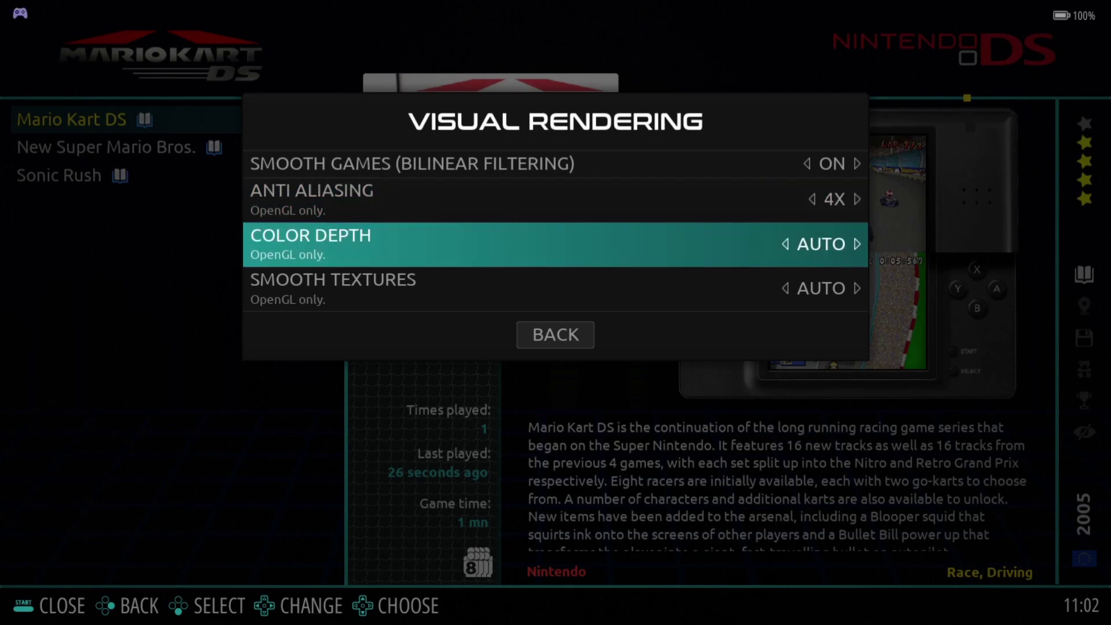
key("Return")
key("Down")
key("Down")
key("Return")
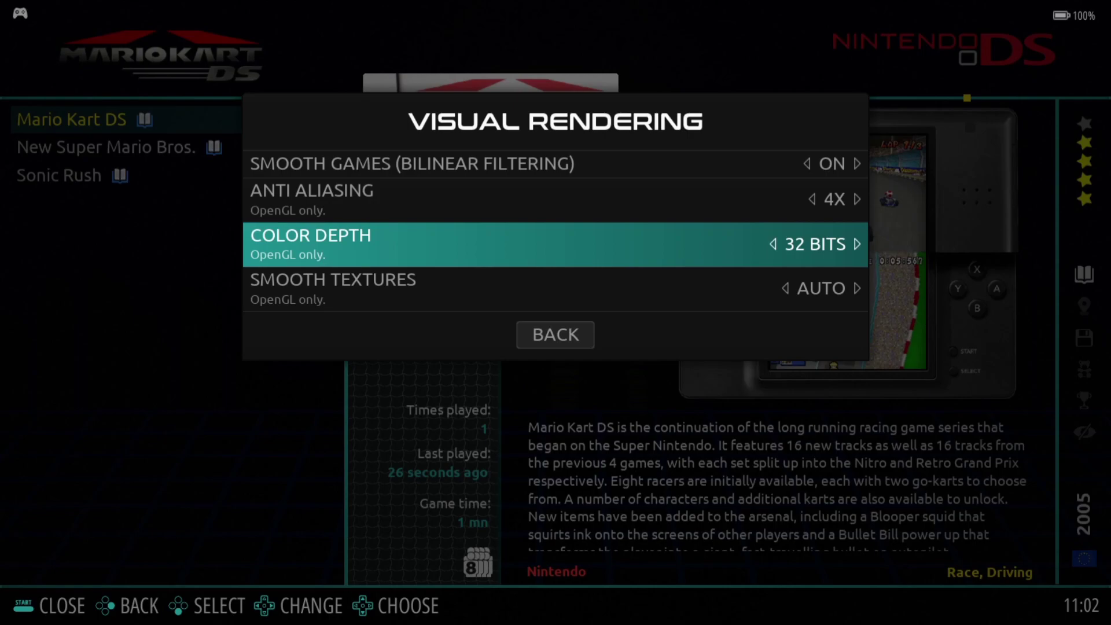
- Set Smooth Textures to Yes for Nintendo DS and leave the visual rendering settings
key("Down")
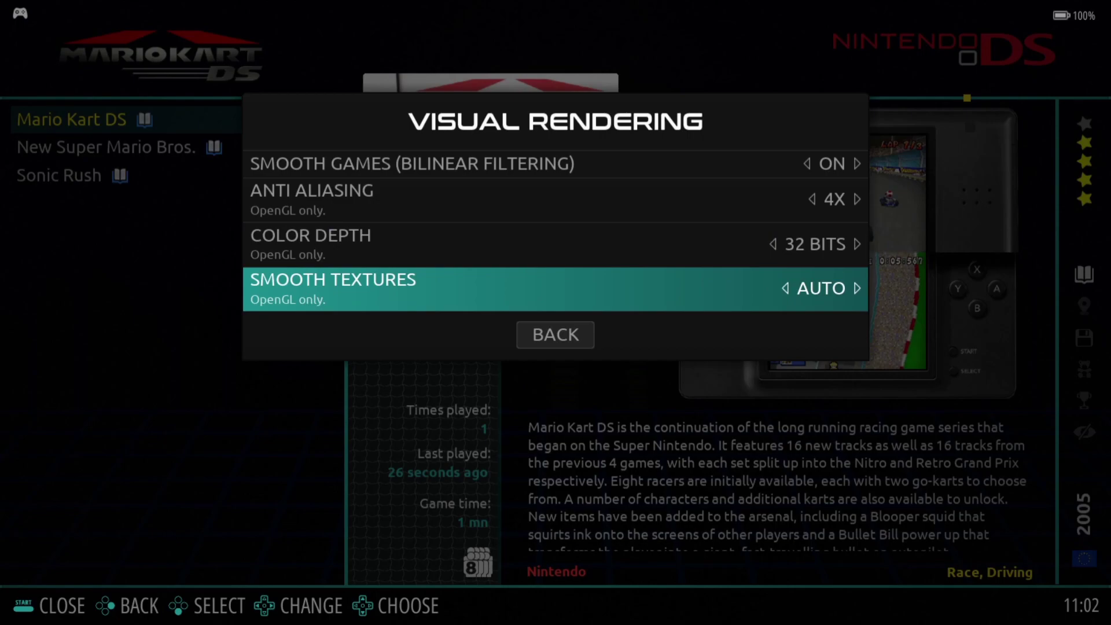
key("Return")
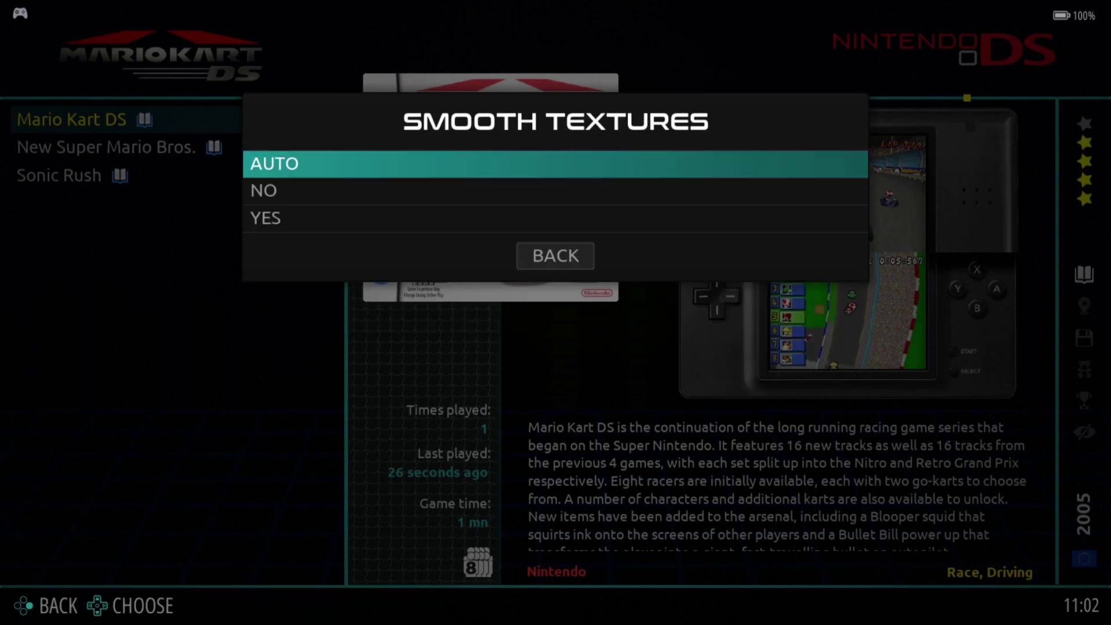
key("Down")
key("Down")
key("Return")
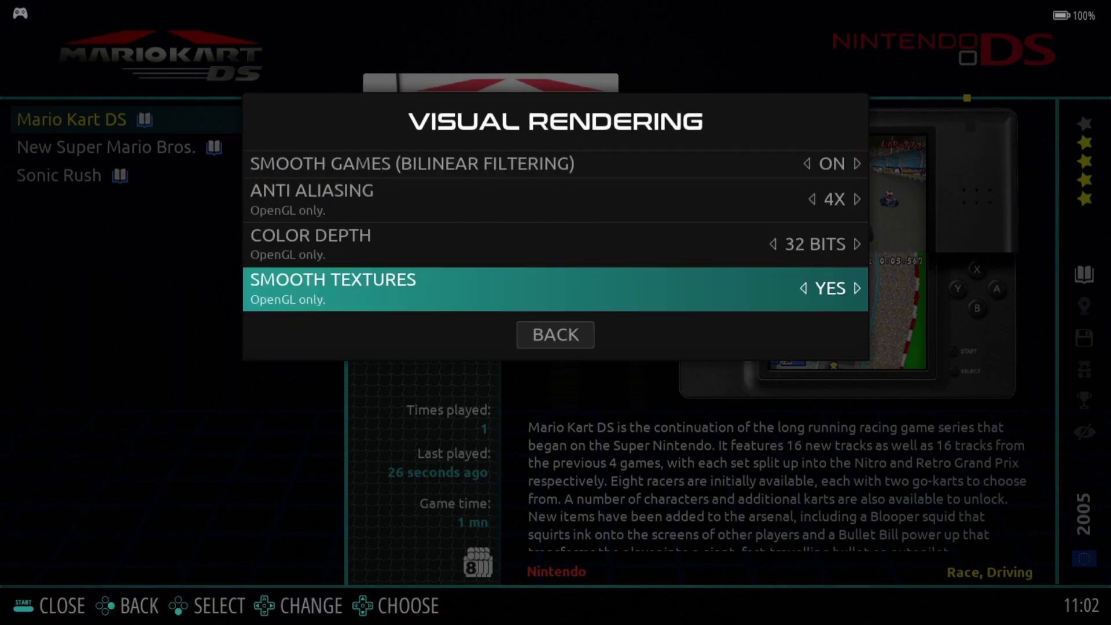
key("Escape")
- Set the Nintendo DS audio resampler to Nearest and return to the game list
key("Down")
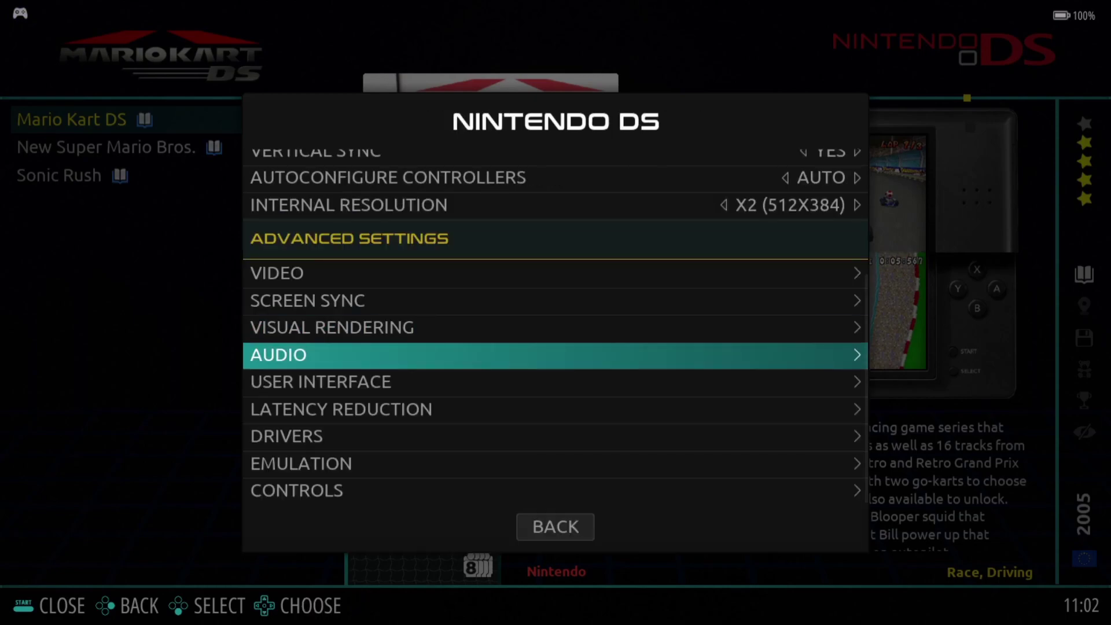
key("Return")
key("Return")
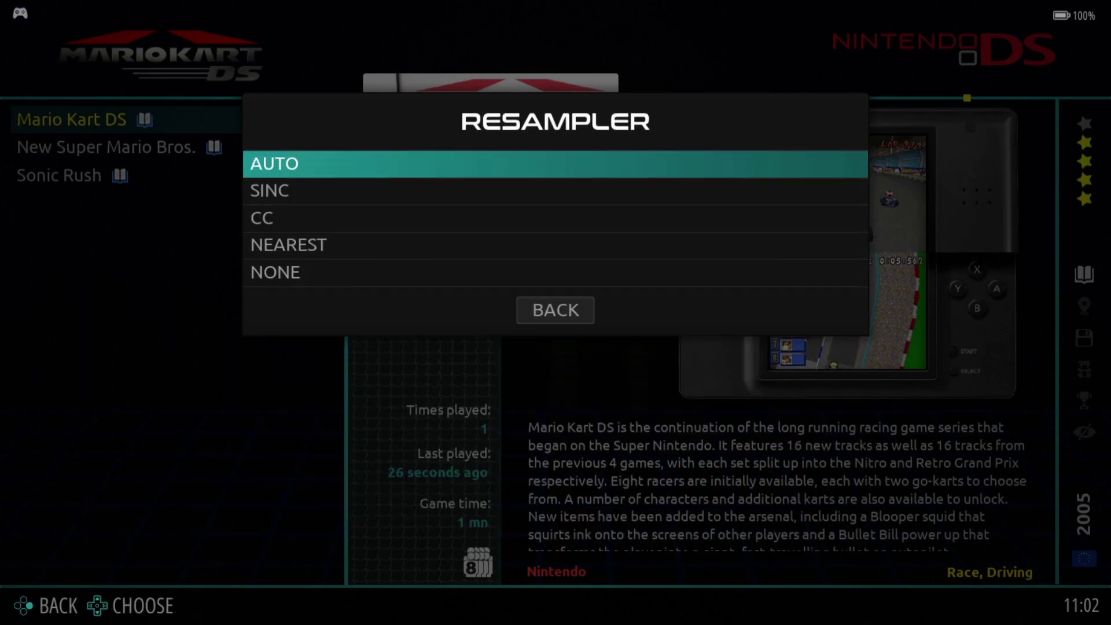
key("Down")
key("Down")
key("Down")
key("Return")
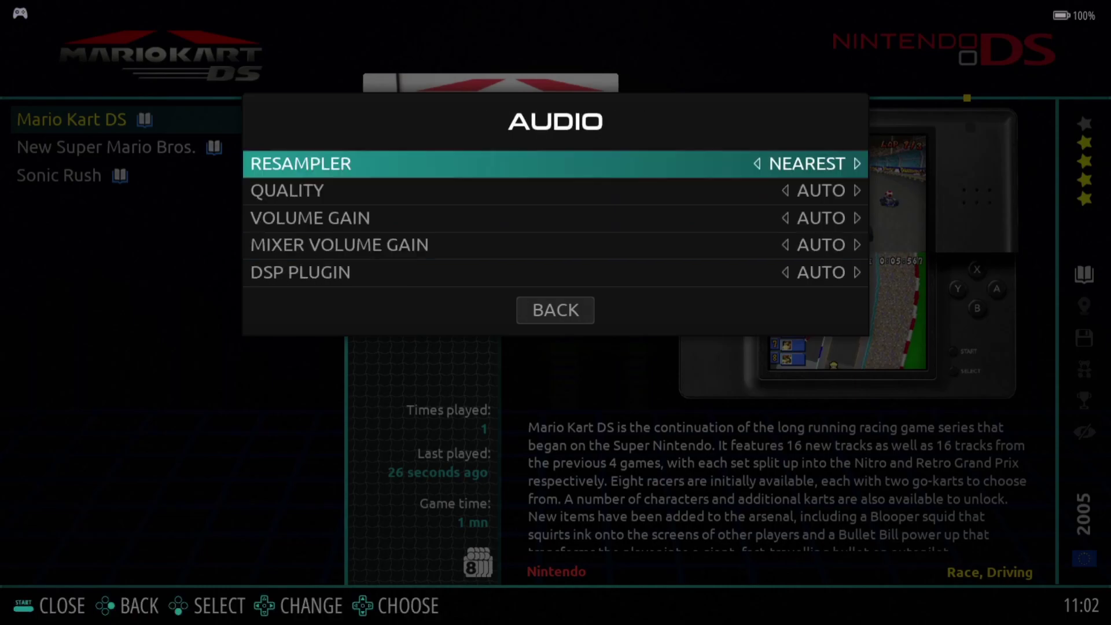
key("Down")
key("Escape")
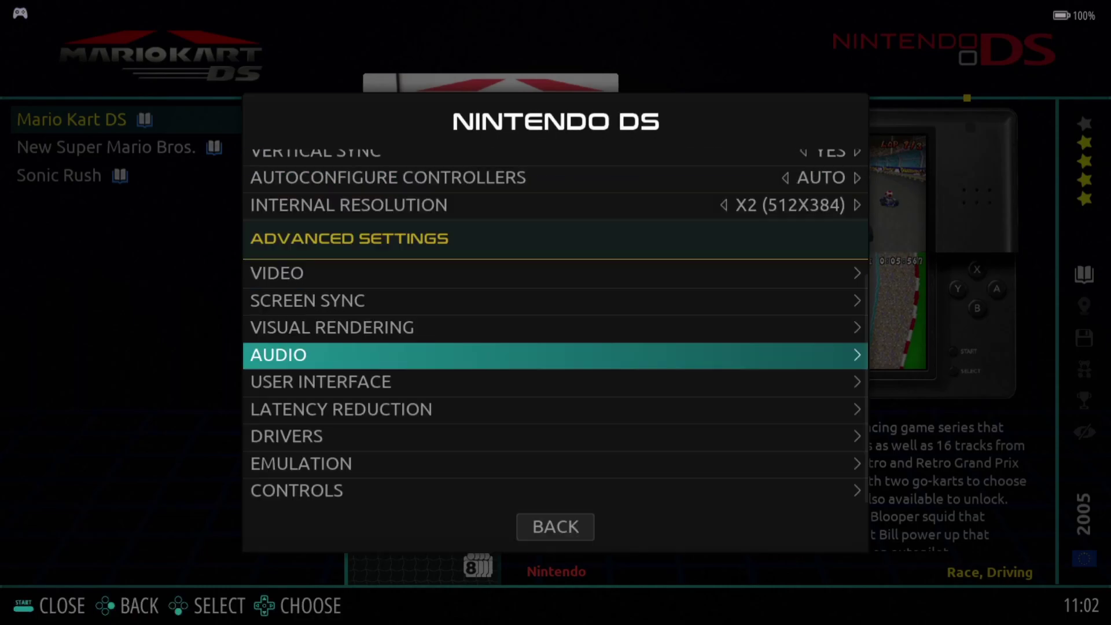
key("Down")
key("Escape")
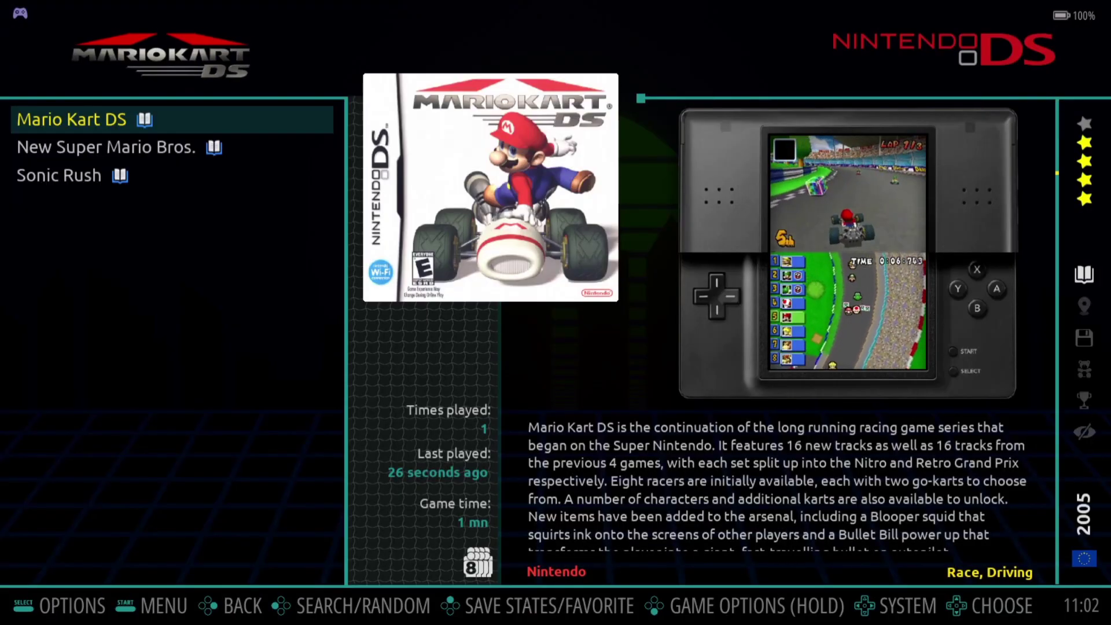
- Test Mario Kart DS in a race as Mario with the first kart, and quit back to the game list
key("Return")
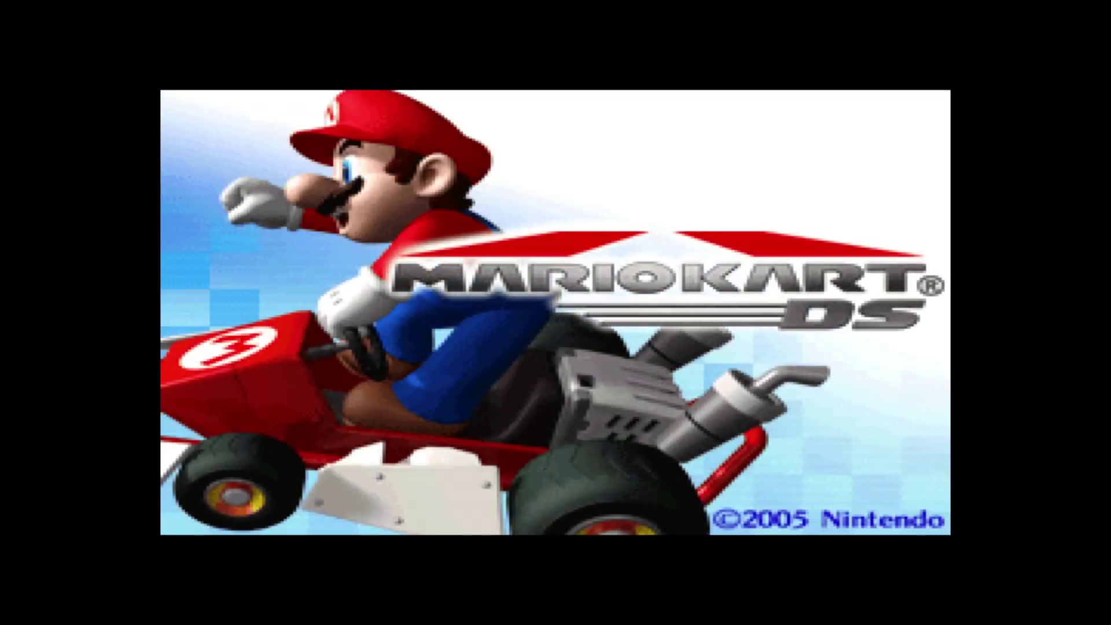
key("Return")
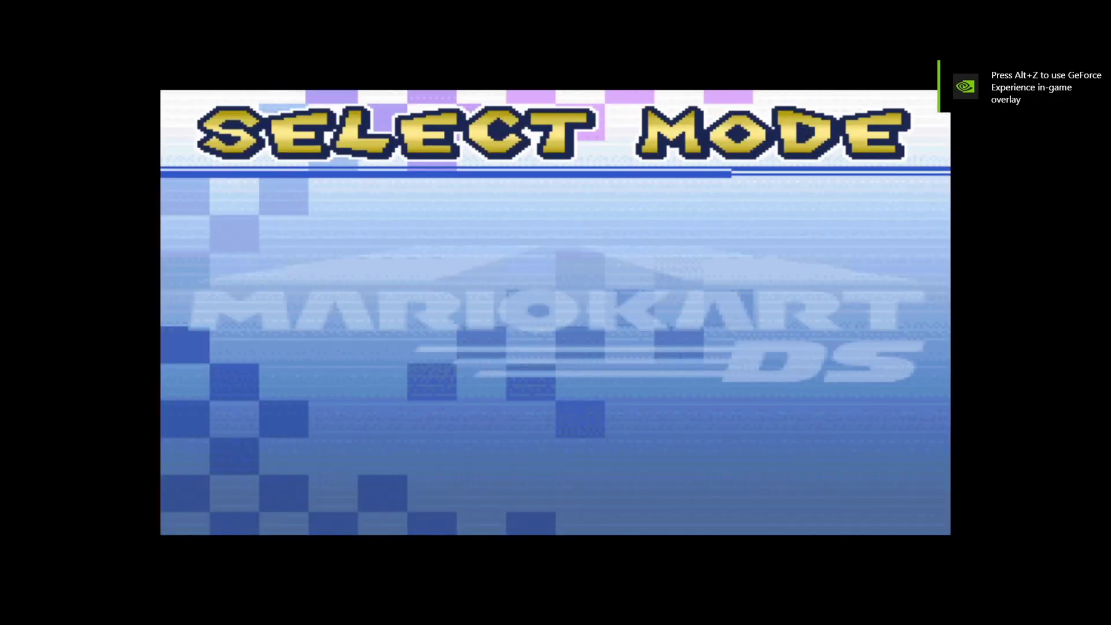
key("Return")
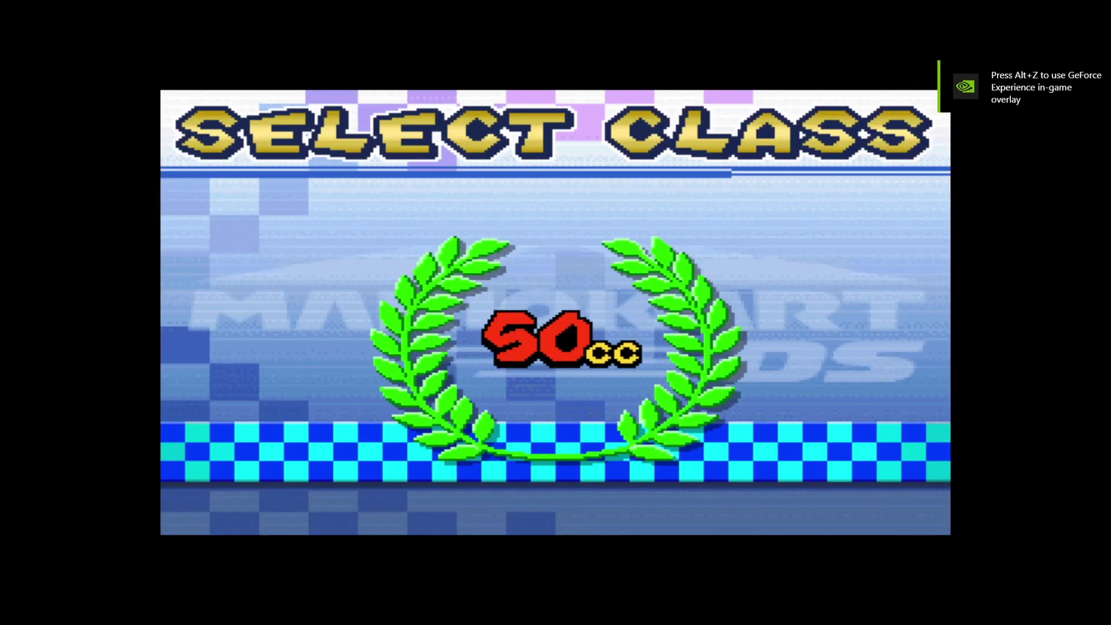
key("Down")
key("Down")
key("Return")
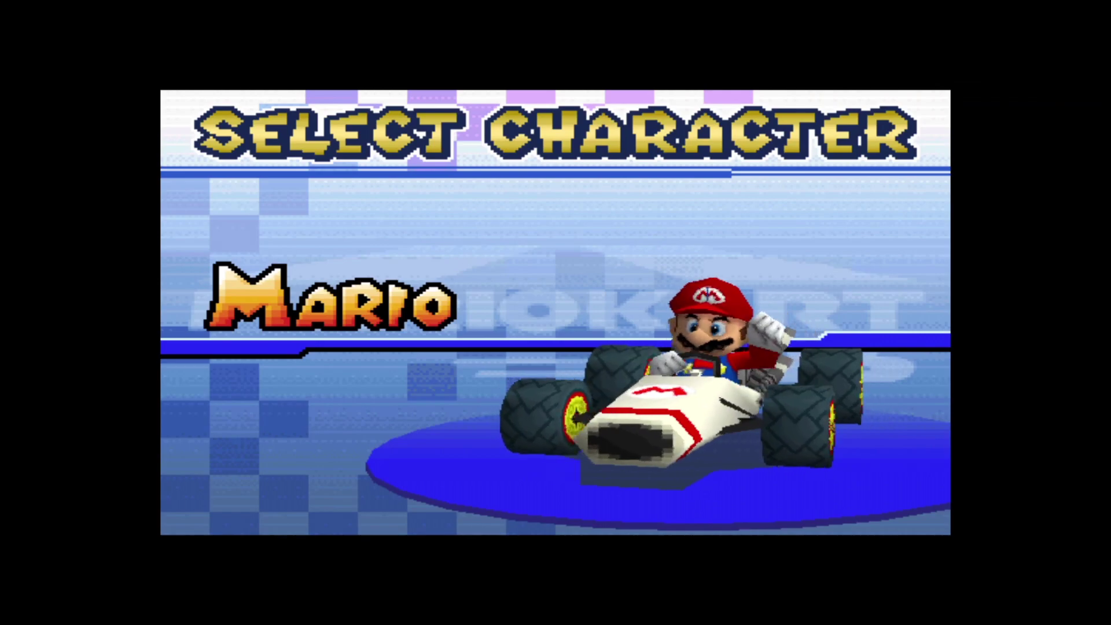
key("Return")
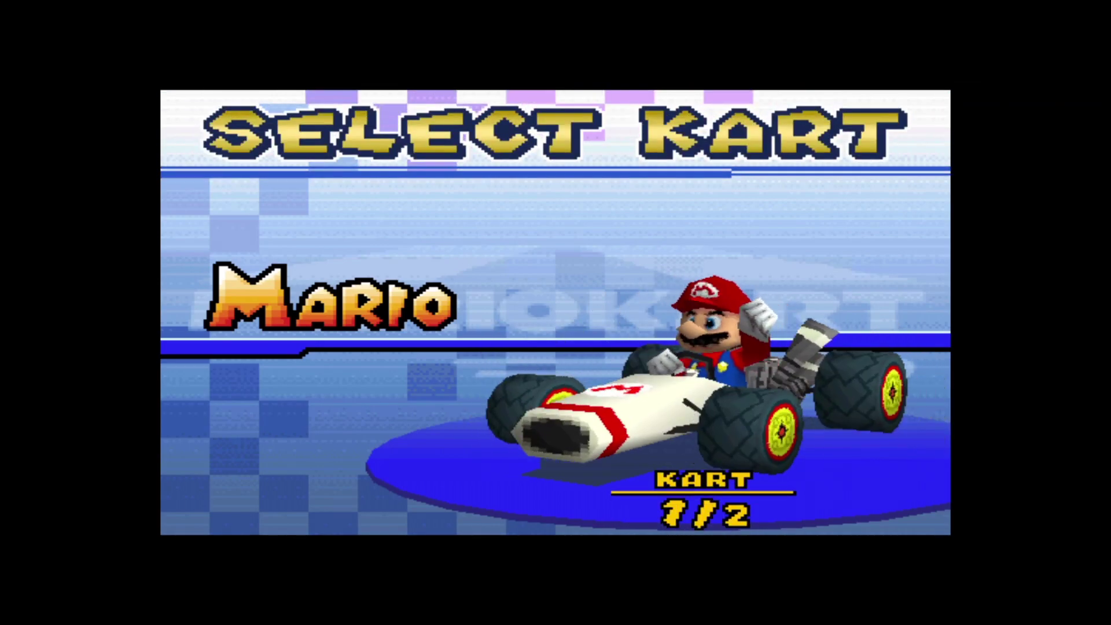
key("Return")
key("Return")
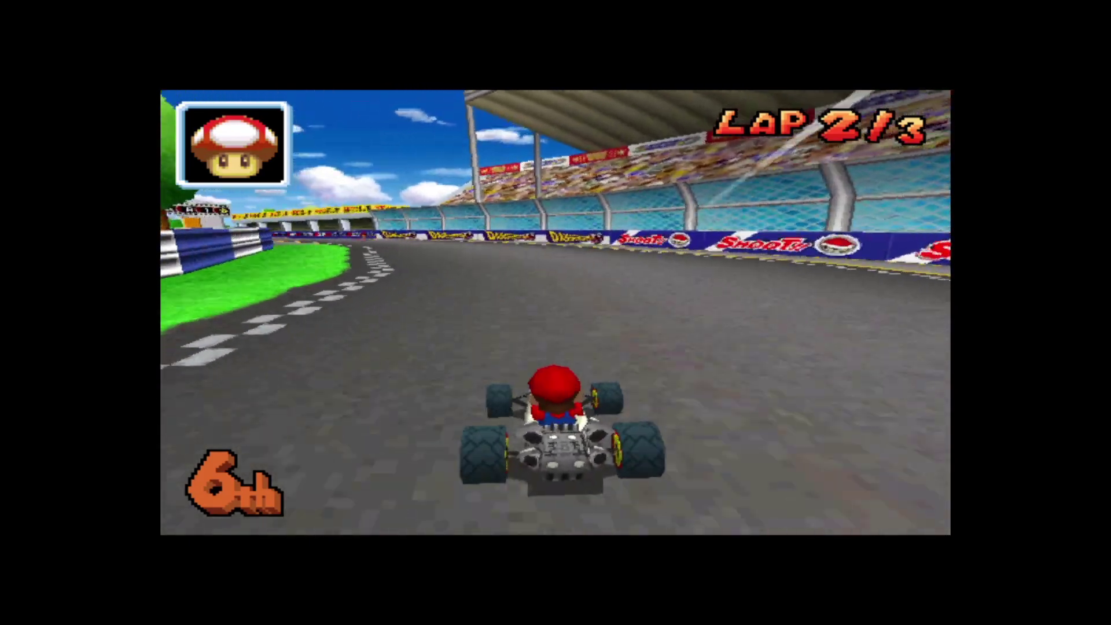
key("q")
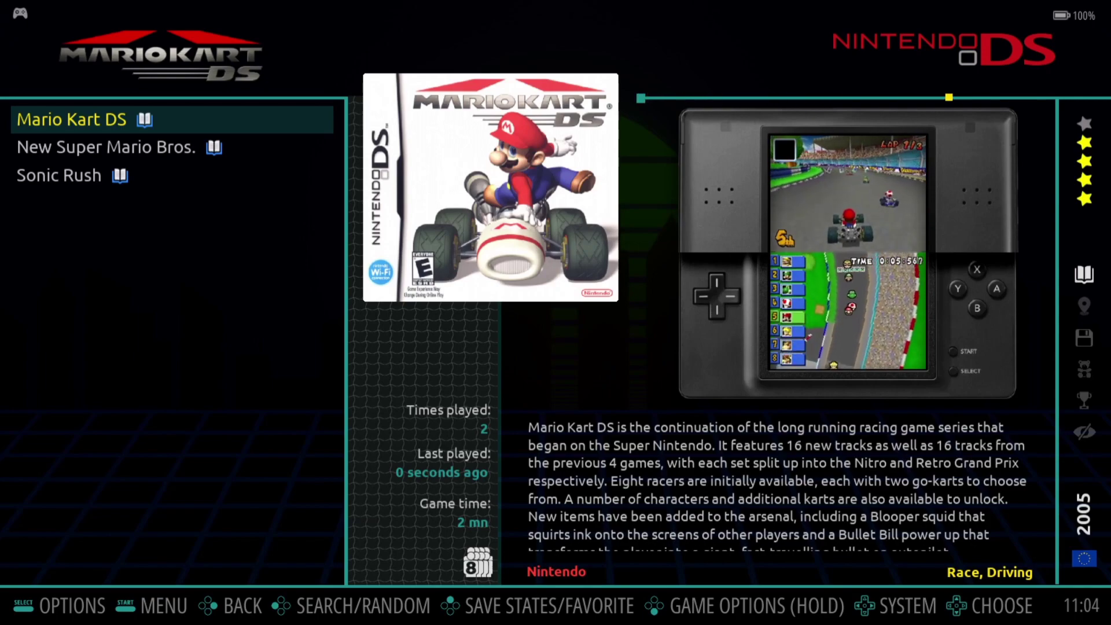
- Set the internal resolution to X5 (1280X960) in the Nintendo DS advanced system options and return to the game list
key("space")
key("Up")
key("Up")
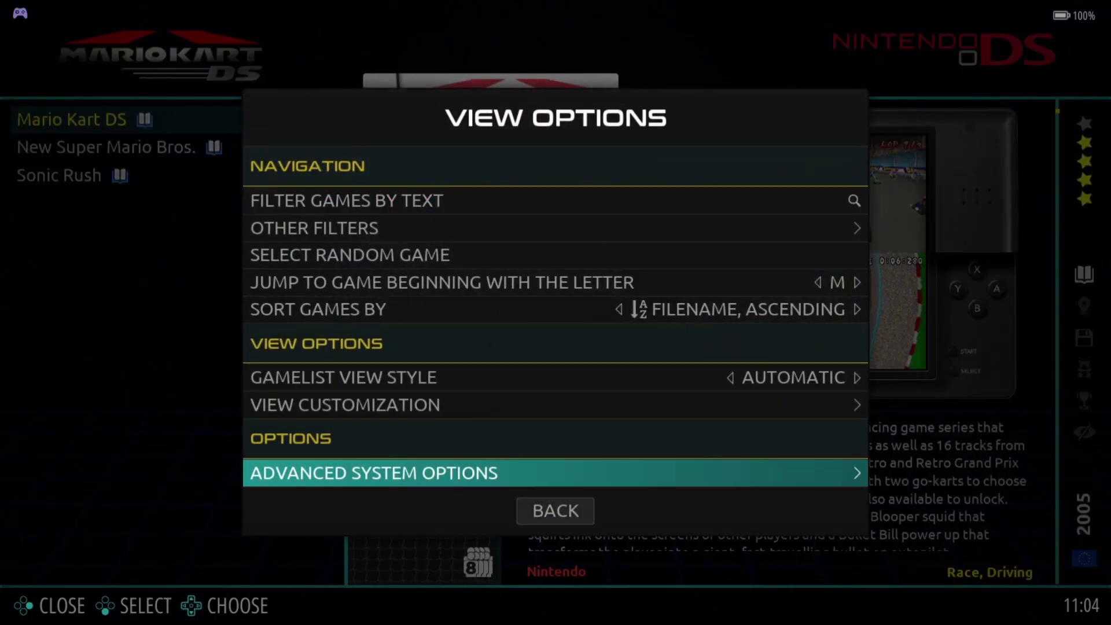
key("Return")
key("Down")
key("Down")
key("Down")
key("Down")
key("Down")
key("Down")
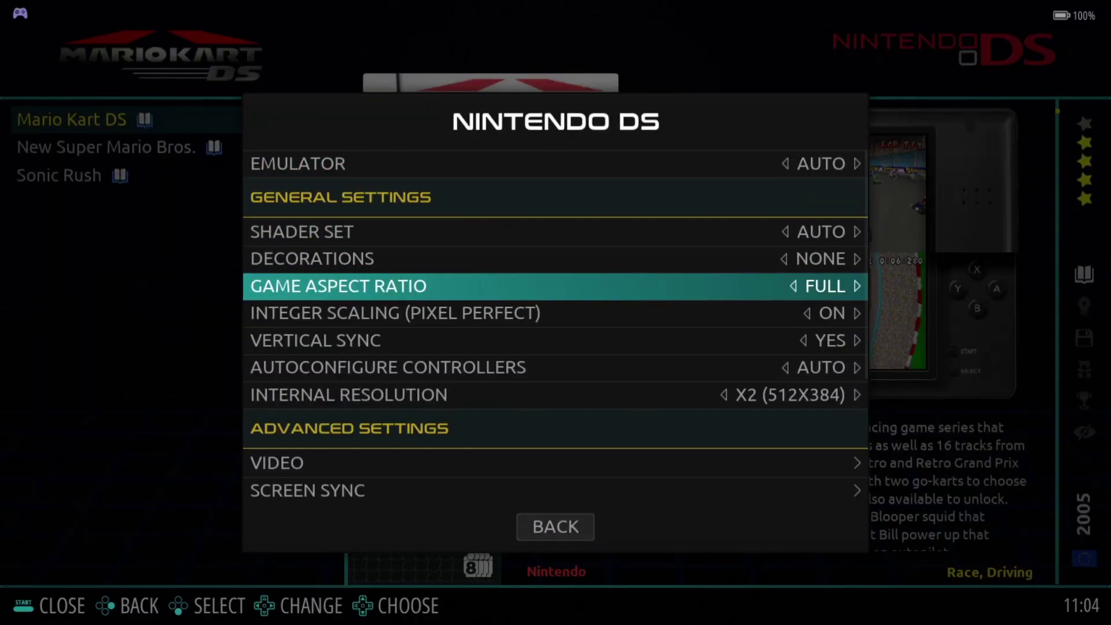
key("Down")
key("Return")
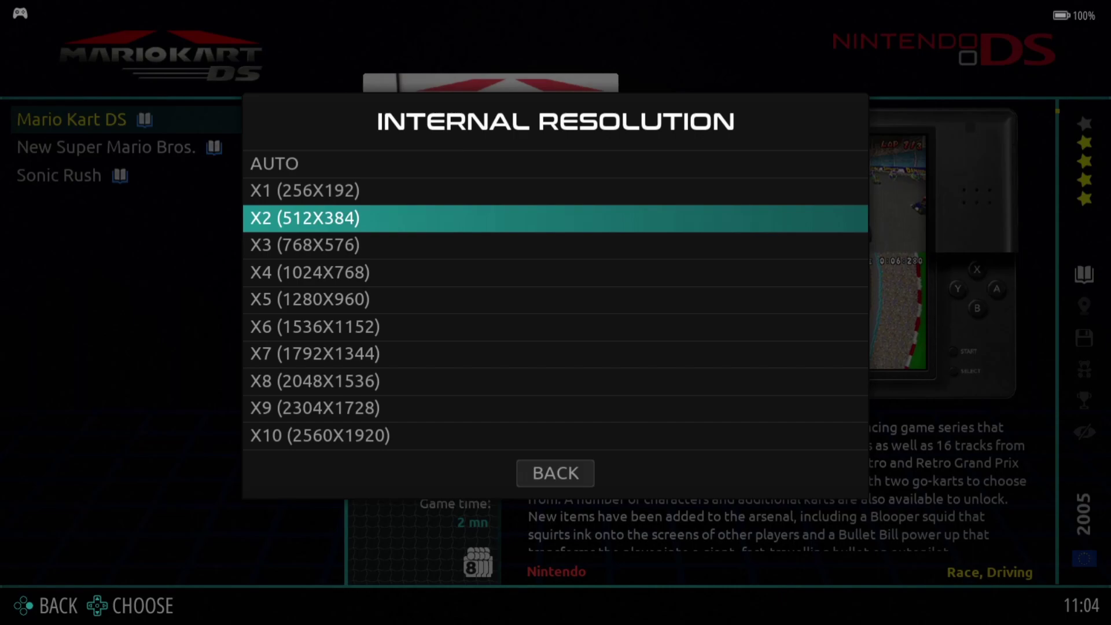
key("Down")
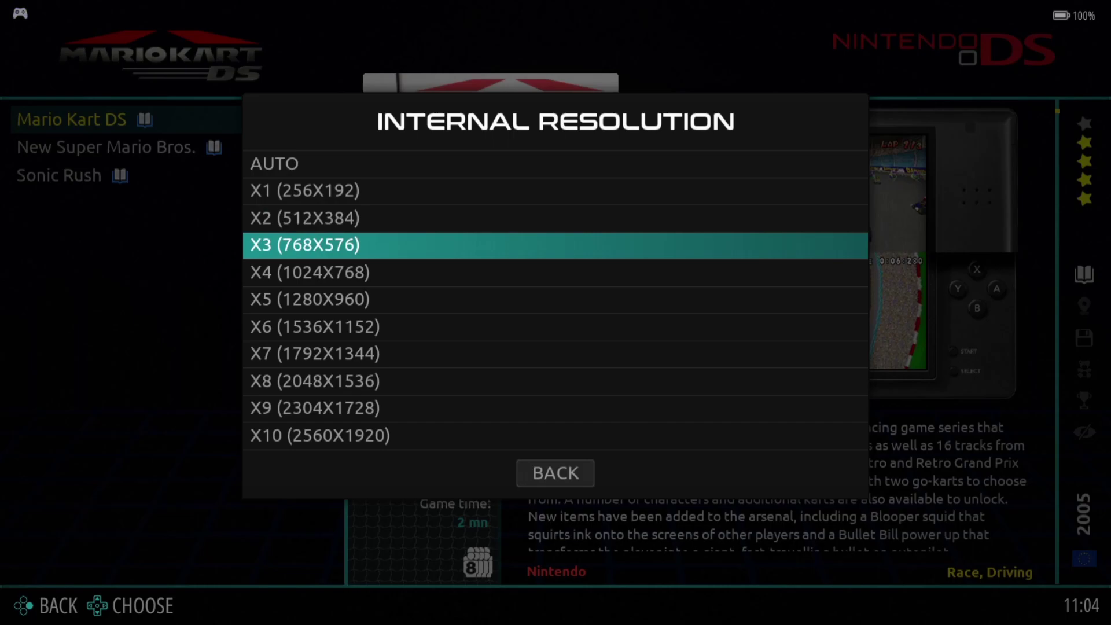
key("Down")
key("Down")
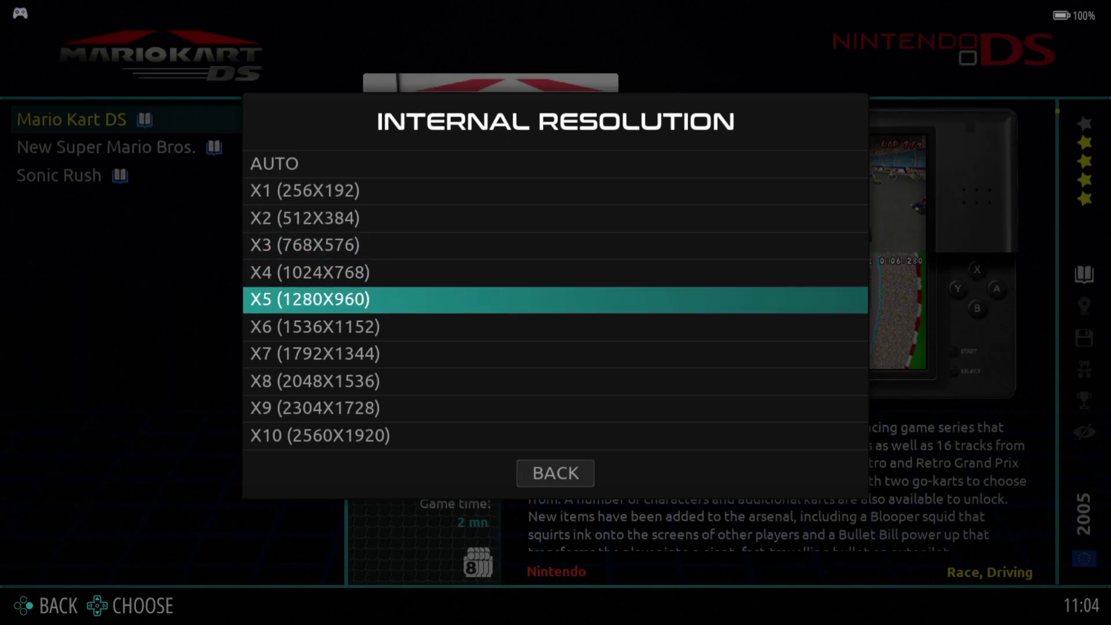
key("Return")
key("Escape")
key("Escape")
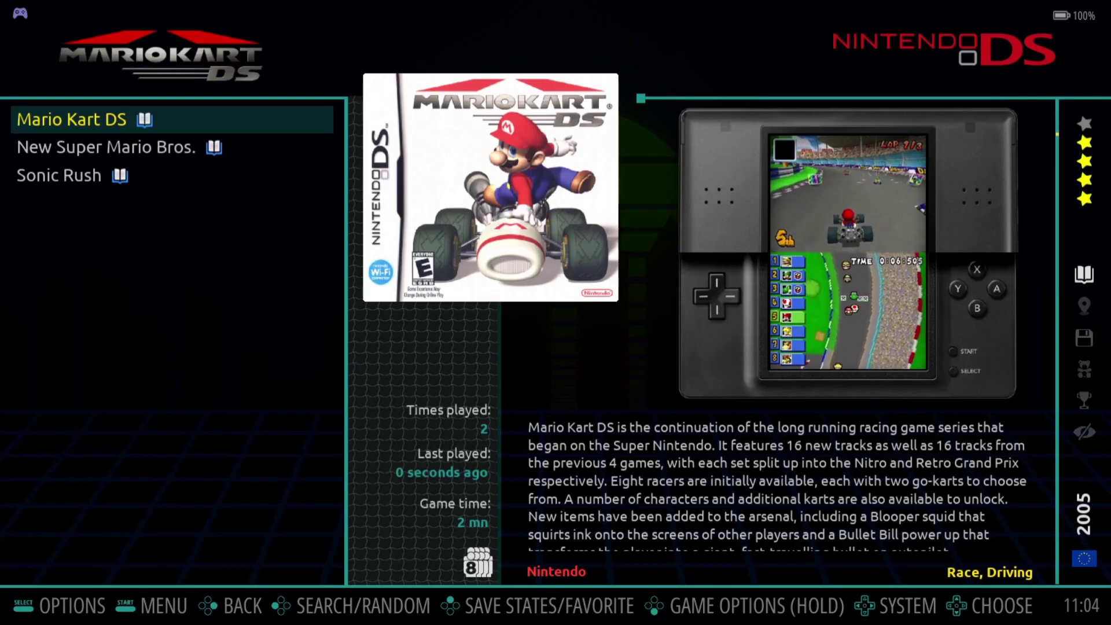
- Test Mario Kart DS by starting a Mushroom Cup race as Mario with the first kart, and quit back to the game list
key("Return")
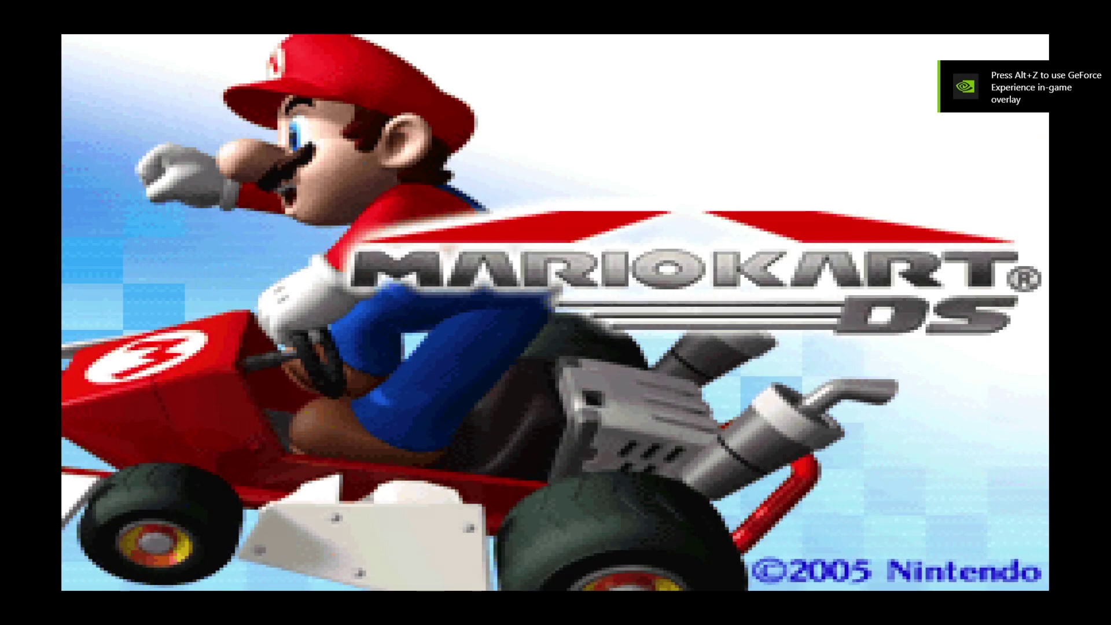
key("Return")
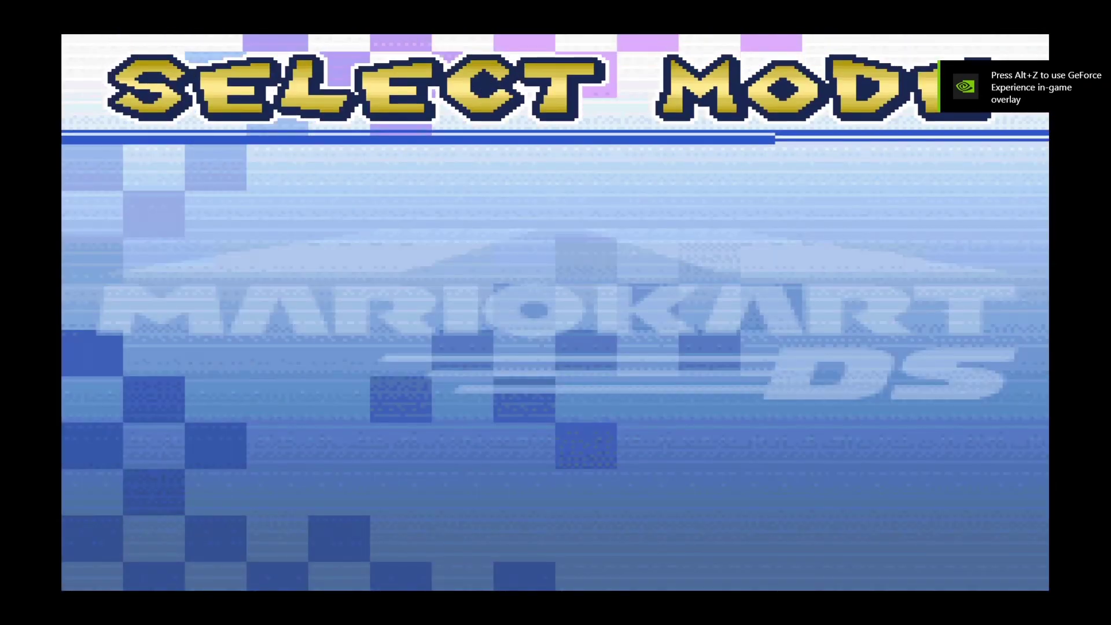
key("Return")
key("Down")
key("Down")
key("Return")
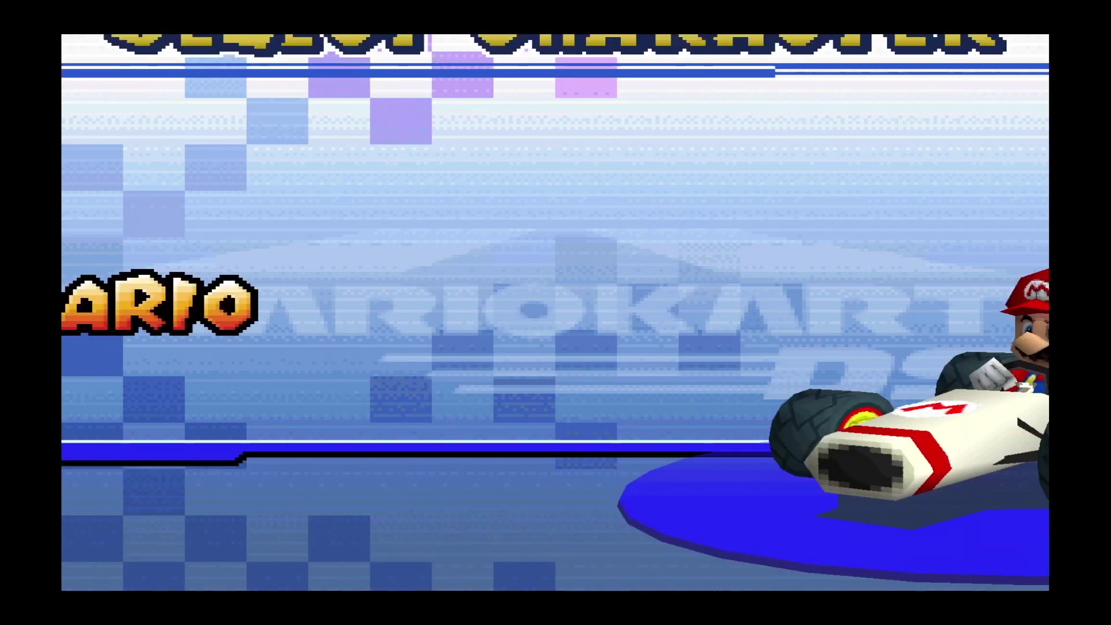
key("Return")
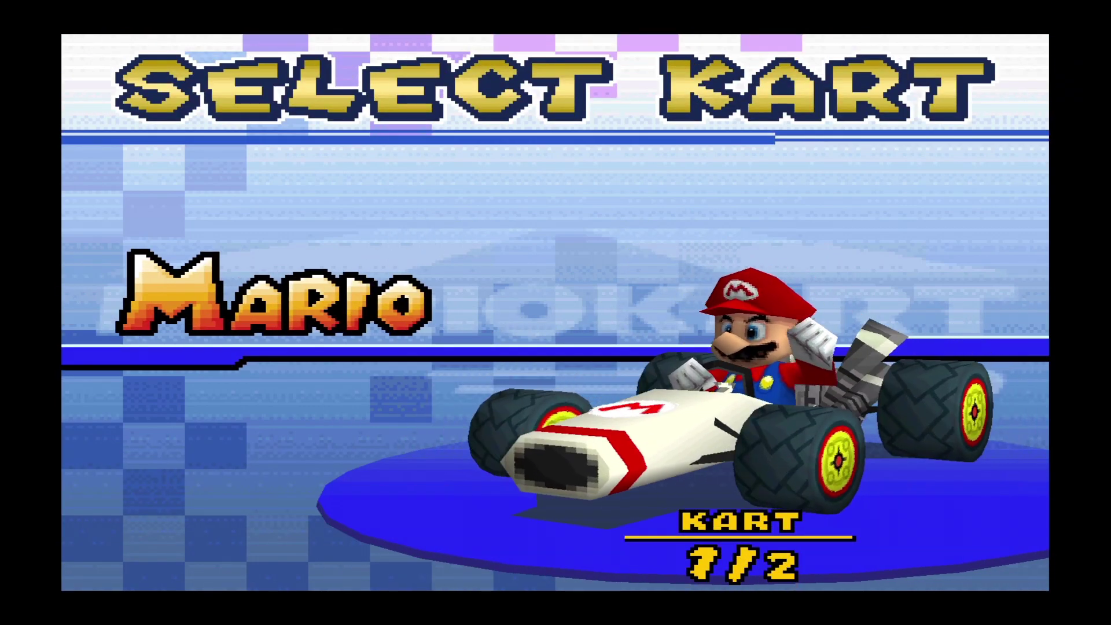
key("Return")
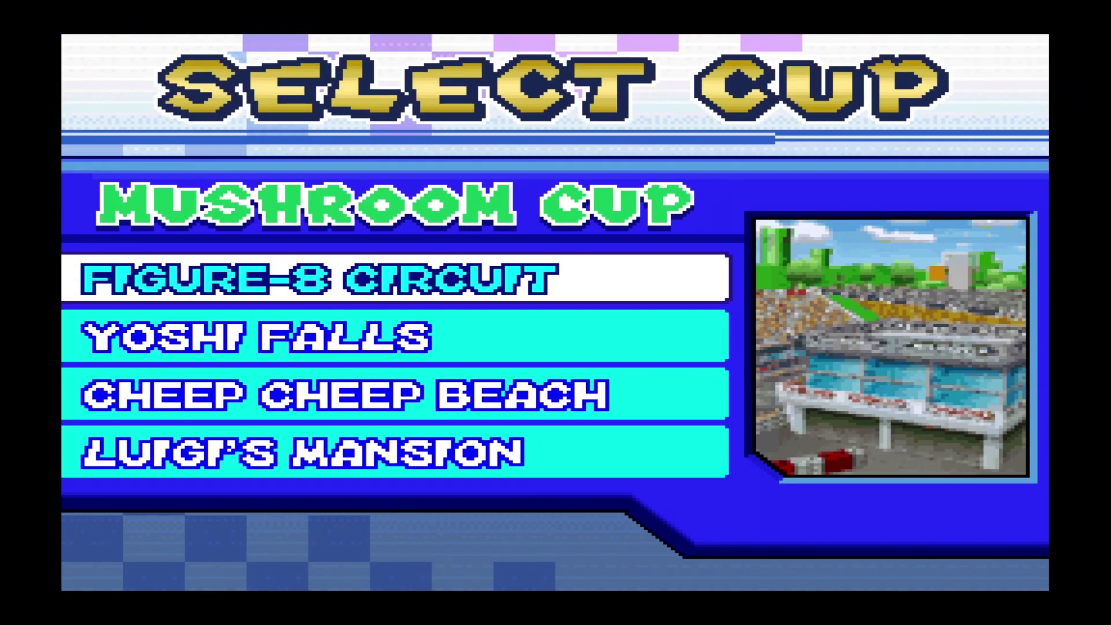
key("Return")
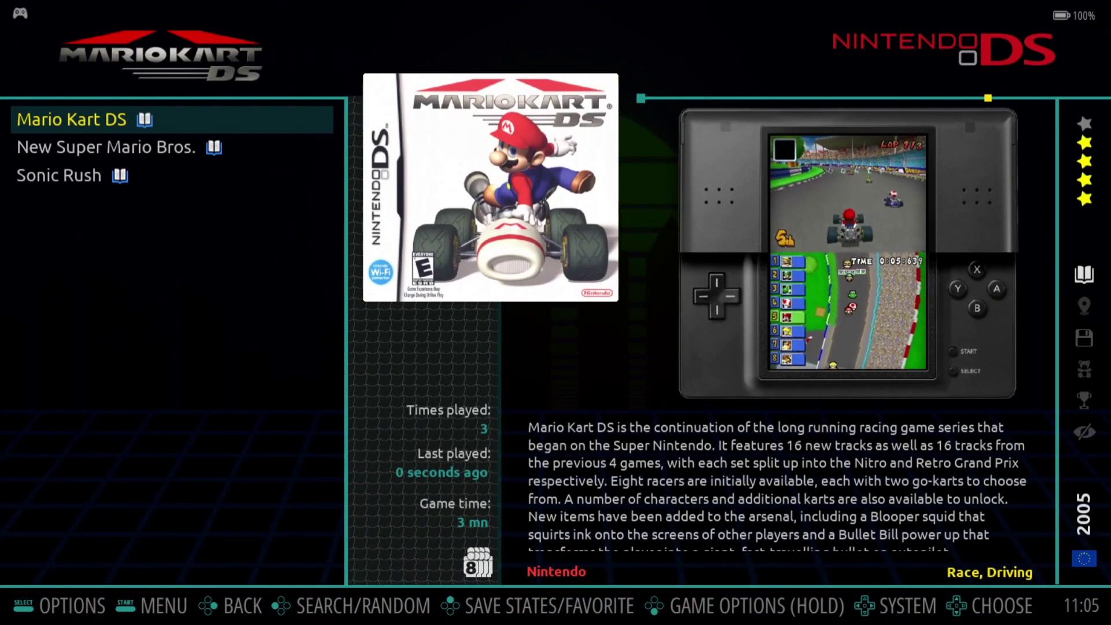
- Look through the internal resolution choices in the Nintendo DS advanced system options and return to the game list
key("shift")
key("Up")
key("Up")
key("Return")
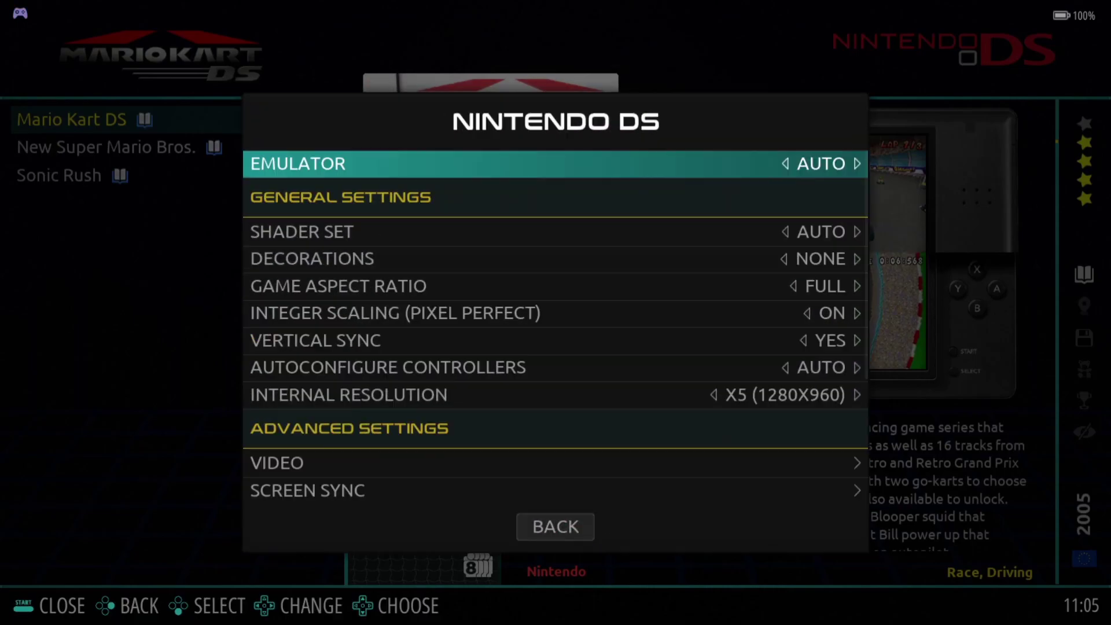
key("Down")
key("Down")
key("Down")
key("Down")
key("Down")
key("Down")
key("Down")
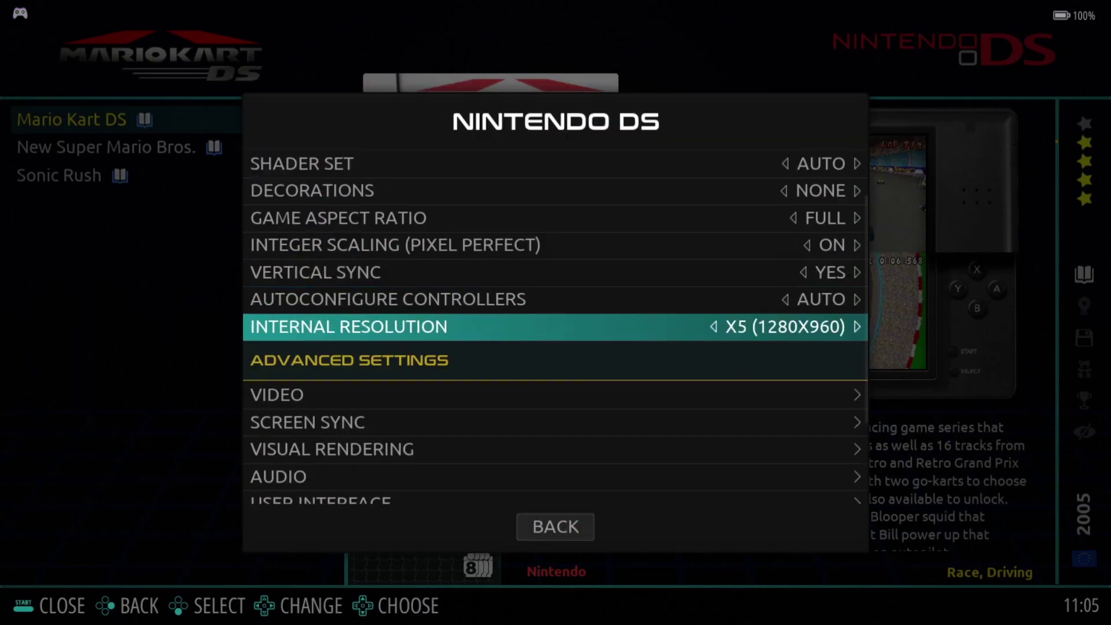
key("Return")
key("Up")
key("Up")
key("Up")
key("Down")
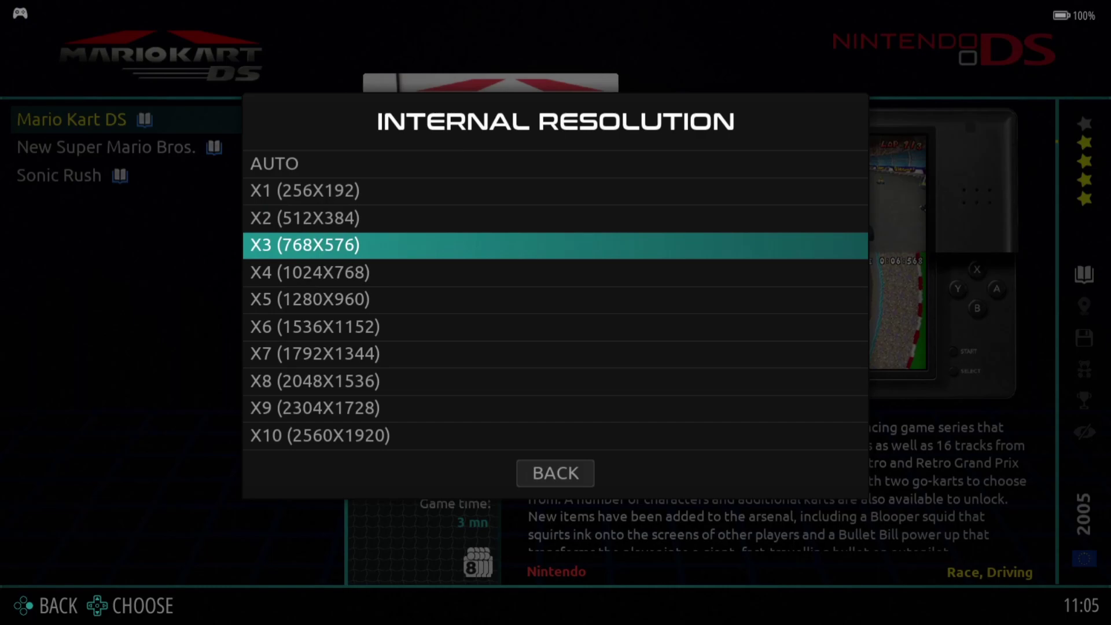
key("Return")
key("Escape")
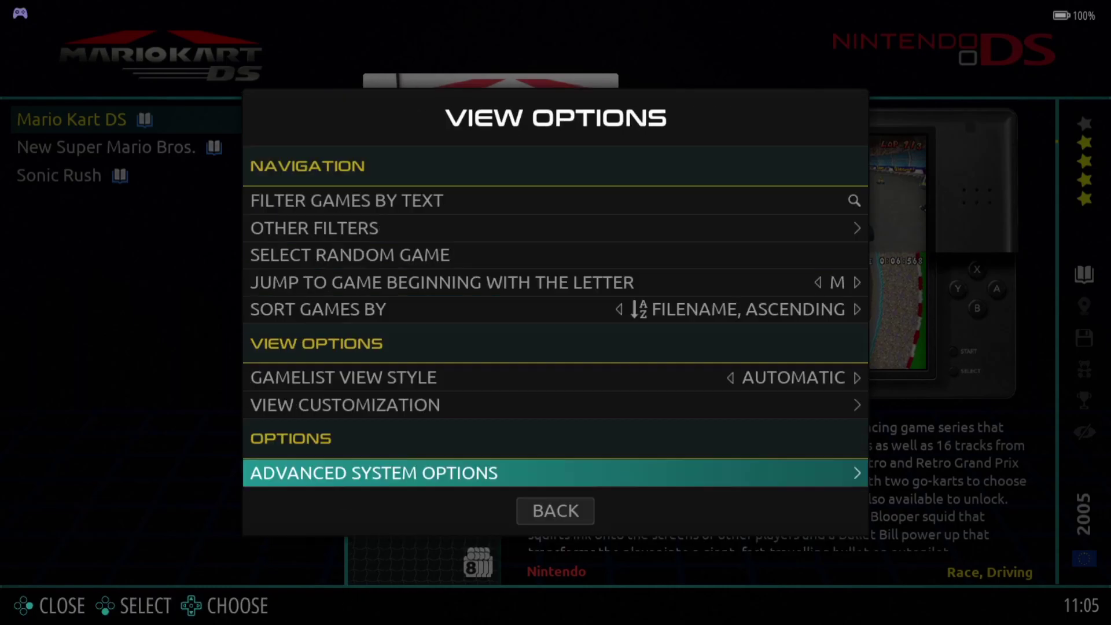
key("Escape")
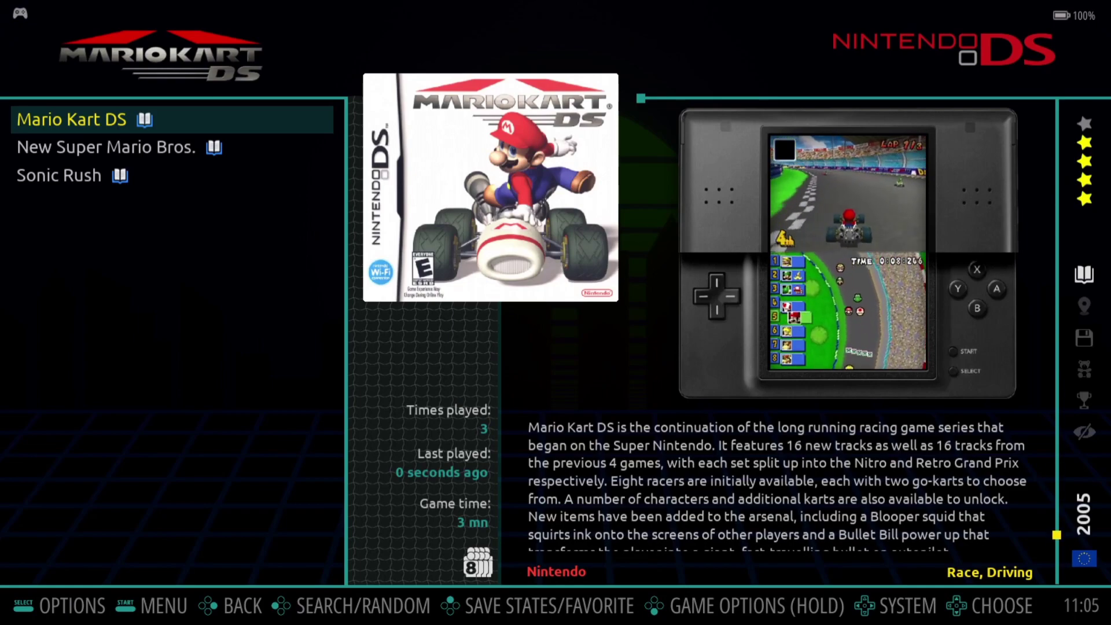
- Select Sonic Rush and set Decorations to Auto in the Nintendo DS advanced system options
key("Down")
key("Down")
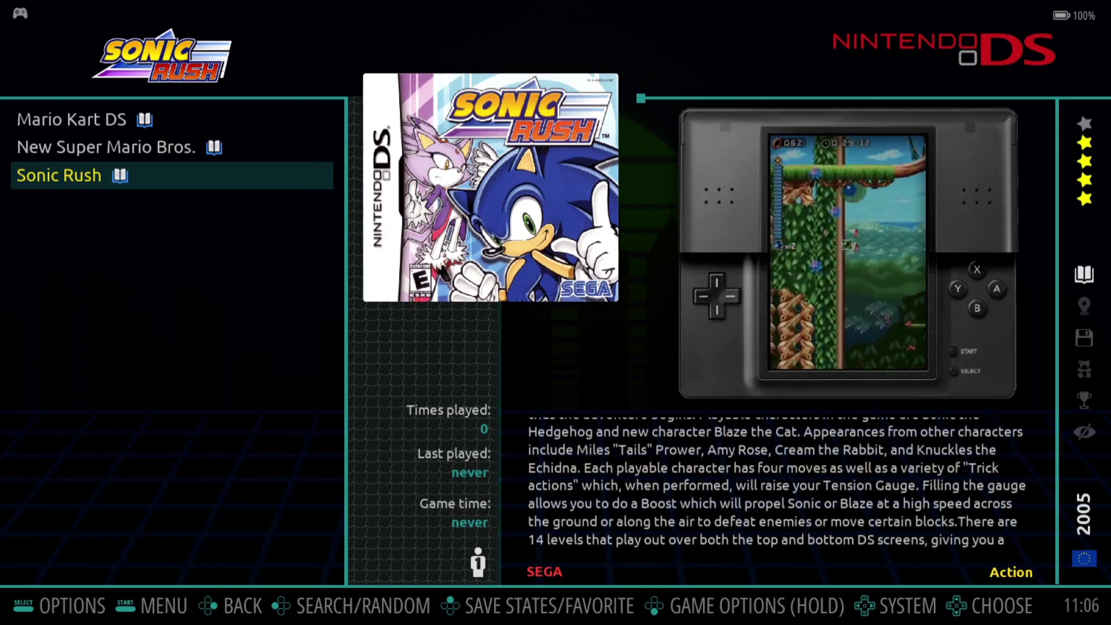
key("F1")
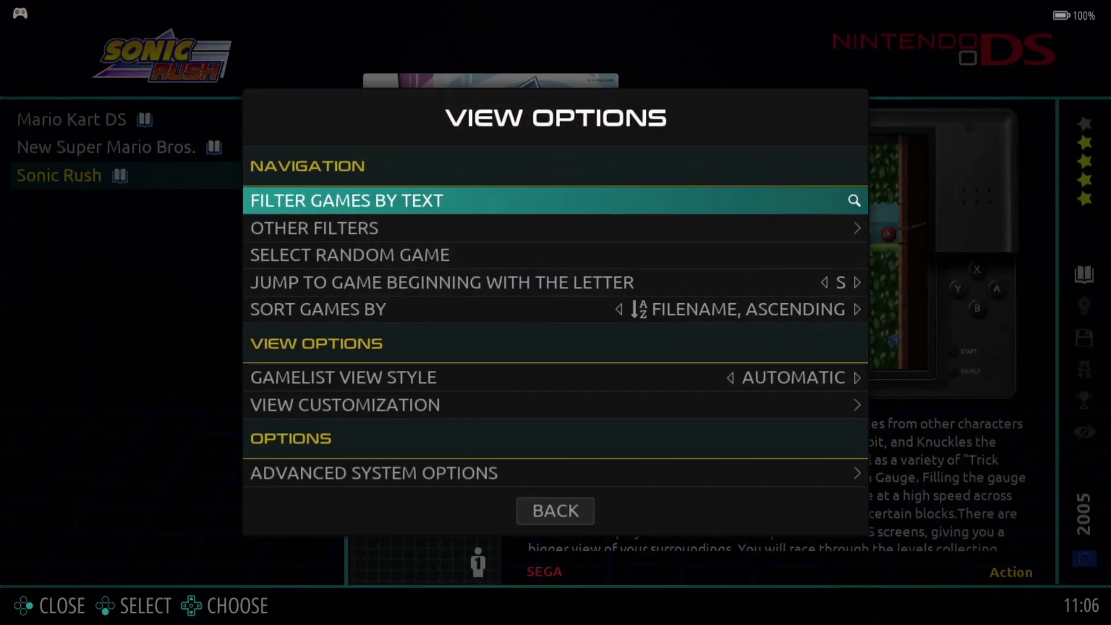
key("Down")
key("Down")
key("Down")
key("Down")
key("Down")
key("Down")
key("Down")
key("Down")
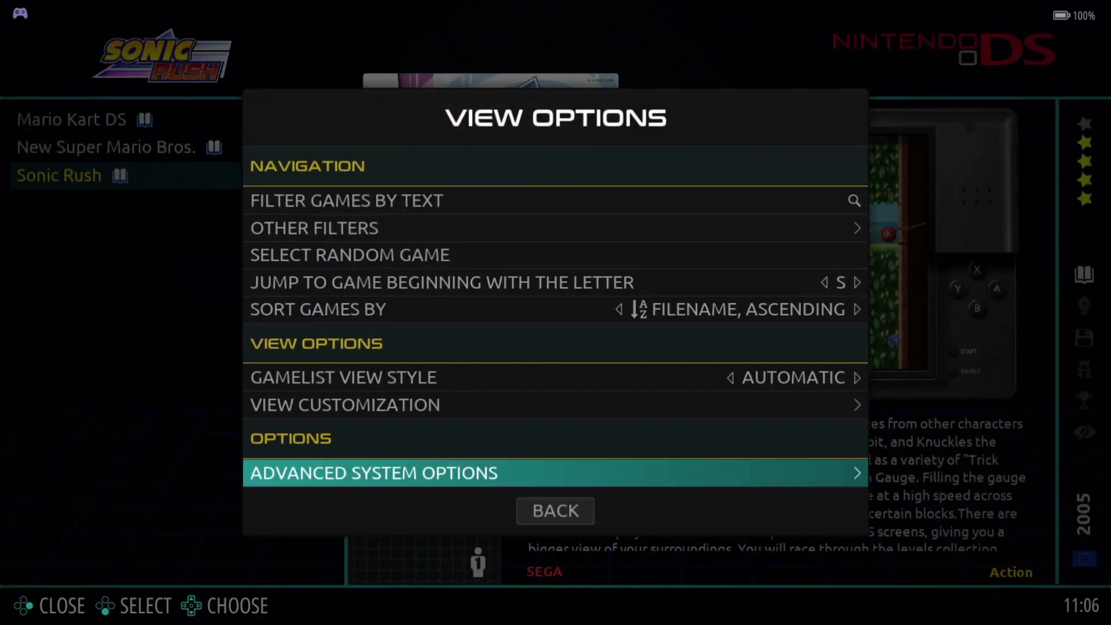
key("Up")
key("Return")
key("Down")
key("Down")
key("Left")
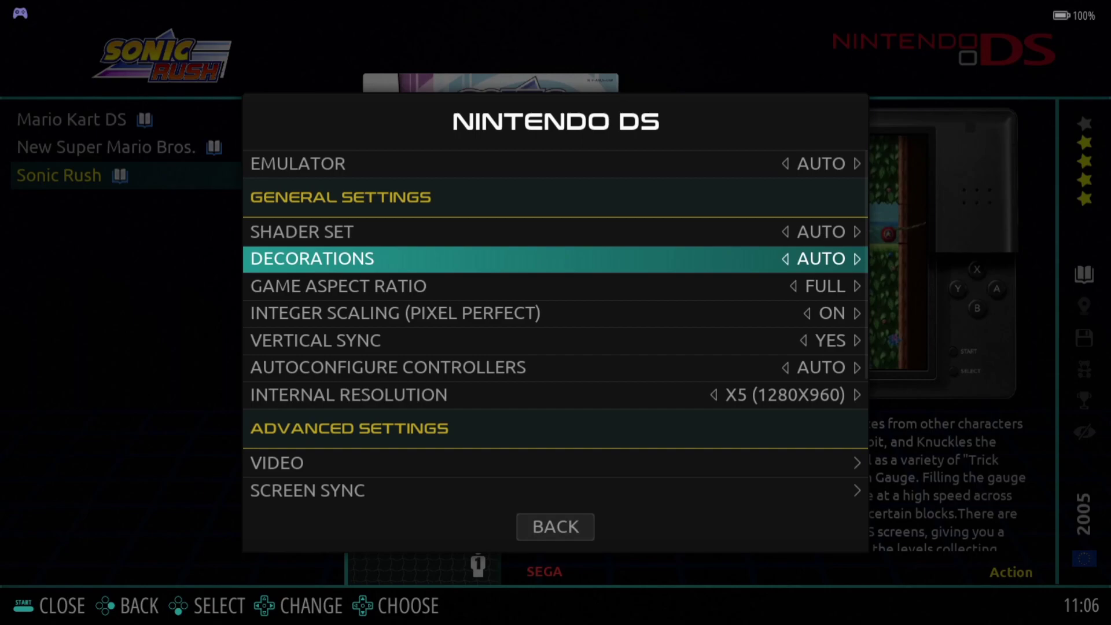
- Set Game Aspect Ratio, Integer Scaling and Vertical Sync to Auto for Nintendo DS
key("Down")
key("Right")
key("Right")
key("Right")
key("Right")
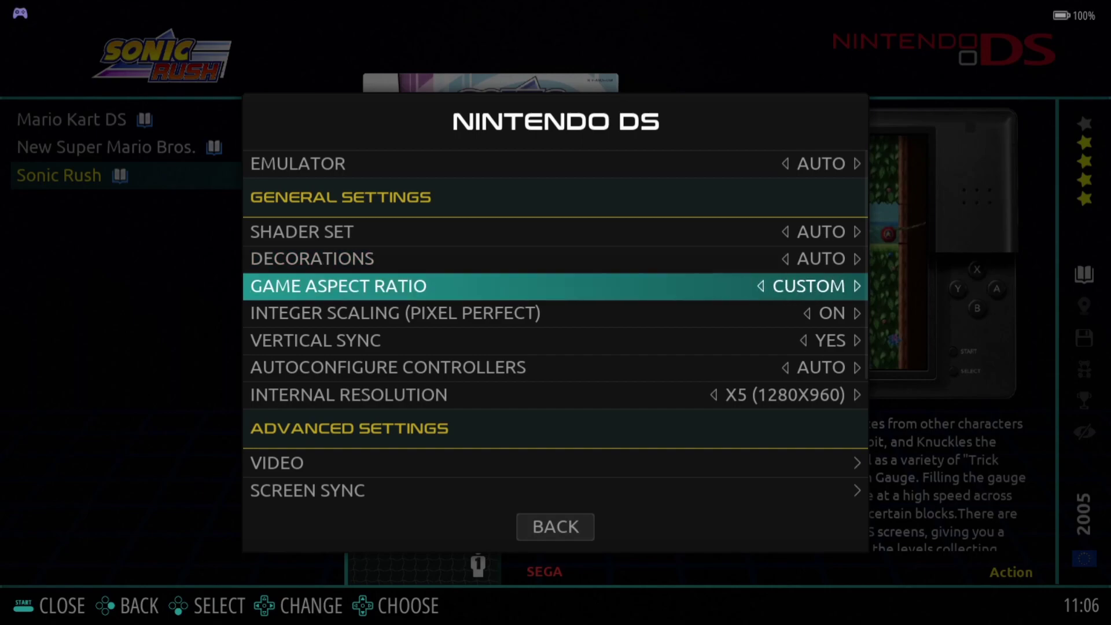
key("Down")
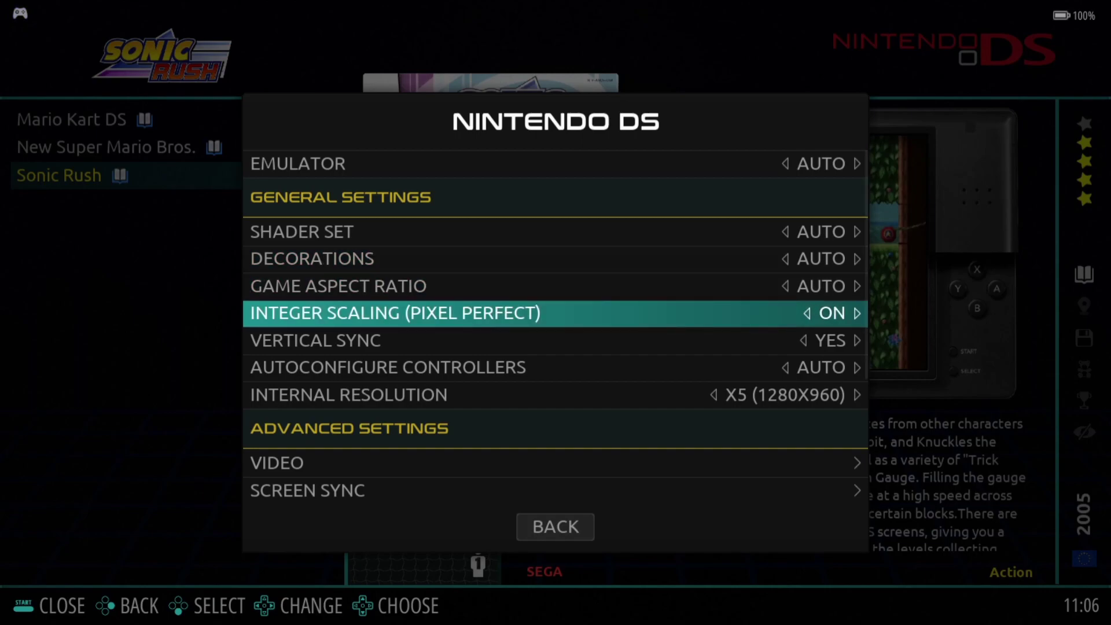
key("Left")
key("Down")
key("Left")
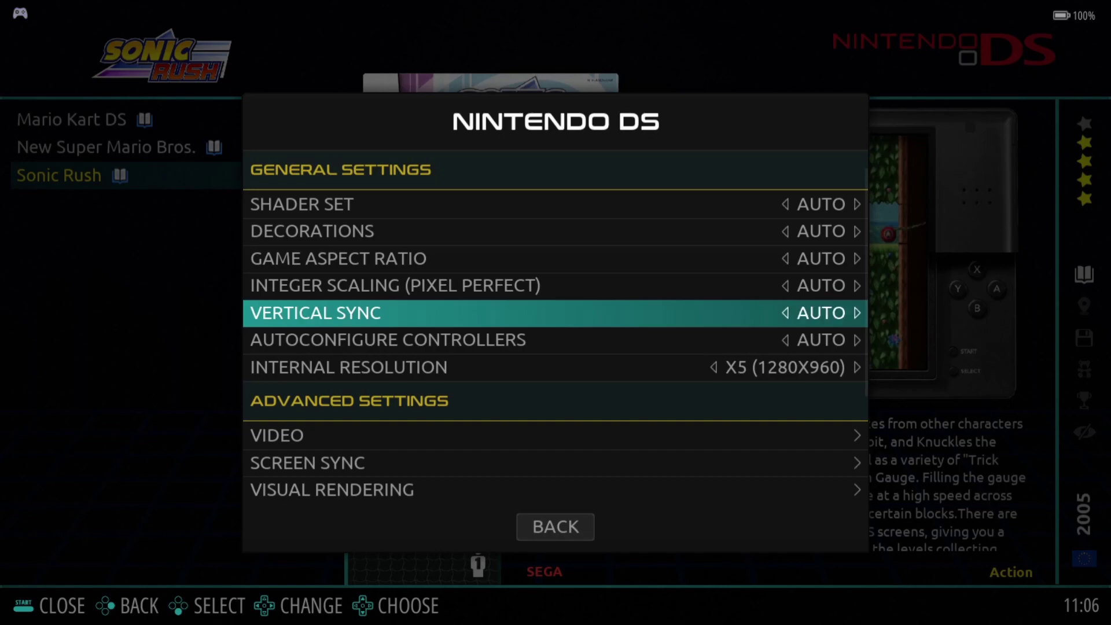
- Set the Nintendo DS internal resolution to Auto
key("Down")
key("Down")
key("Left")
key("Left")
key("Left")
key("Left")
key("Left")
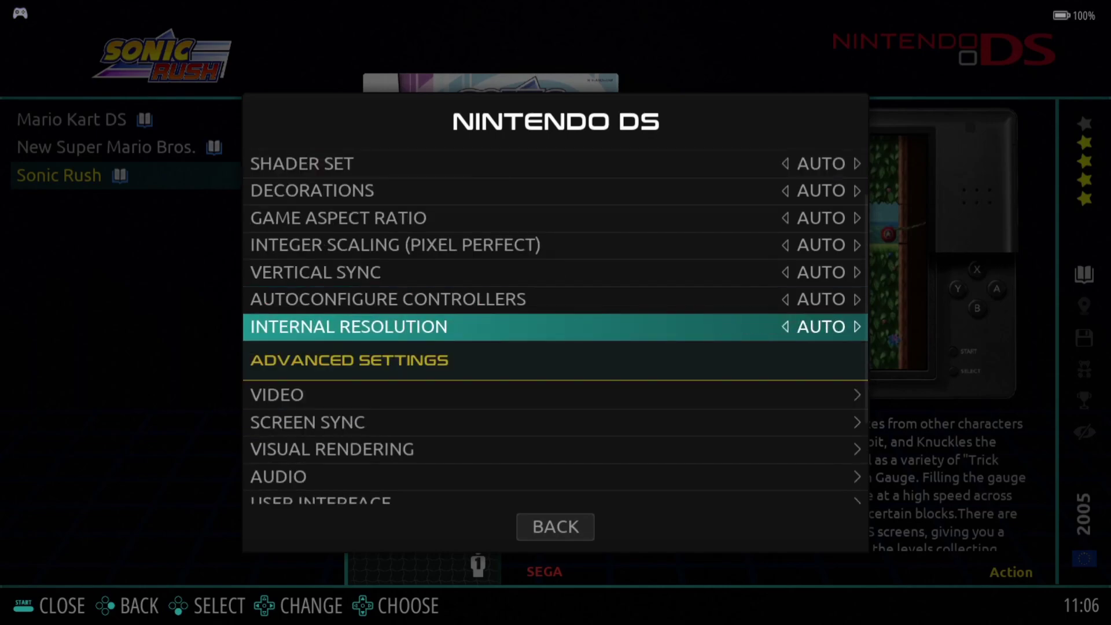
- Set Screen Layout Positioning to Auto in the Nintendo DS video settings and leave them
key("Down")
key("Down")
key("Up")
key("Return")
key("Down")
key("Down")
key("Down")
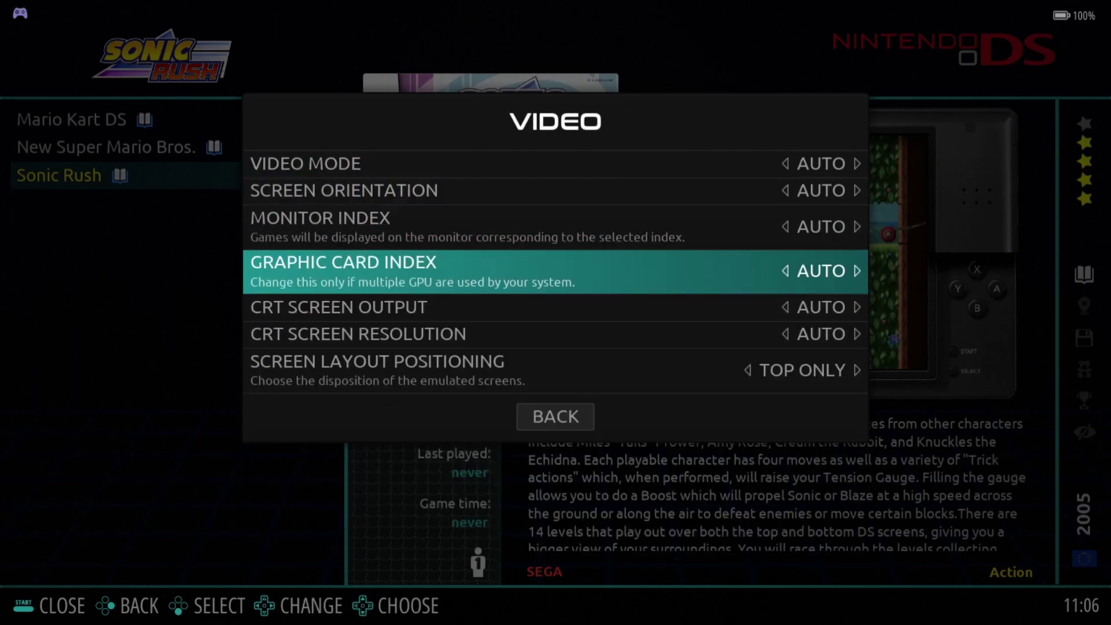
key("Down")
key("Down")
key("Down")
key("Left")
key("Left")
key("Left")
key("Left")
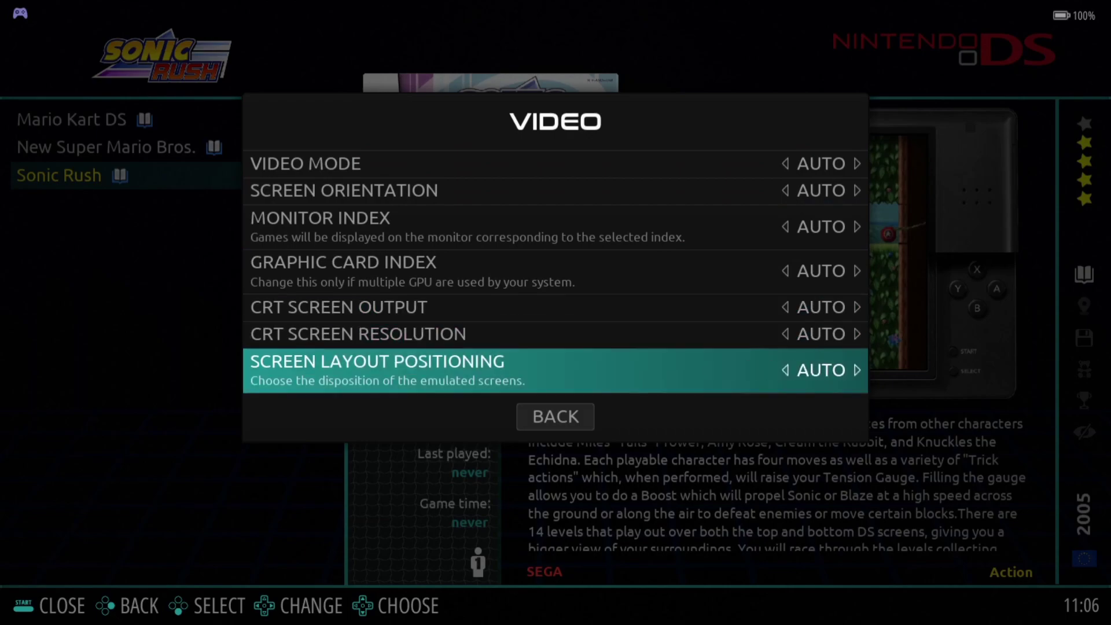
key("Escape")
- Set Smooth Games (Bilinear Filtering) and Anti Aliasing to Auto in the Nintendo DS visual rendering settings
key("Down")
key("Return")
key("Escape")
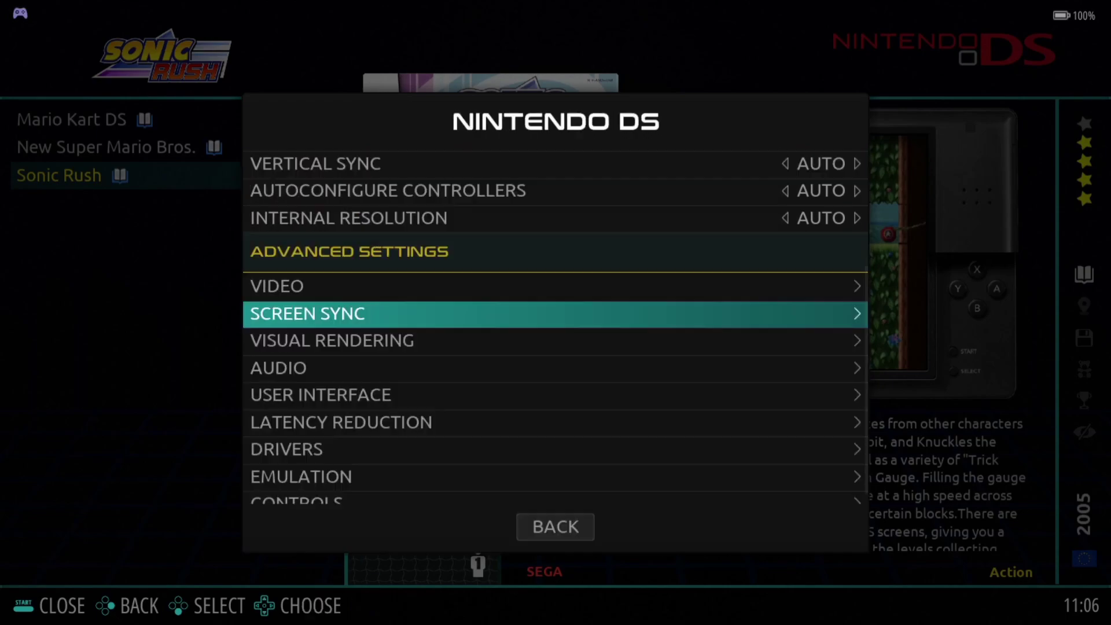
key("Down")
key("Return")
key("Down")
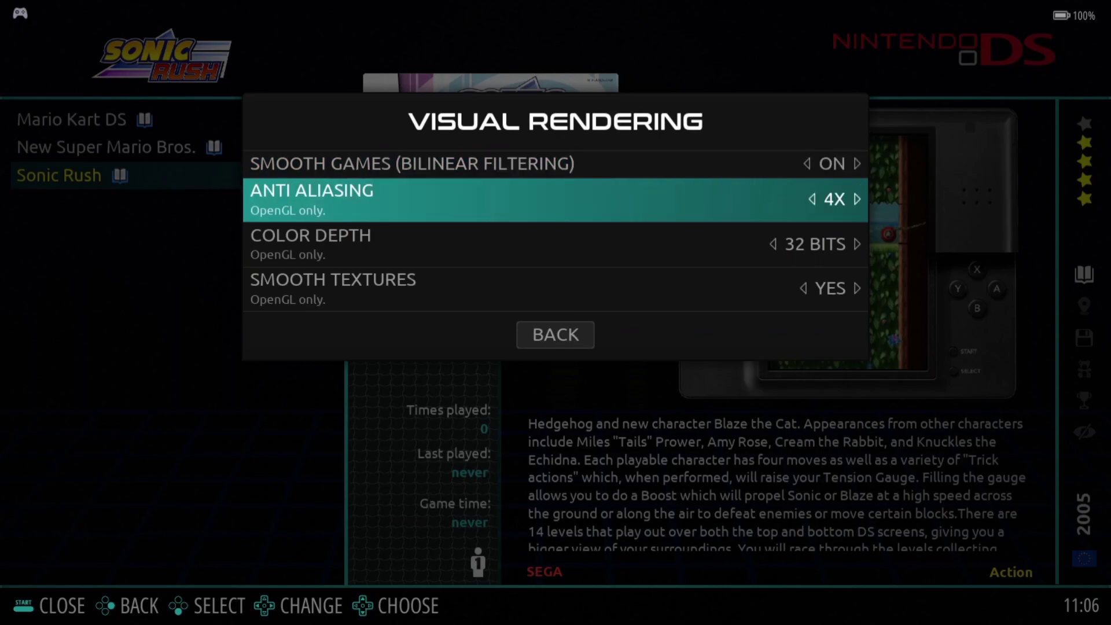
key("Up")
key("Left")
key("Down")
key("Left")
key("Left")
key("Left")
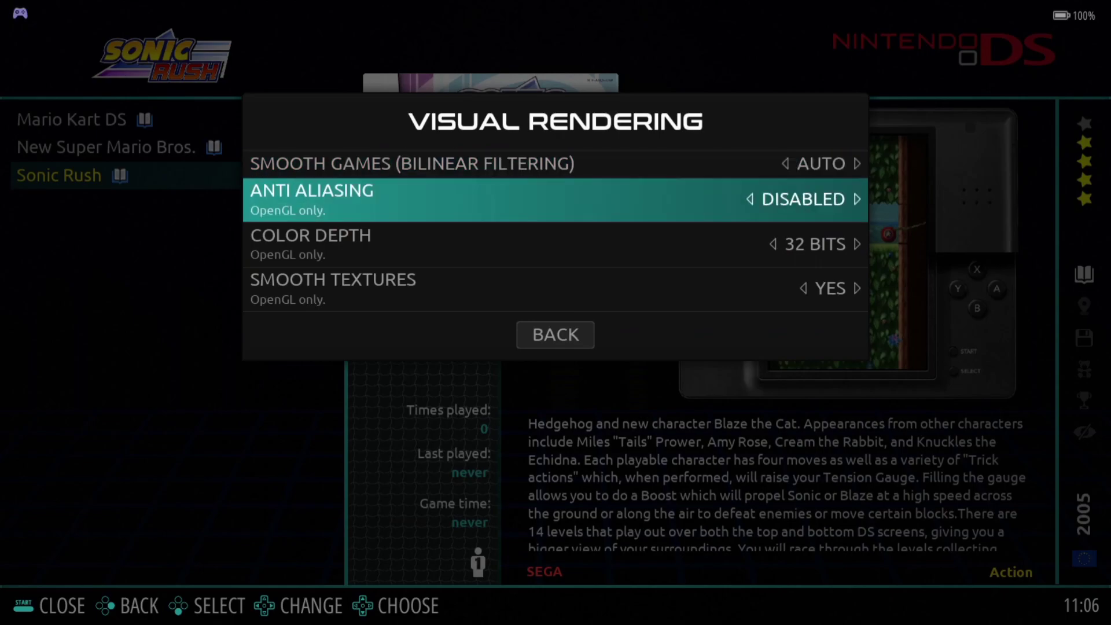
key("Left")
- Set Color Depth and Smooth Textures to Auto and leave the visual rendering settings
key("Down")
key("Left")
key("Left")
key("Down")
key("Left")
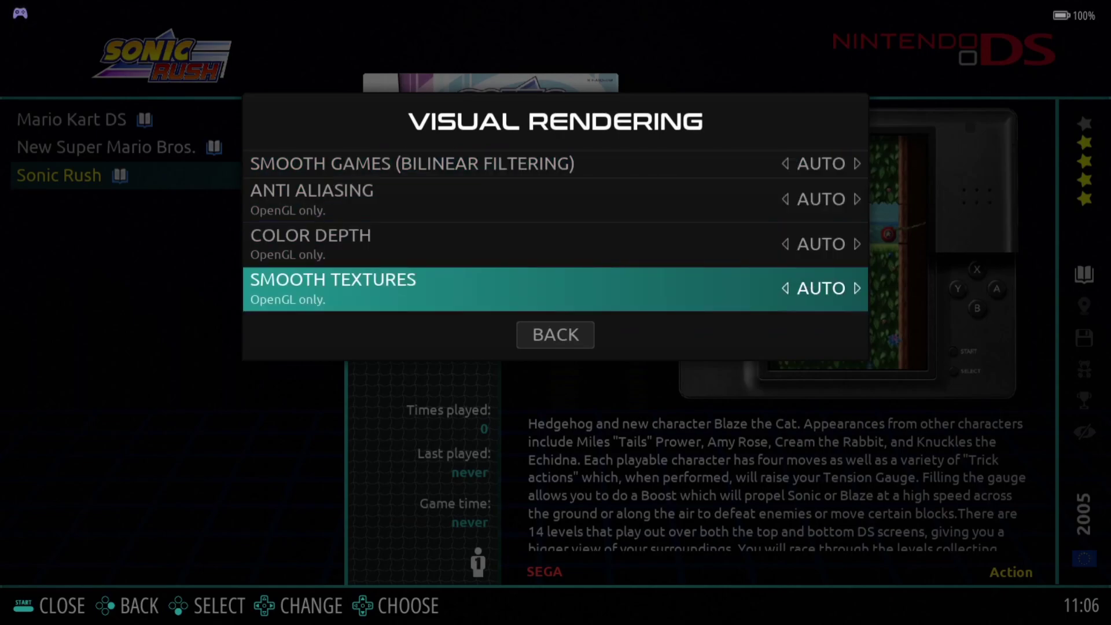
key("Escape")
- Check the Nintendo DS audio, drivers and emulation settings and return to the game list
key("Down")
key("Return")
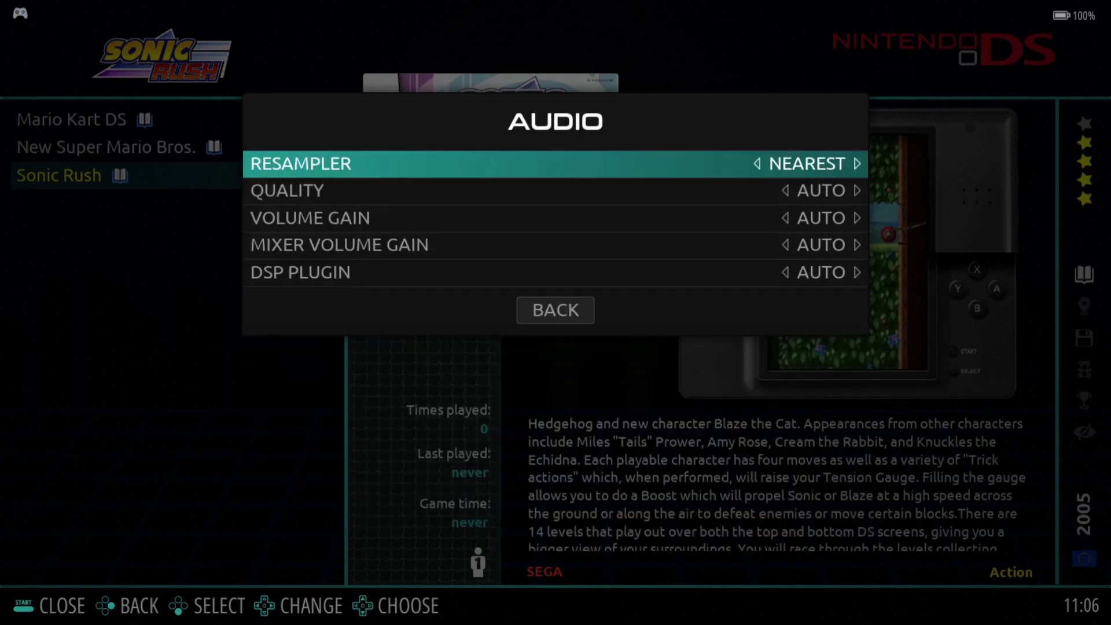
key("Escape")
key("Down")
key("Down")
key("Down")
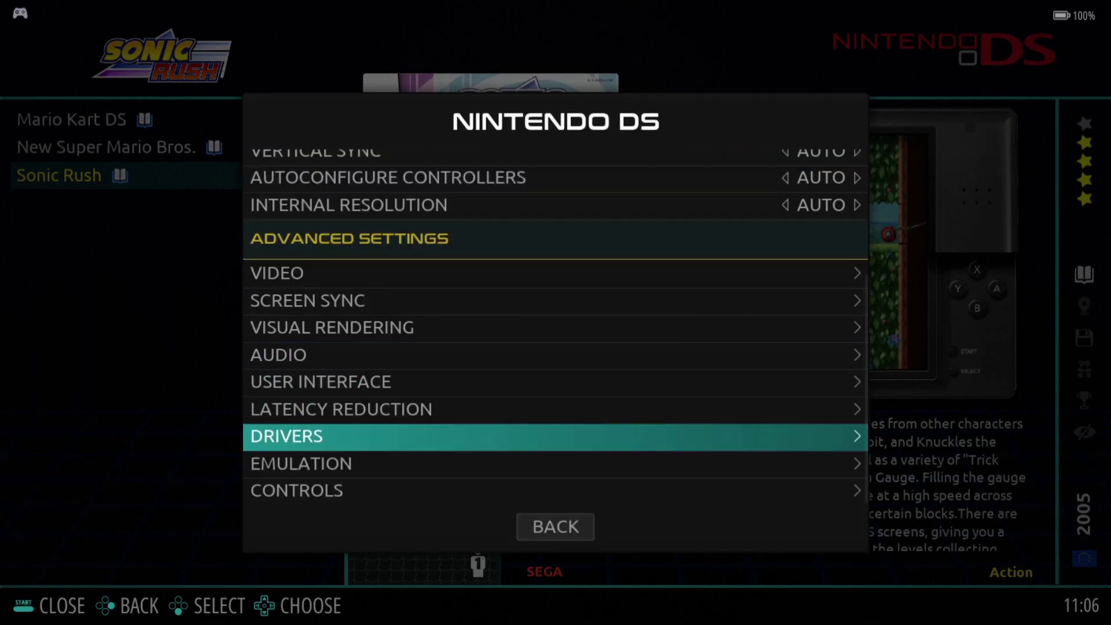
key("Return")
key("Escape")
key("Down")
key("Return")
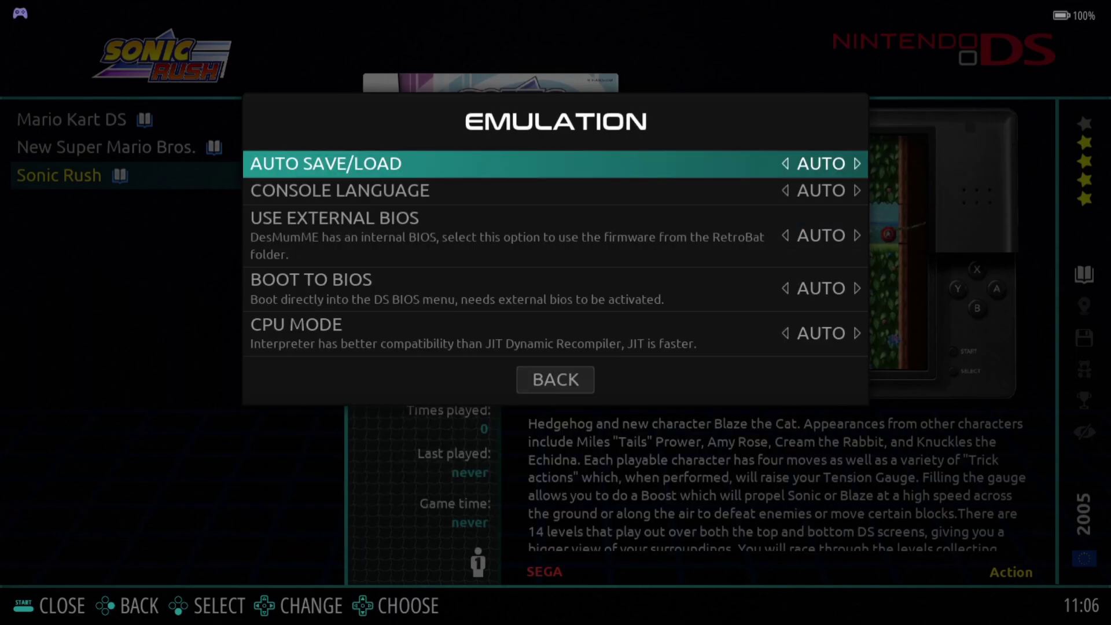
key("Escape")
key("Escape")
- Test Sonic Rush by launching it and entering Gameplay from its menu, and quit back to the game list
key("Return")
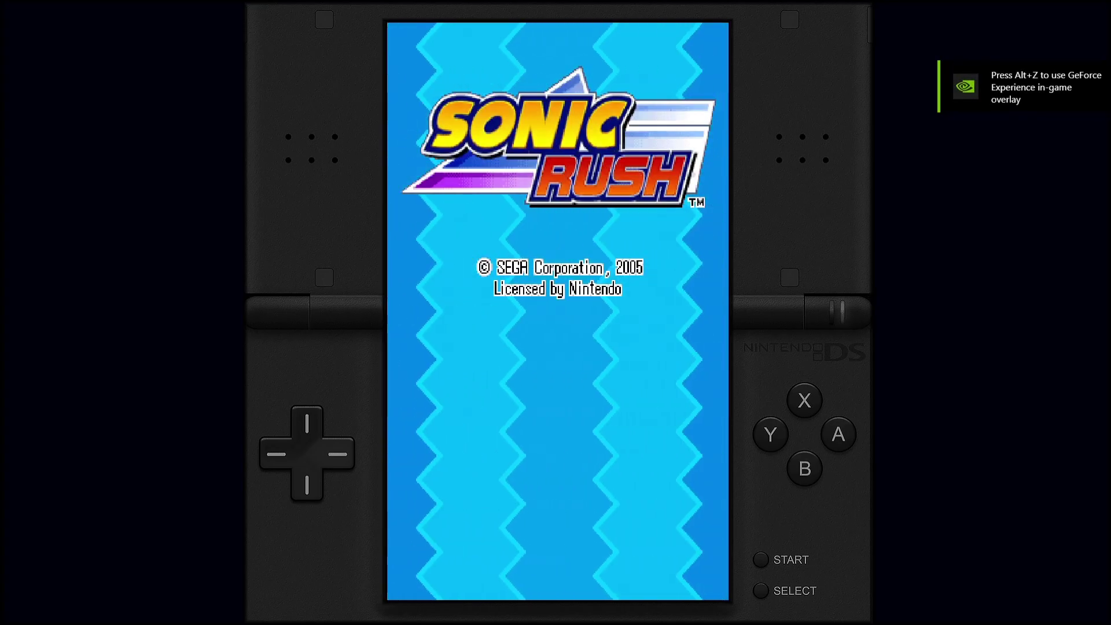
key("Return")
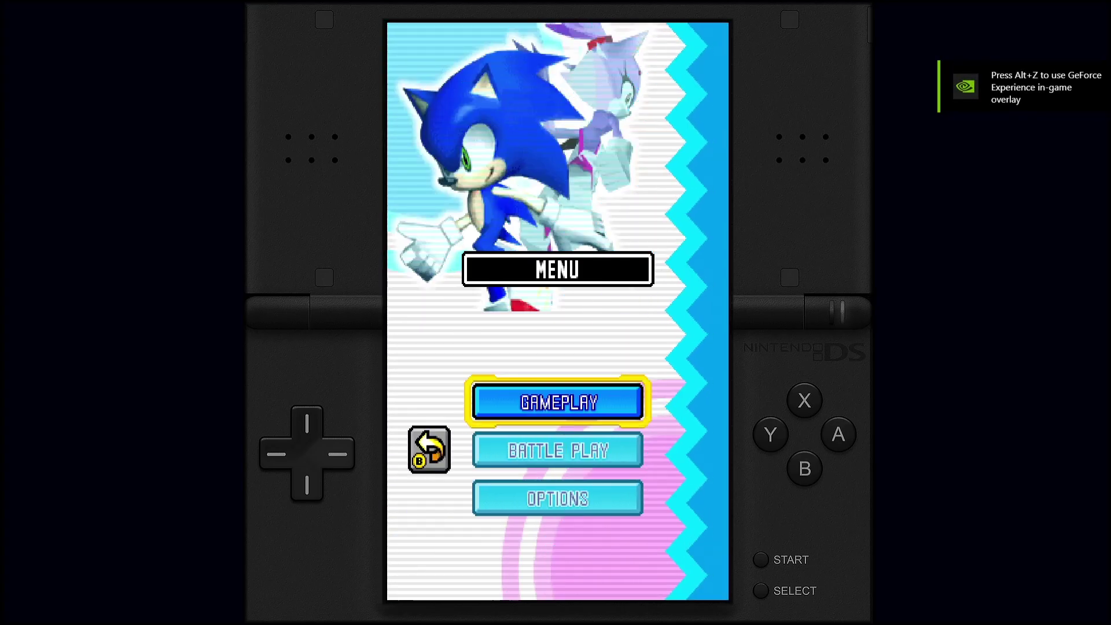
key("x")
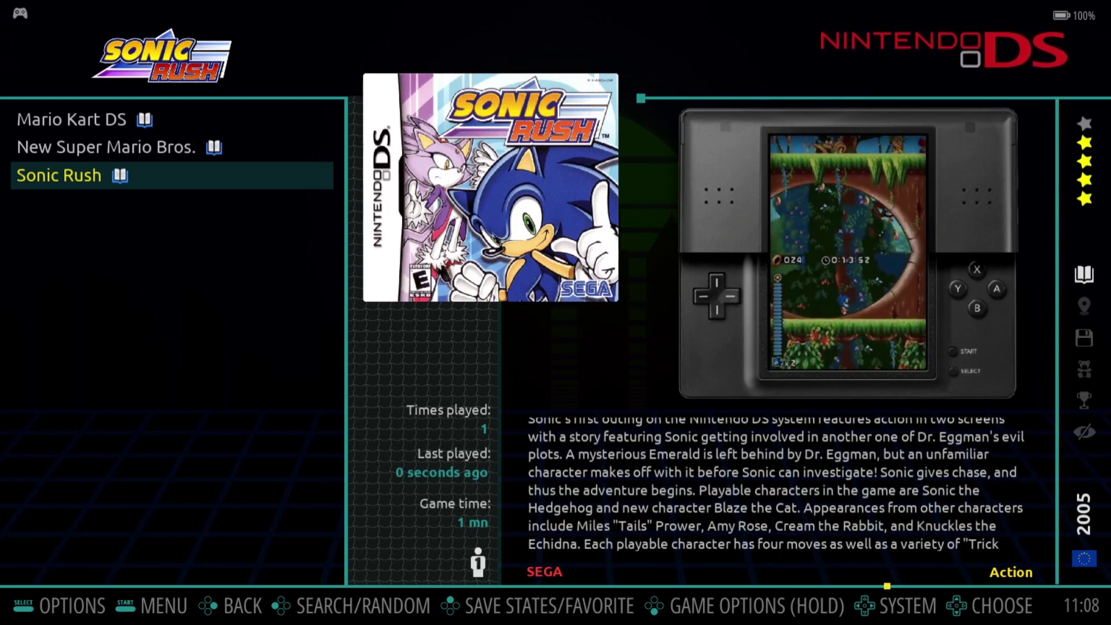
- Open the advanced system options for Nintendo DS from the game list's view options
key("F2")
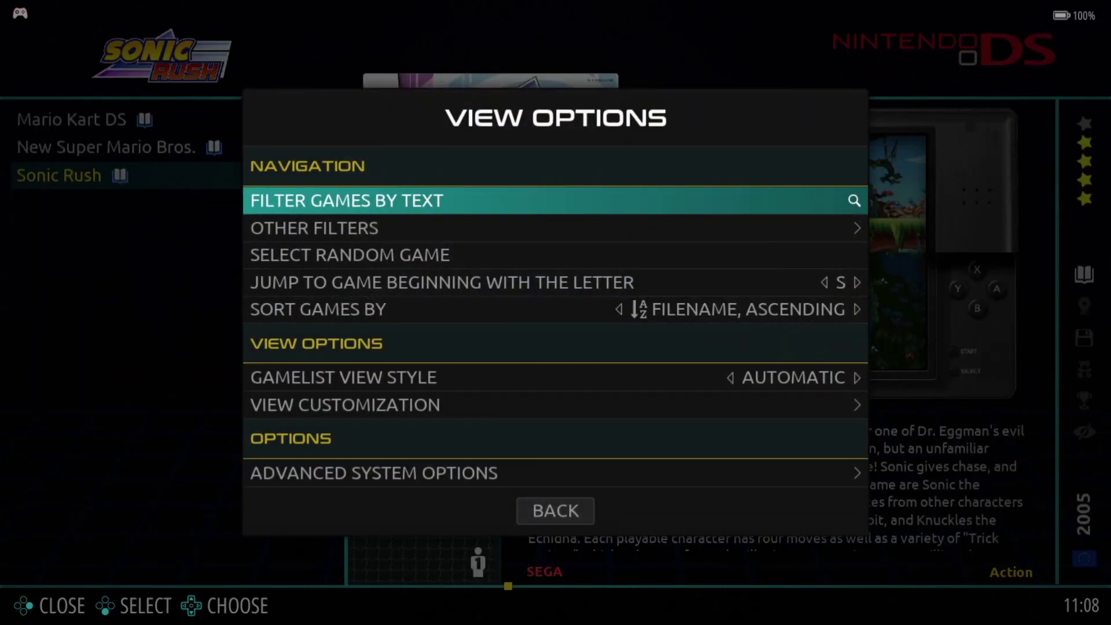
key("Up")
key("Up")
key("Return")
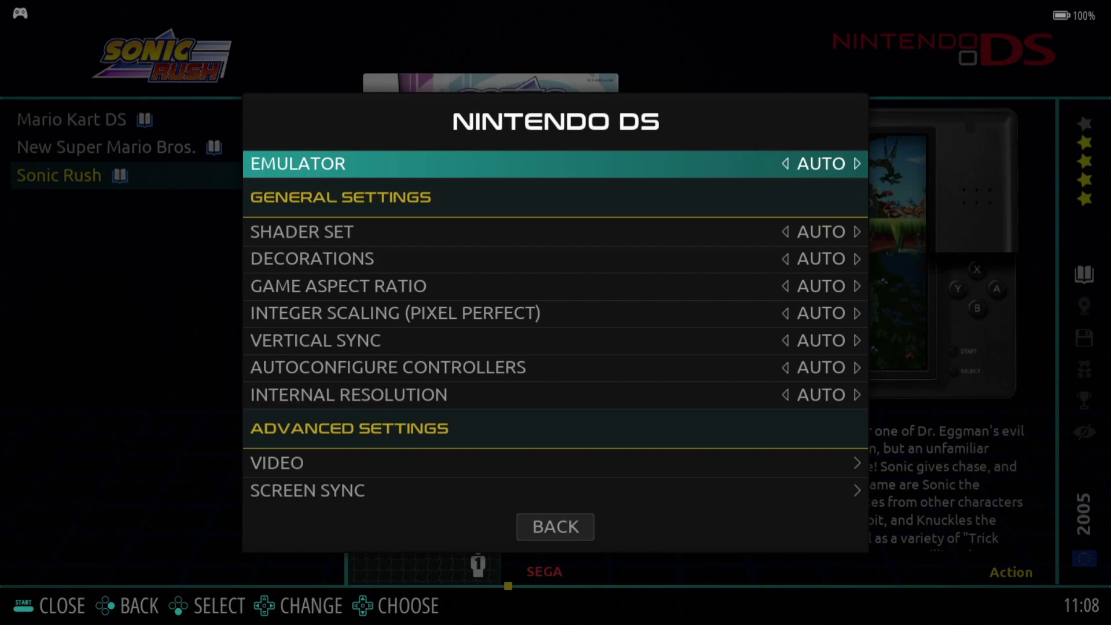
- Review the available Nintendo DS emulator cores, including DeSmuME and melonDS, and keep the emulator on Auto
key("Return")
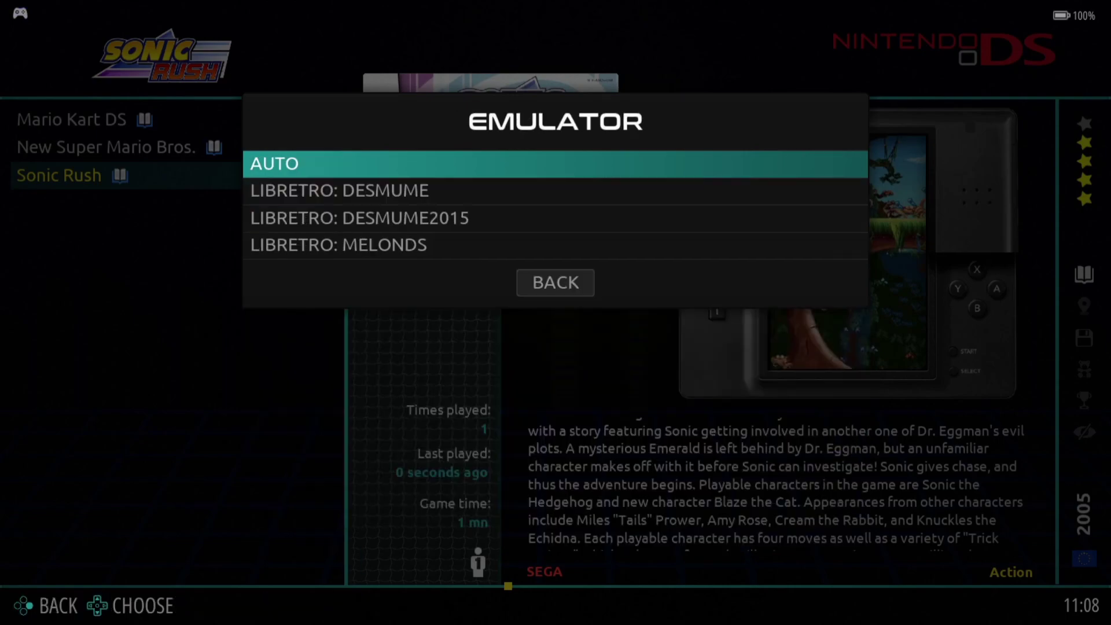
key("Down")
key("Down")
key("Down")
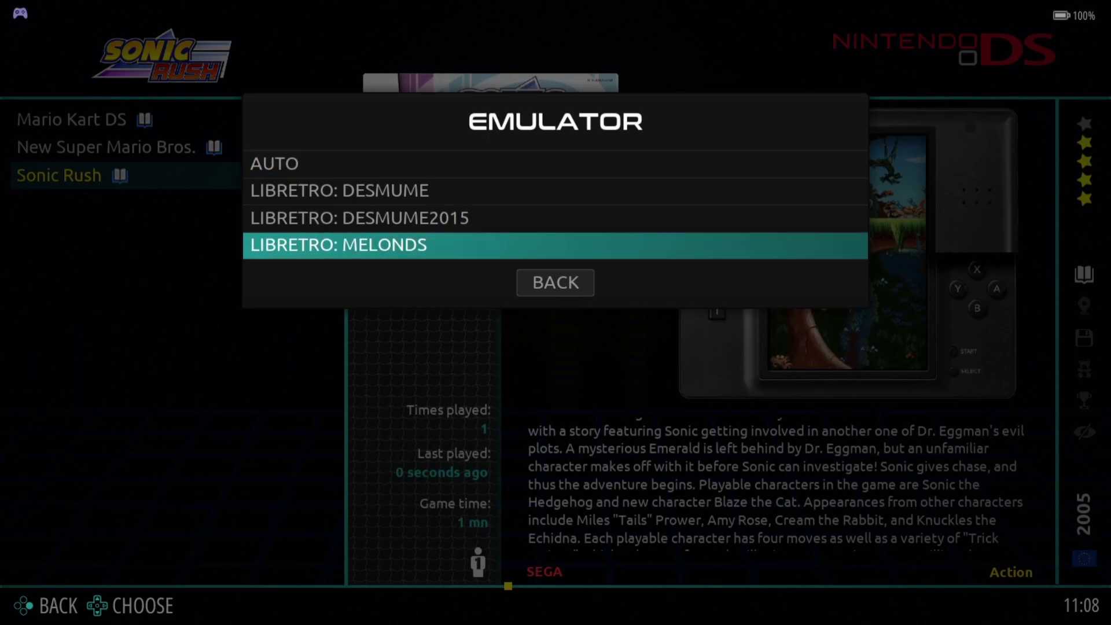
key("Up")
key("Up")
key("Up")
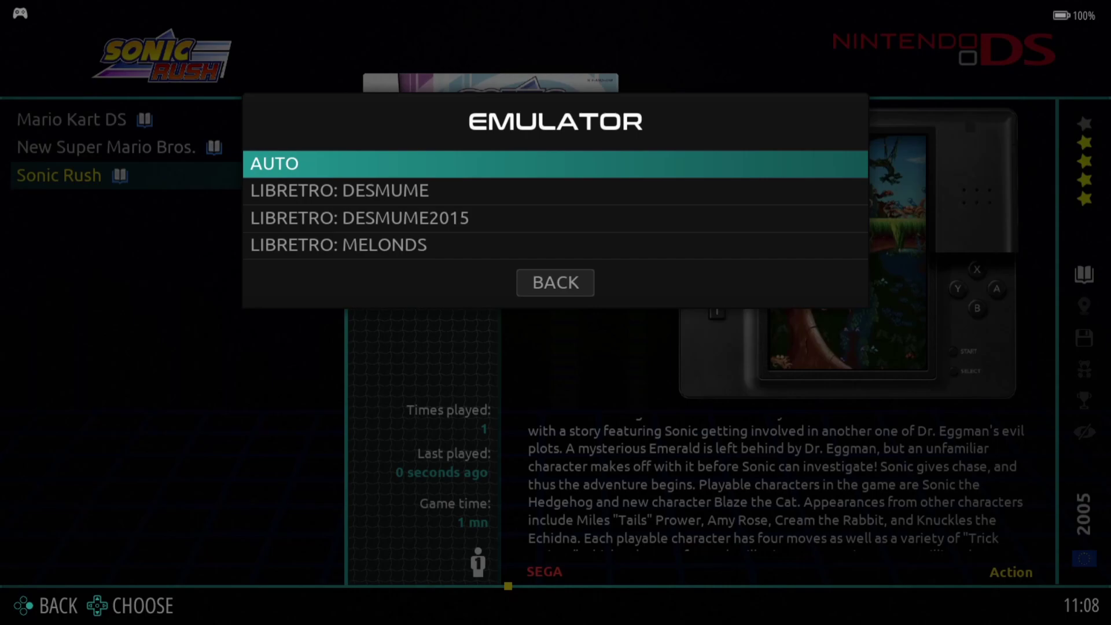
key("Down")
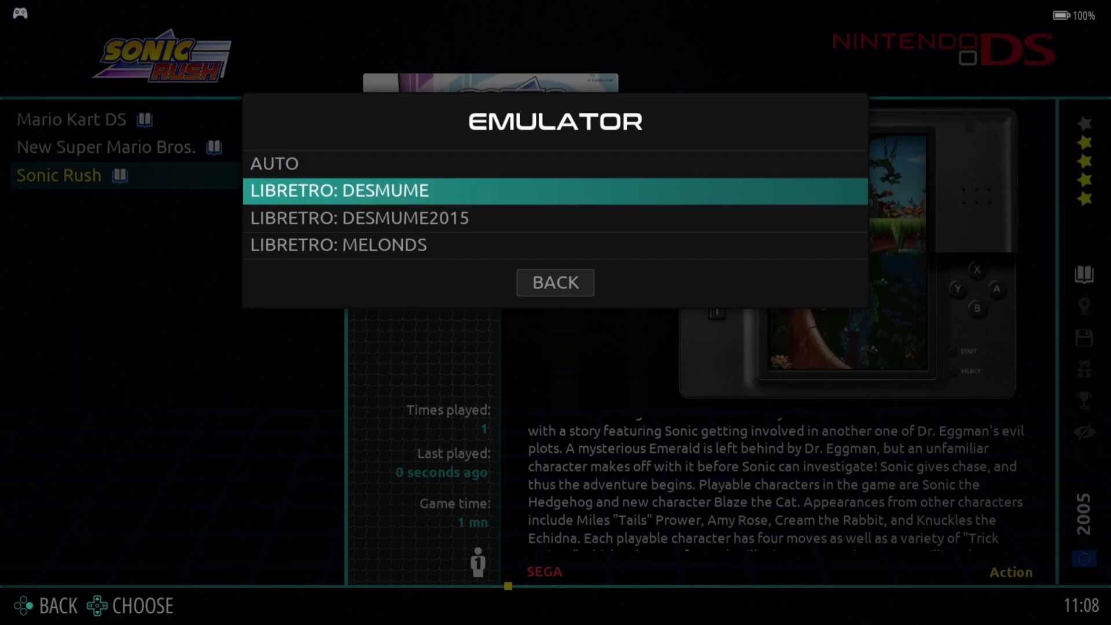
key("Up")
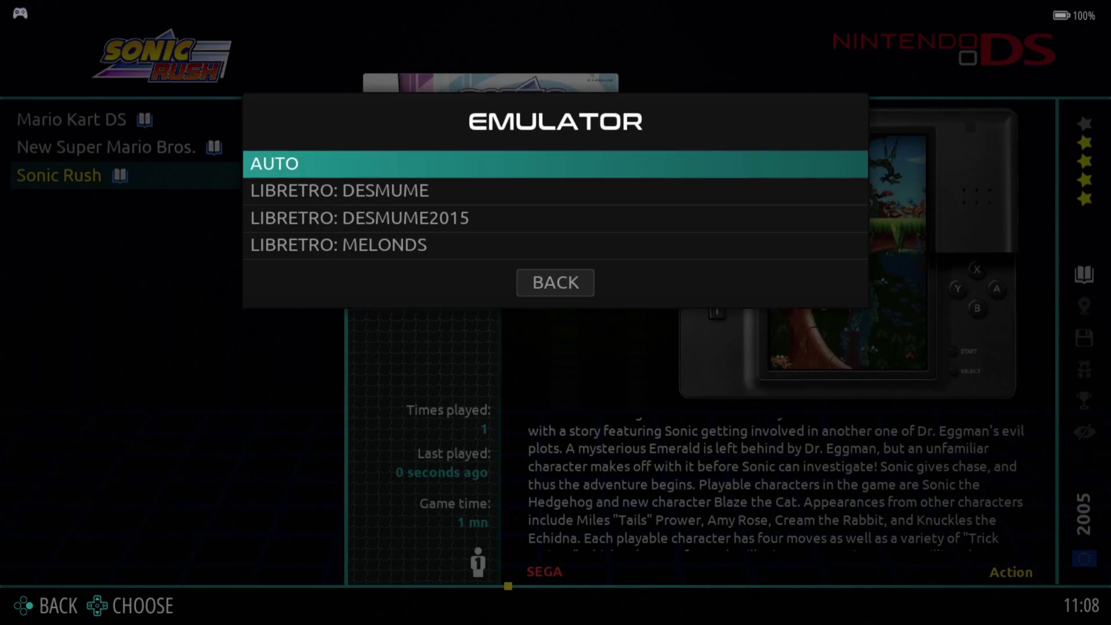
key("Return")
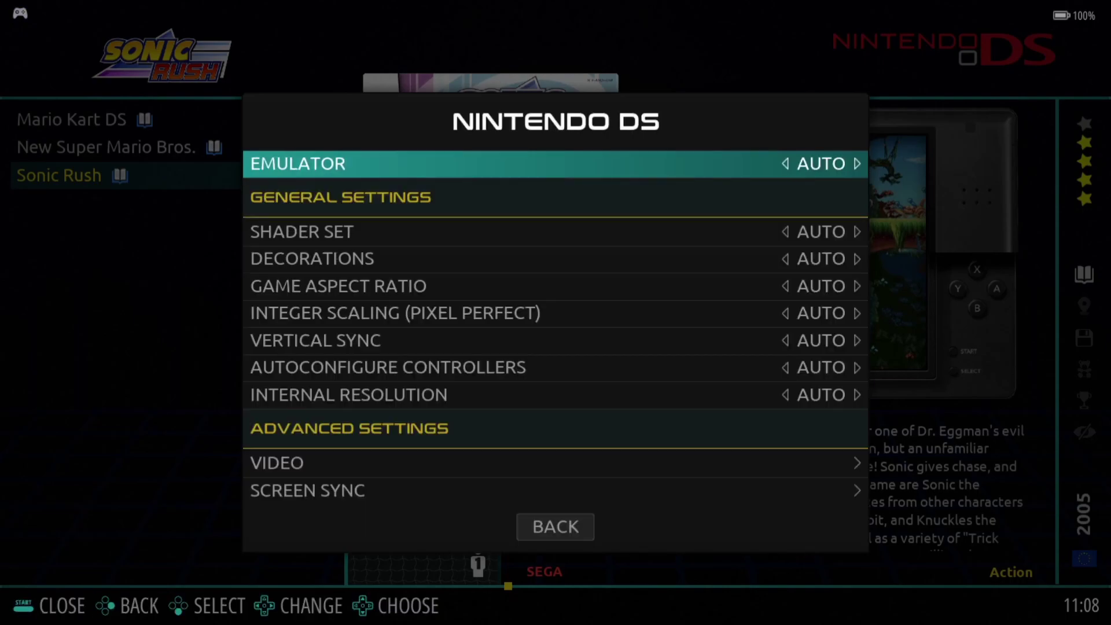
- Check the shader set choices without changing them and set Decorations to None
key("Down")
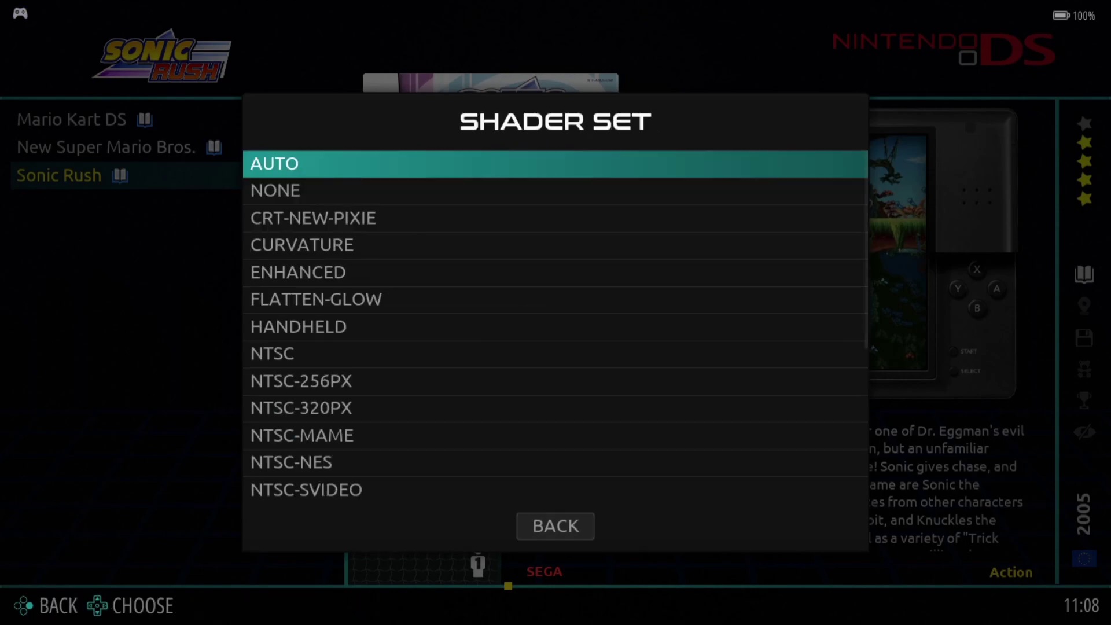
key("Escape")
key("Down")
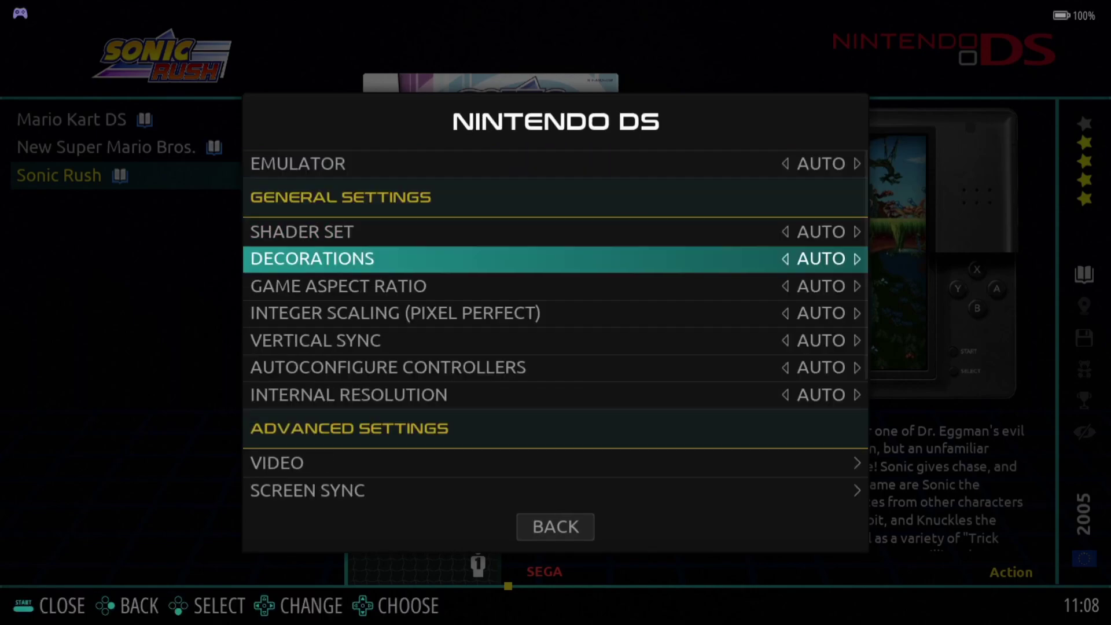
key("Return")
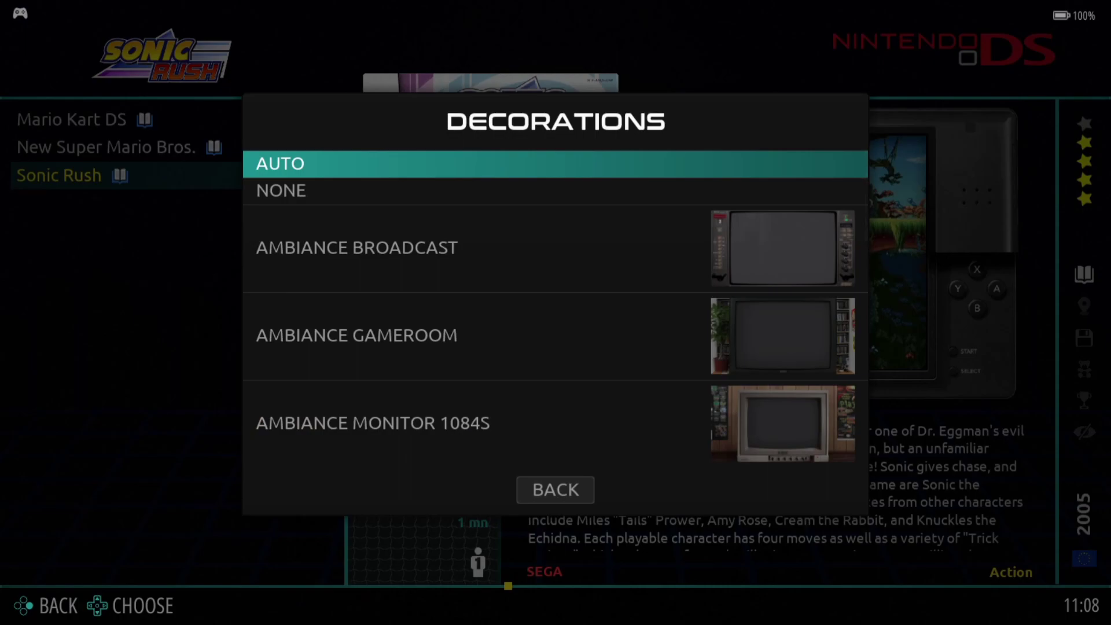
key("Down")
key("Return")
- Set the Nintendo DS game aspect ratio to Full
key("Down")
key("Return")
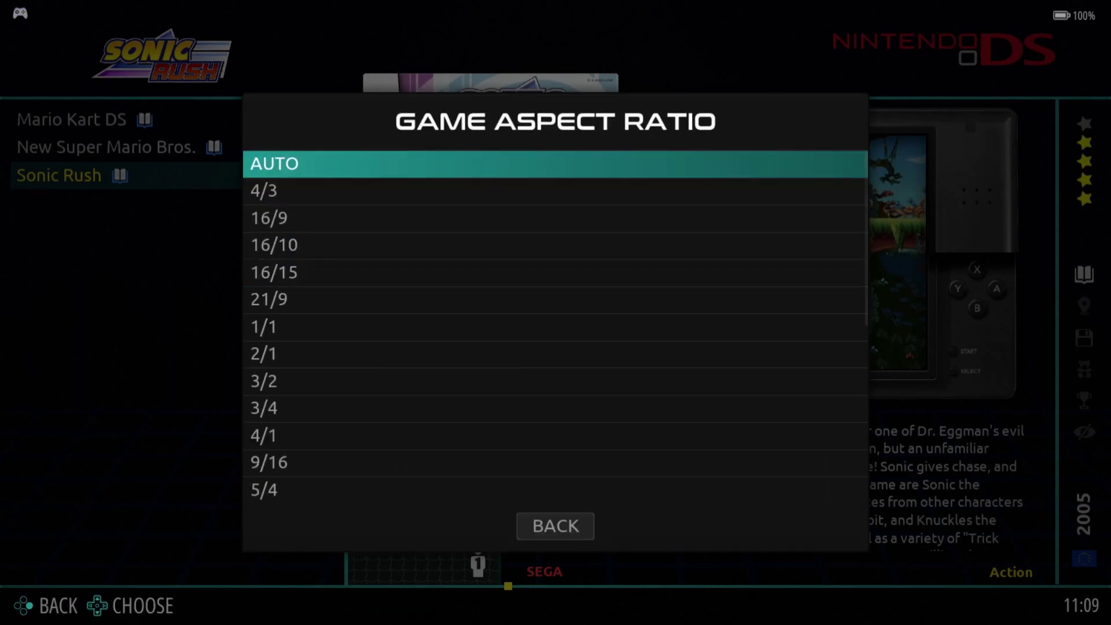
key("Up")
key("Up")
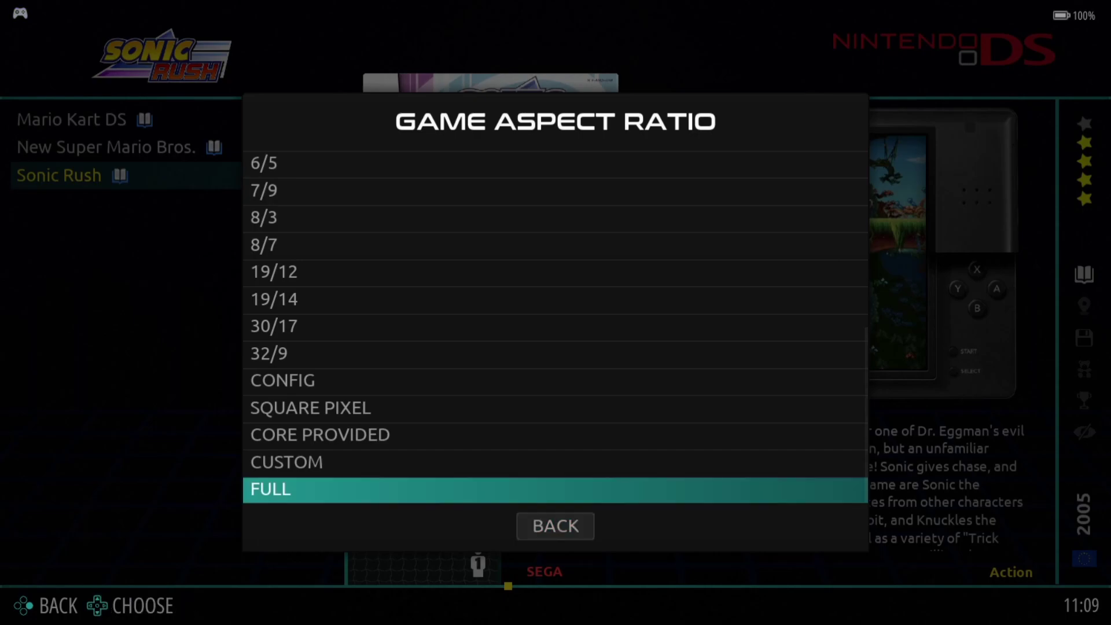
key("Return")
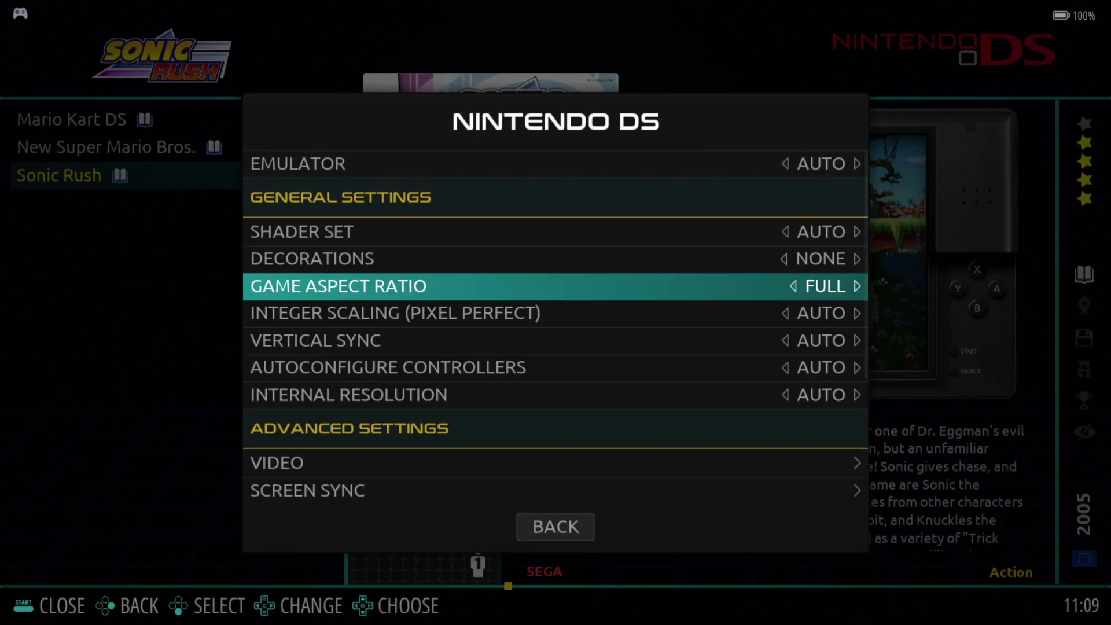
- Look through the game aspect ratio choices again, including 4/3, and keep Full selected
key("Return")
key("Down")
key("Down")
key("Down")
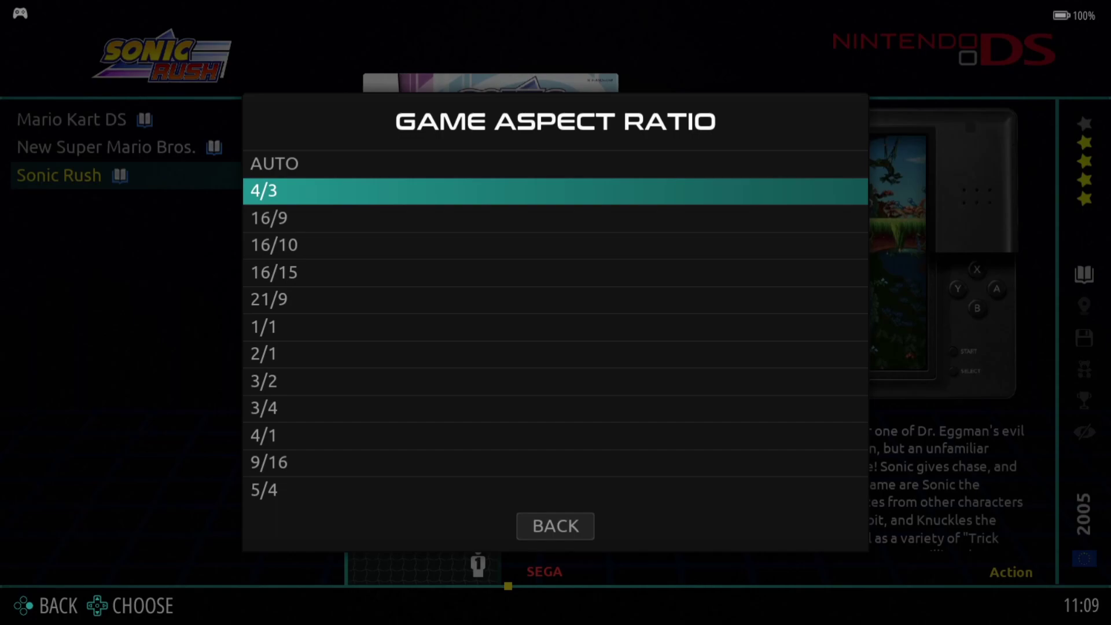
key("Up")
key("Up")
key("Up")
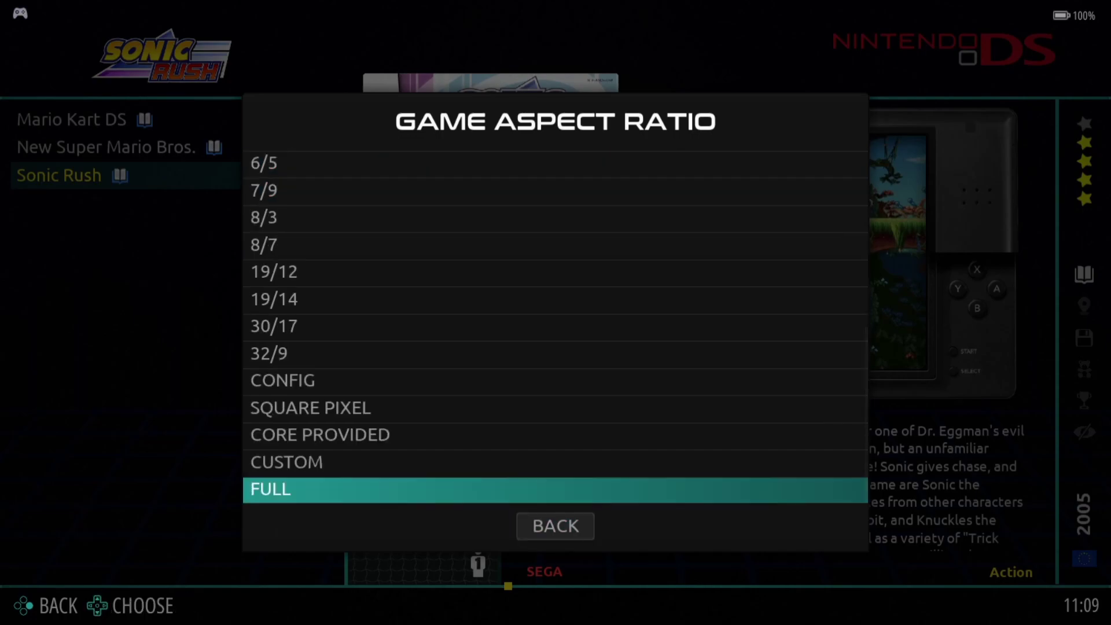
key("Return")
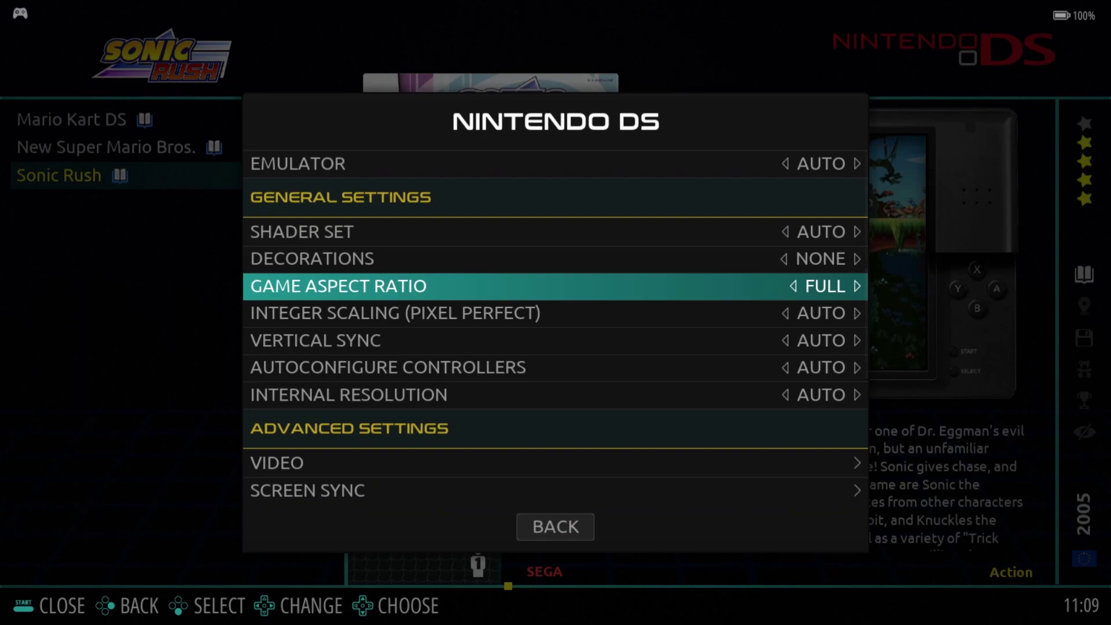
- Turn Integer Scaling (Pixel Perfect) on and set Vertical Sync to Yes
key("Down")
key("Return")
key("Down")
key("Return")
key("Down")
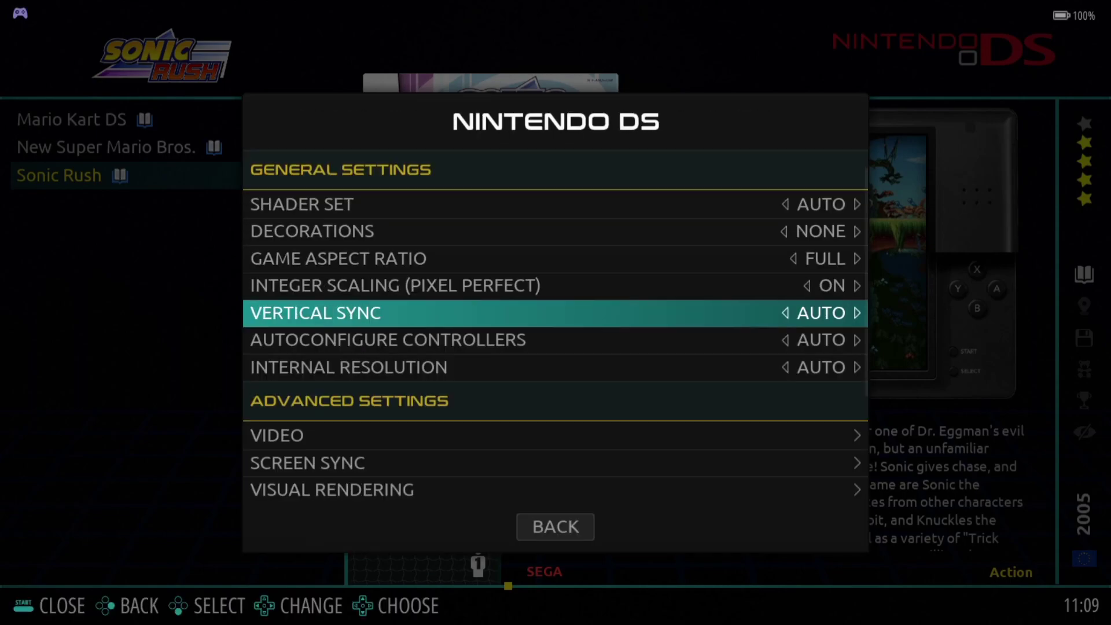
key("Return")
key("Down")
key("Down")
key("Return")
- Set the Nintendo DS internal resolution to X2 (512x384)
key("Down")
key("Down")
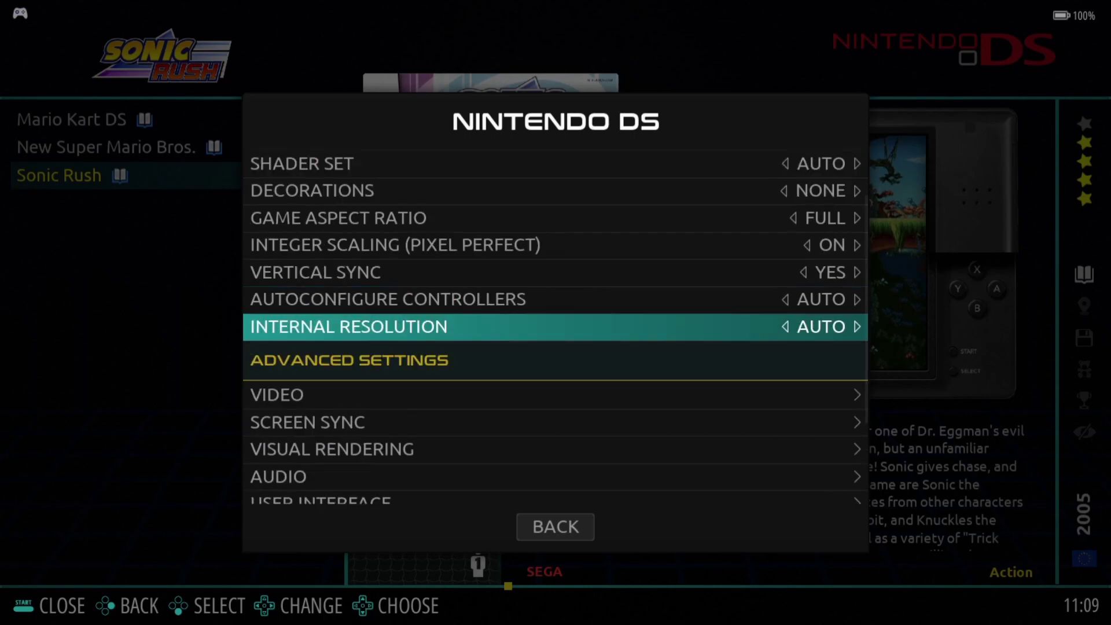
key("Return")
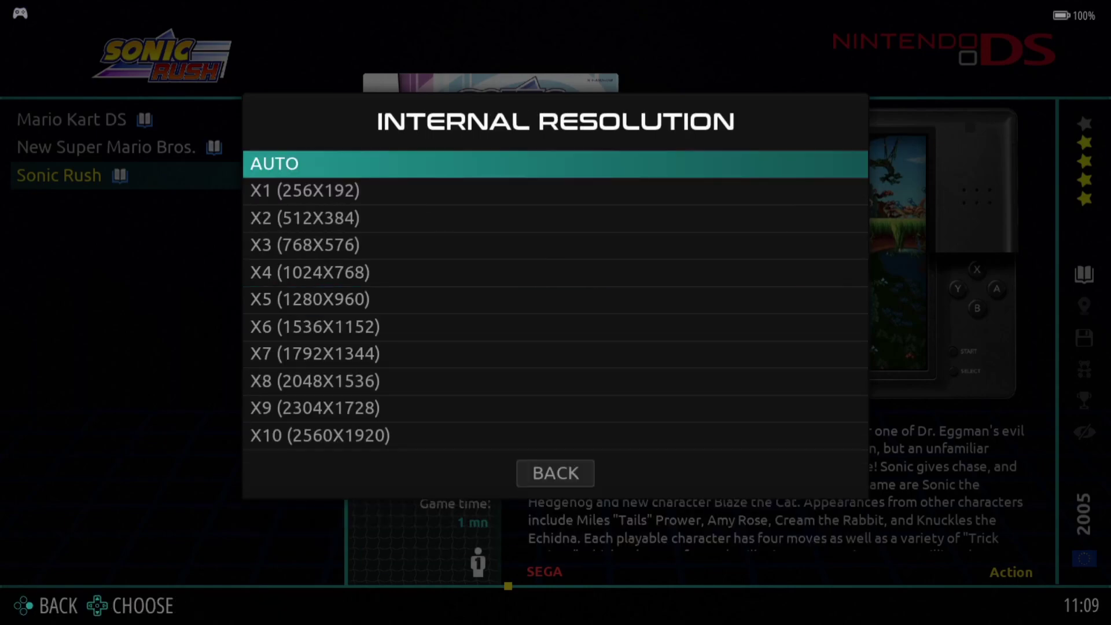
key("Down")
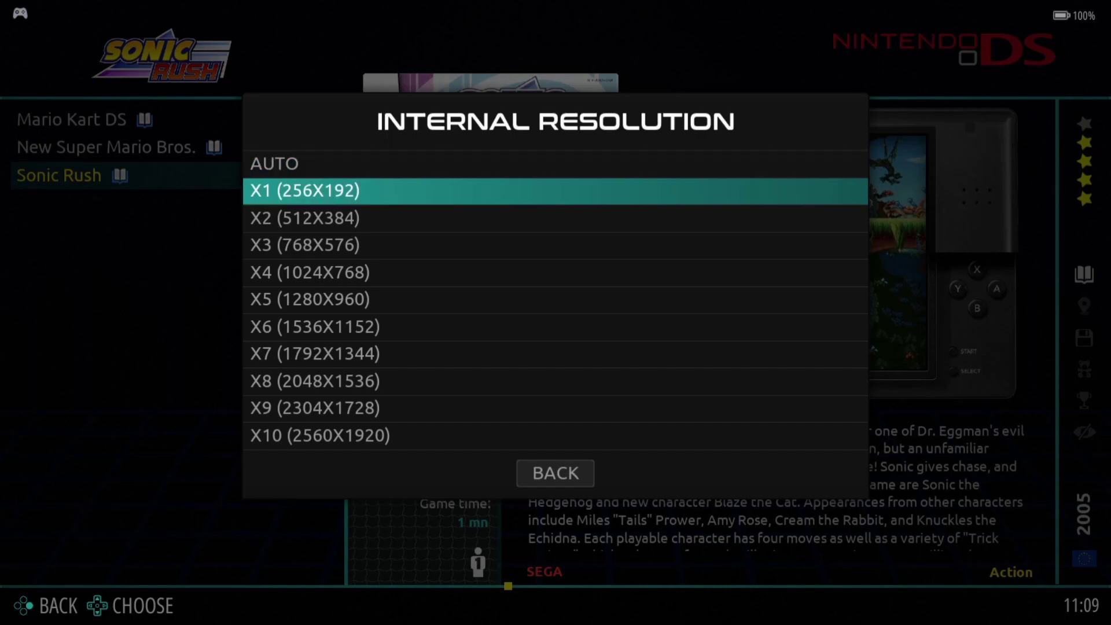
key("Down")
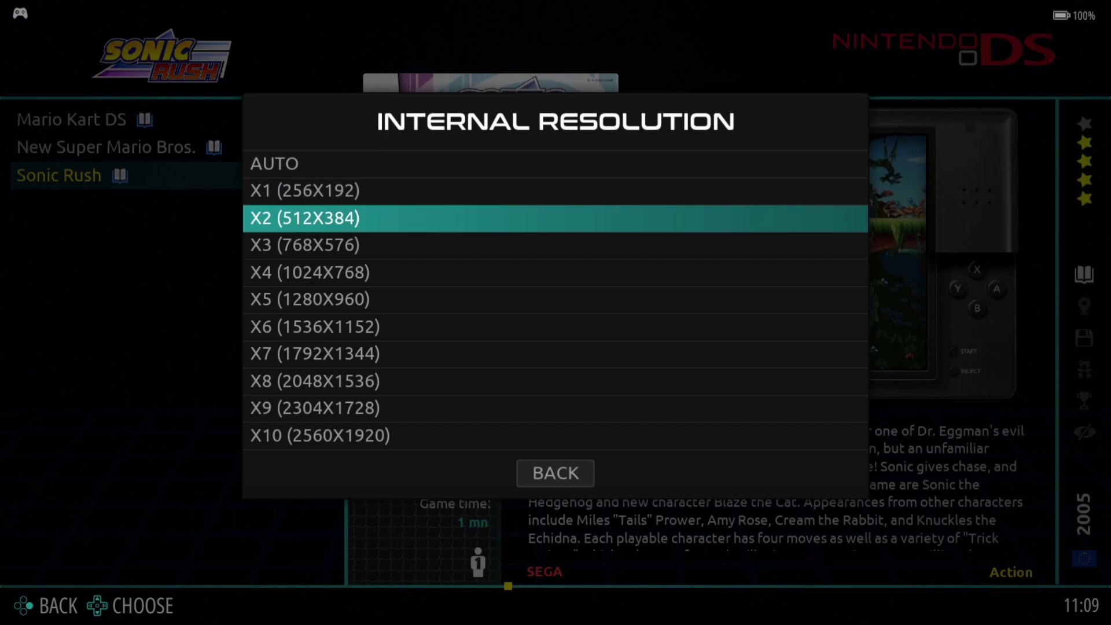
key("Return")
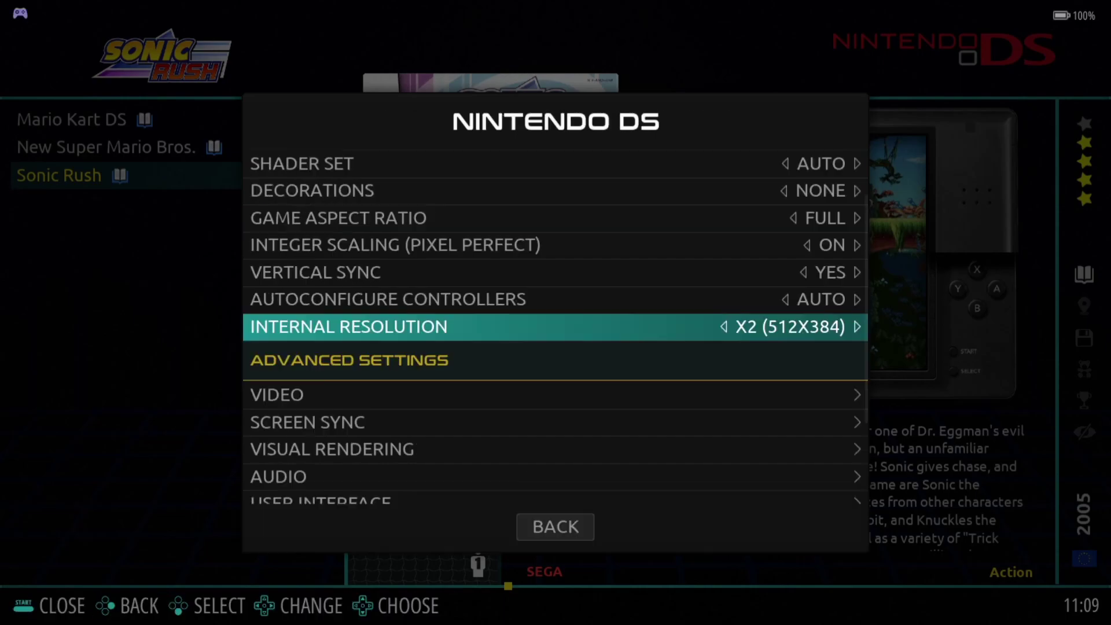
- Examine the Screen Layout Positioning choices in the video settings, keep Auto and leave the video settings
key("Down")
key("Return")
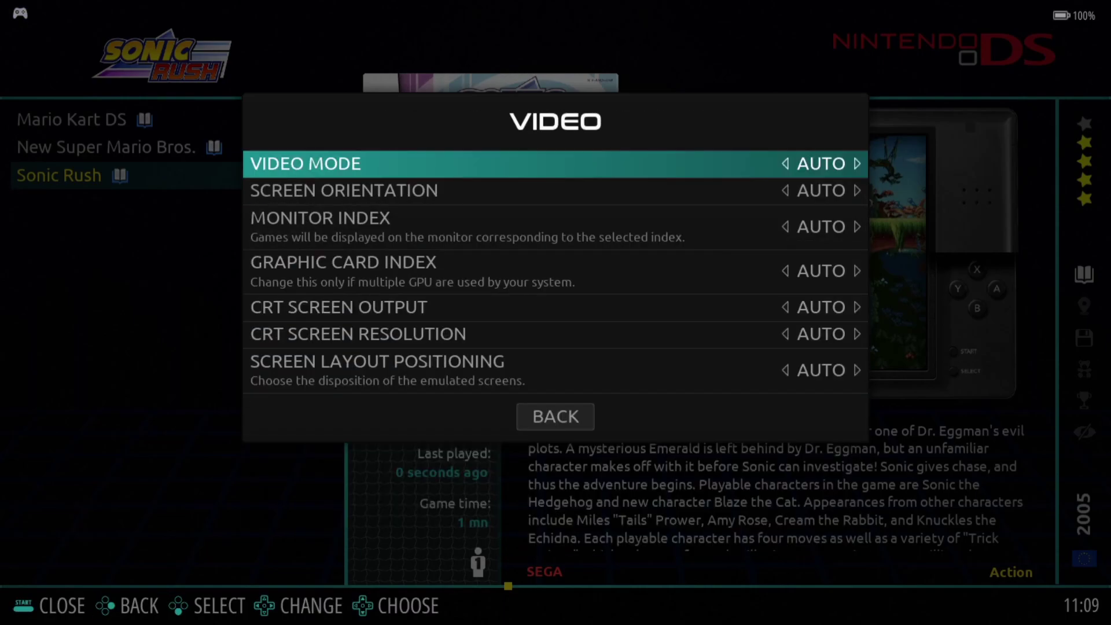
key("Down")
key("Down")
key("Down")
key("Down")
key("Down")
key("Down")
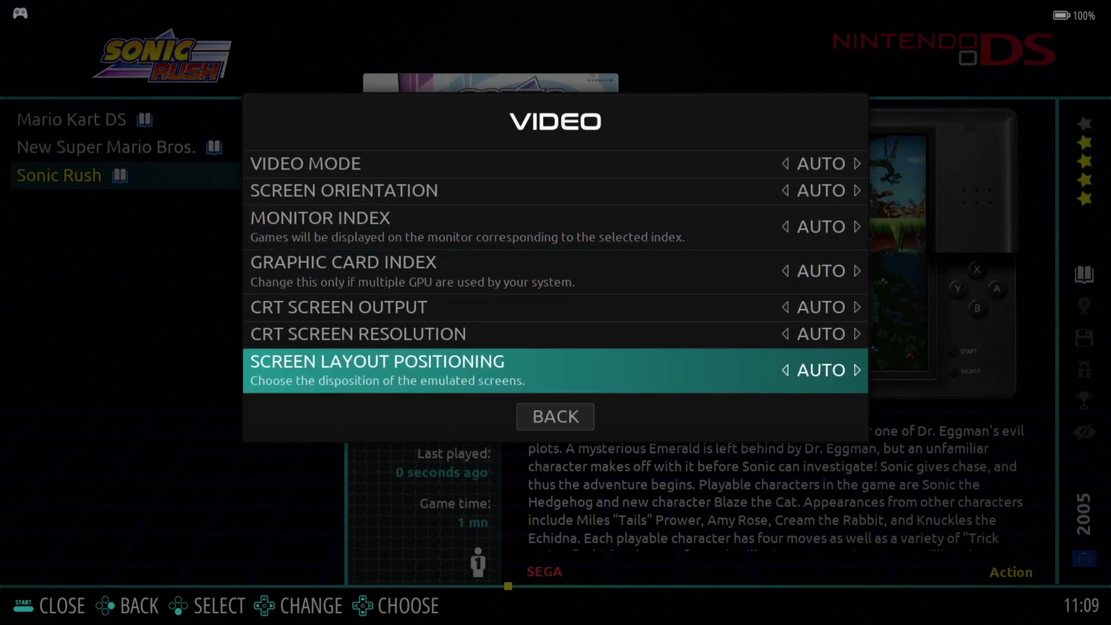
key("Return")
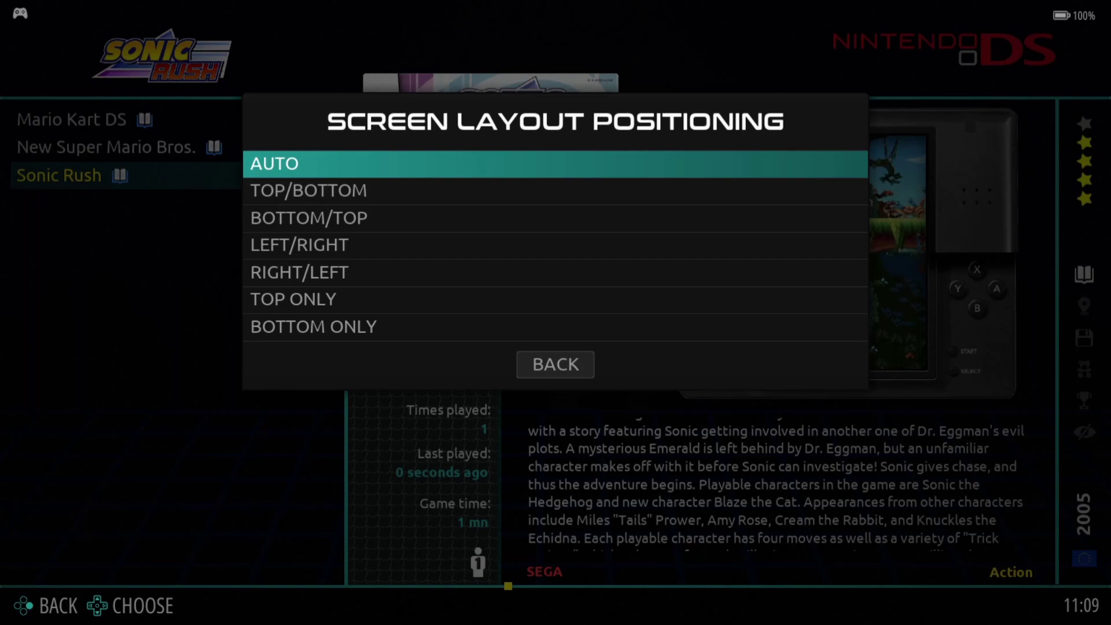
key("Down")
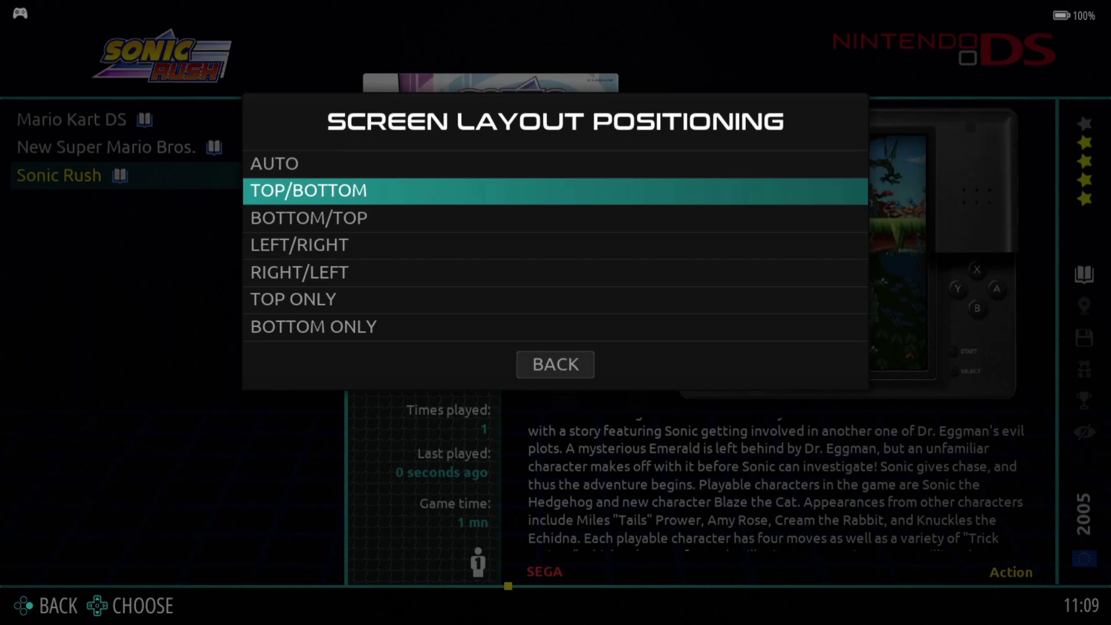
key("Up")
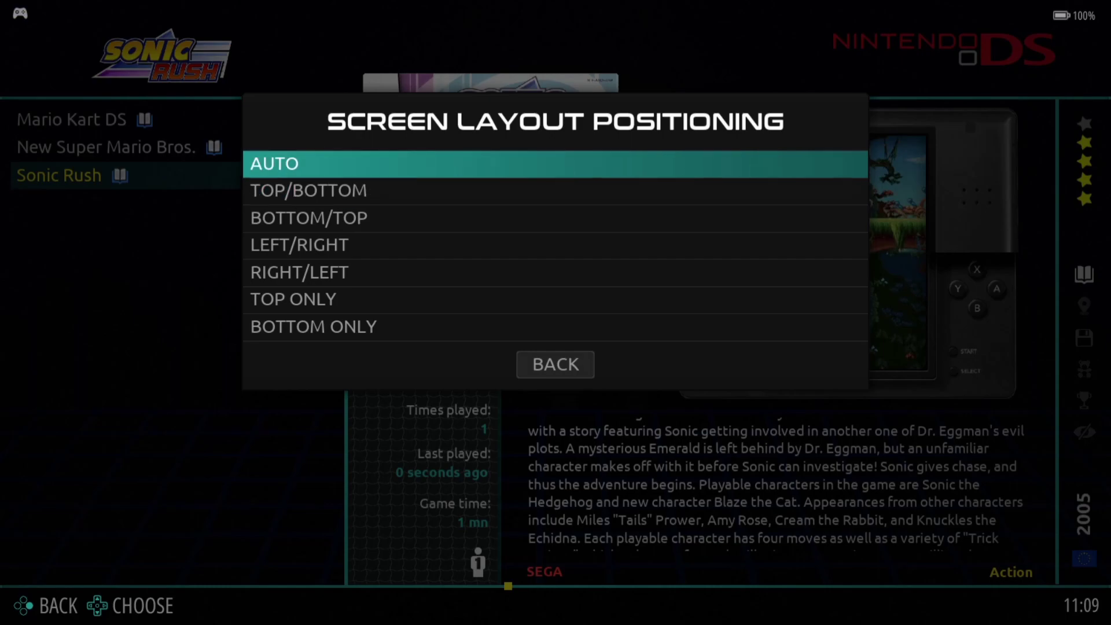
key("Return")
key("BackSpace")
- Check the Nintendo DS screen sync settings and leave them without changes
key("Down")
key("Return")
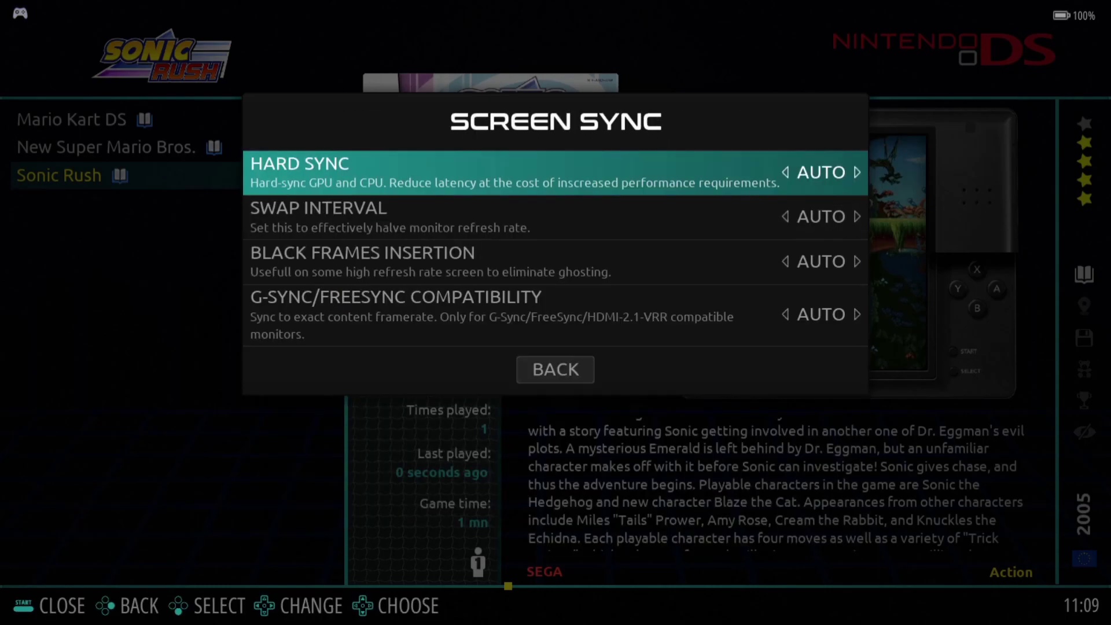
key("BackSpace")
- Turn Smooth Games (Bilinear Filtering) on in the visual rendering settings
key("Down")
key("Return")
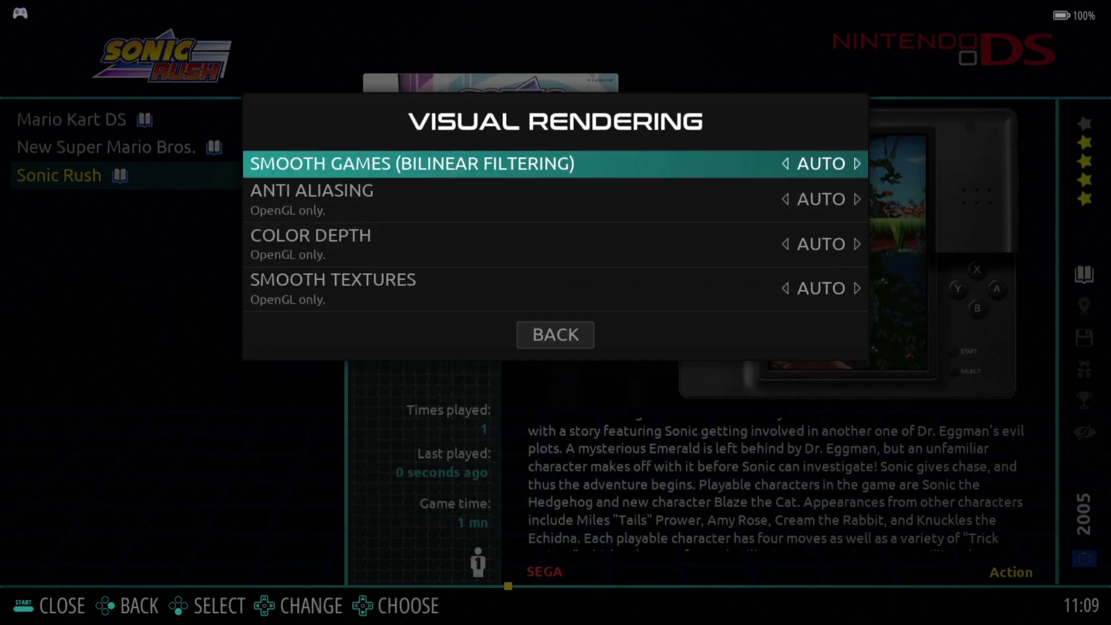
key("Down")
key("Up")
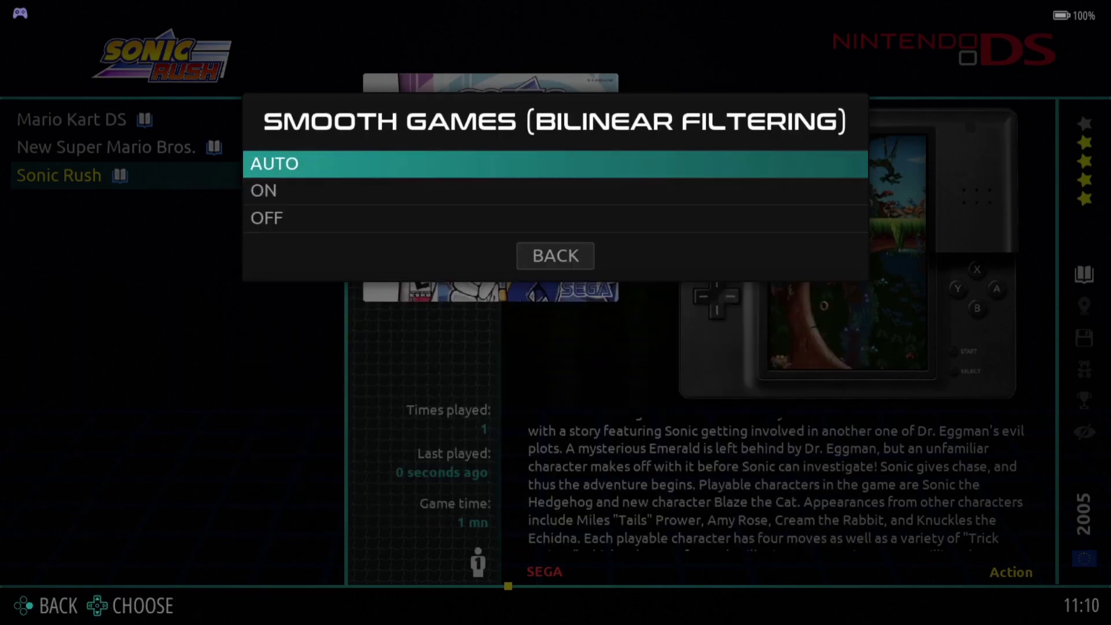
key("Return")
key("Down")
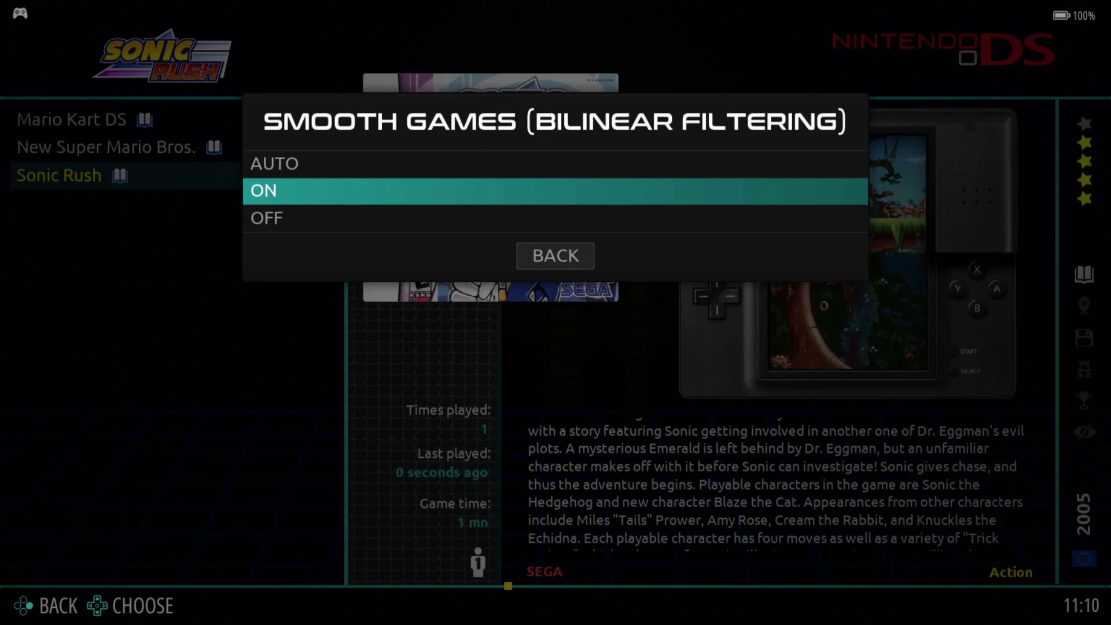
key("Return")
- Set Anti Aliasing to 4X in the visual rendering settings
key("Down")
key("Return")
key("Down")
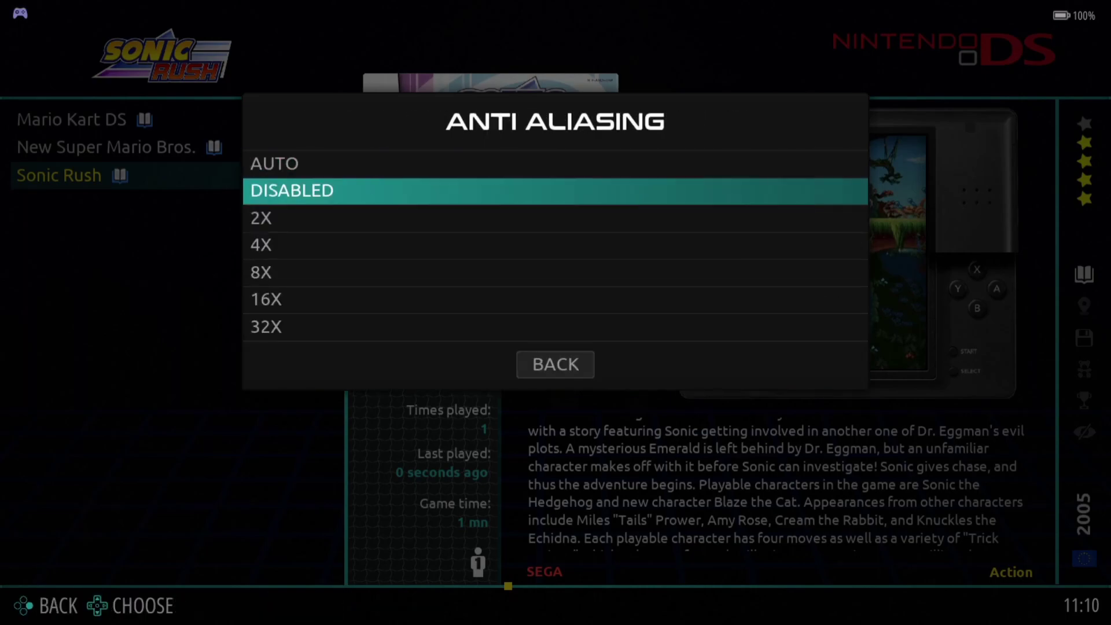
key("Down")
key("Down")
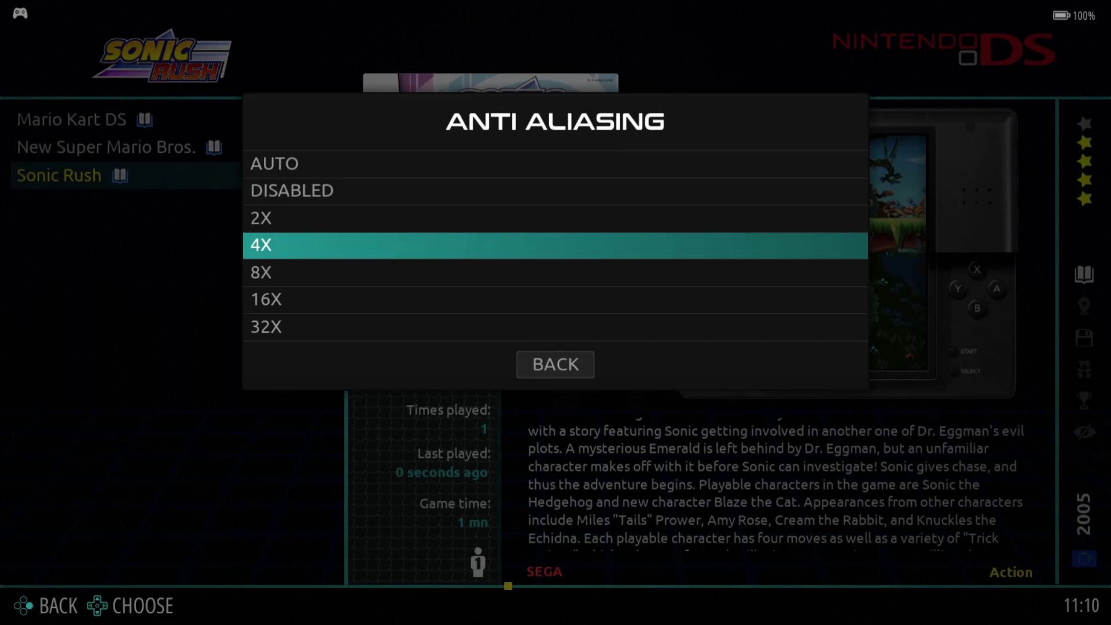
key("Return")
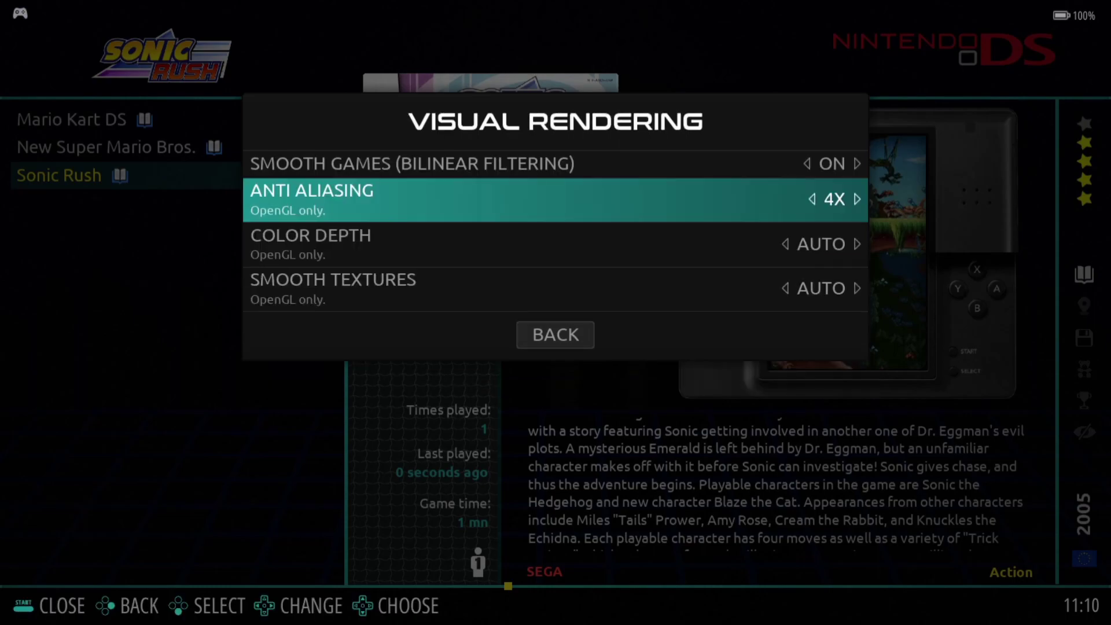
- Set Color Depth to 32 bits in the visual rendering settings
key("Down")
key("Return")
key("Down")
key("Down")
key("Return")
- Set Smooth Textures to Yes and leave the visual rendering settings
key("Down")
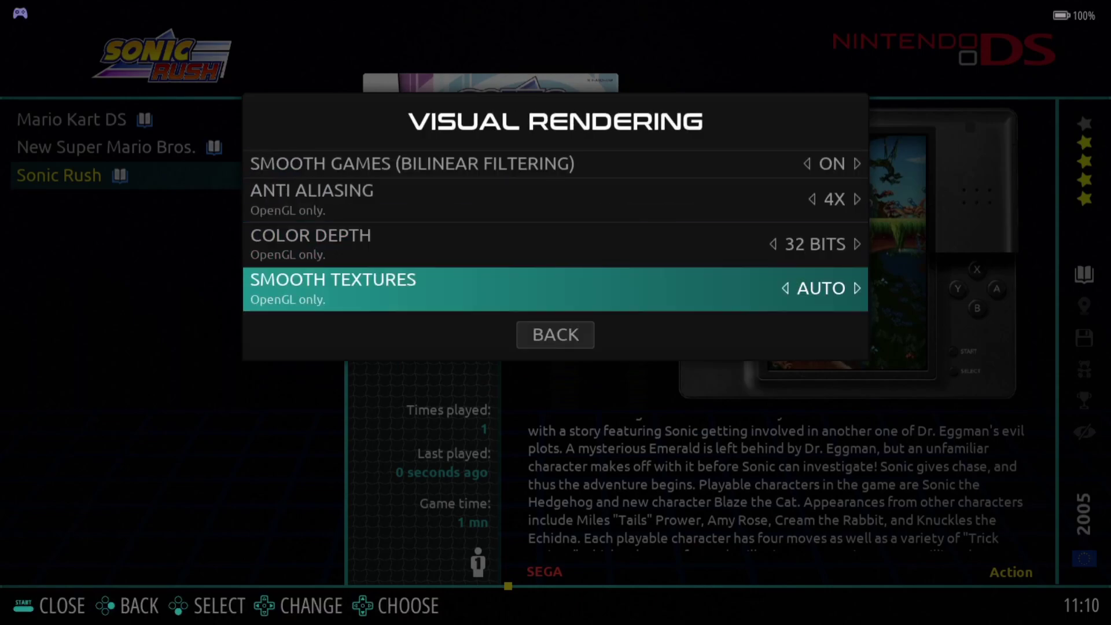
key("Return")
key("Down")
key("Down")
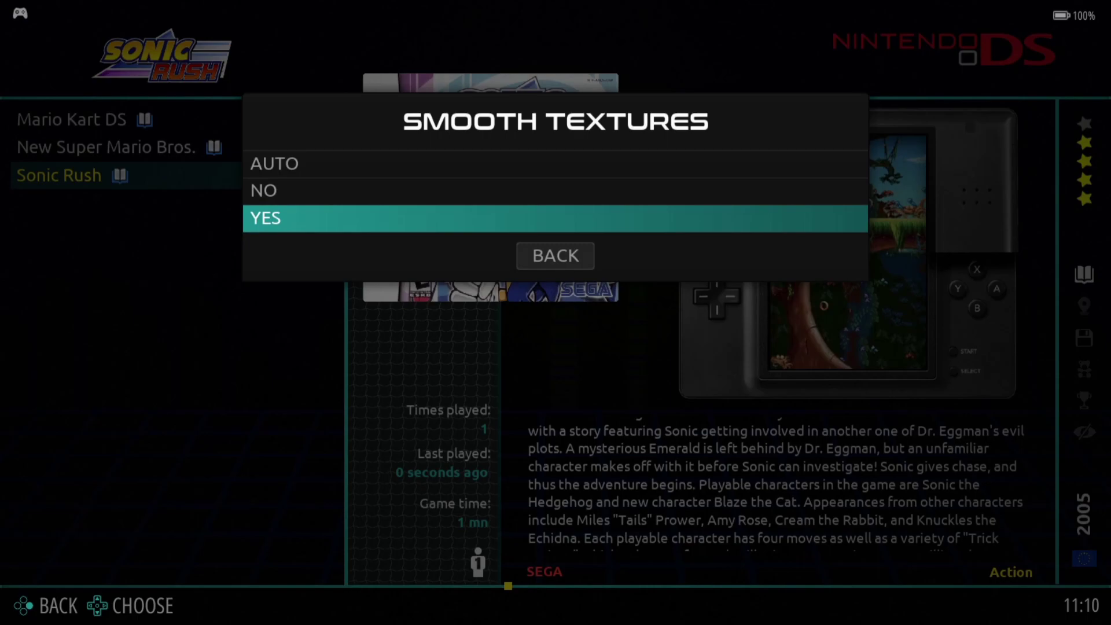
key("Return")
key("BackSpace")
- Review the video driver choices in the Nintendo DS driver settings, keep Auto and return to the game list
key("Down")
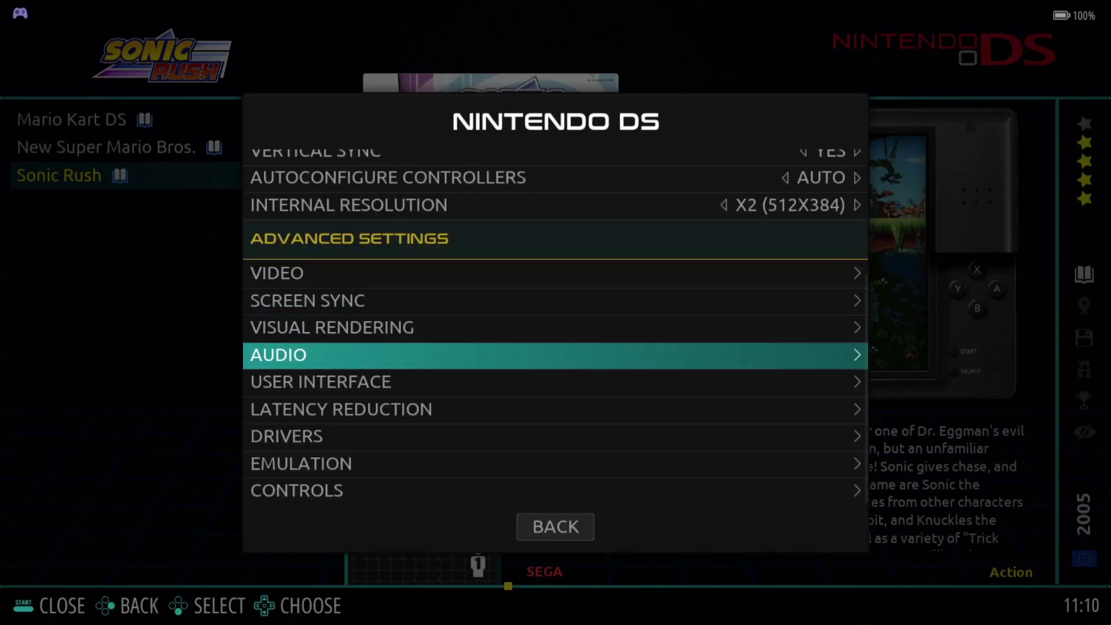
key("Down")
key("Down")
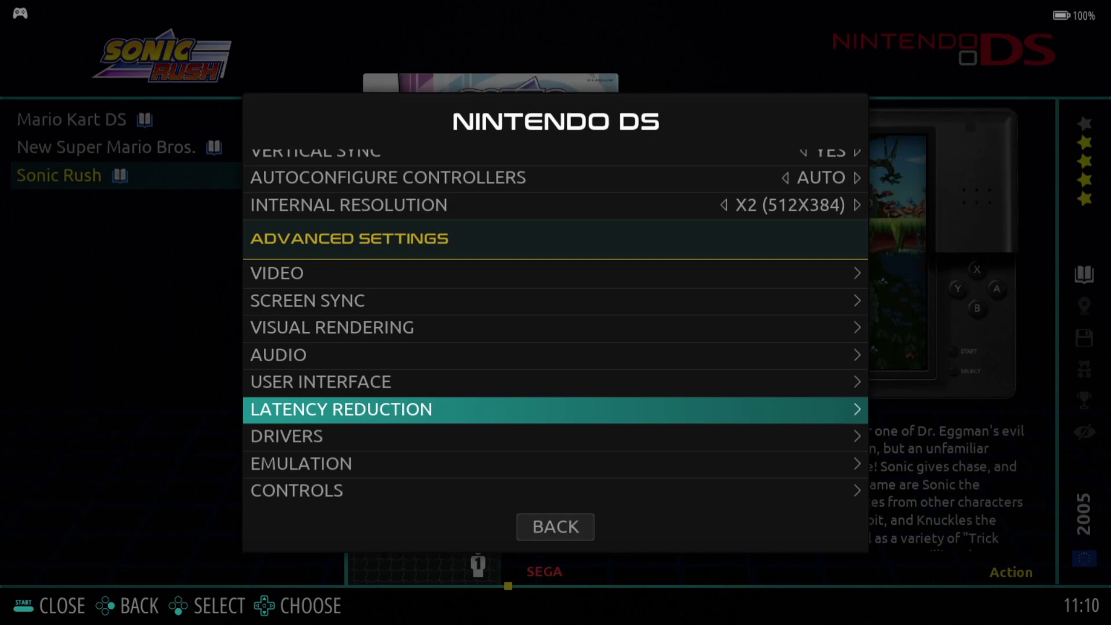
key("Down")
key("Return")
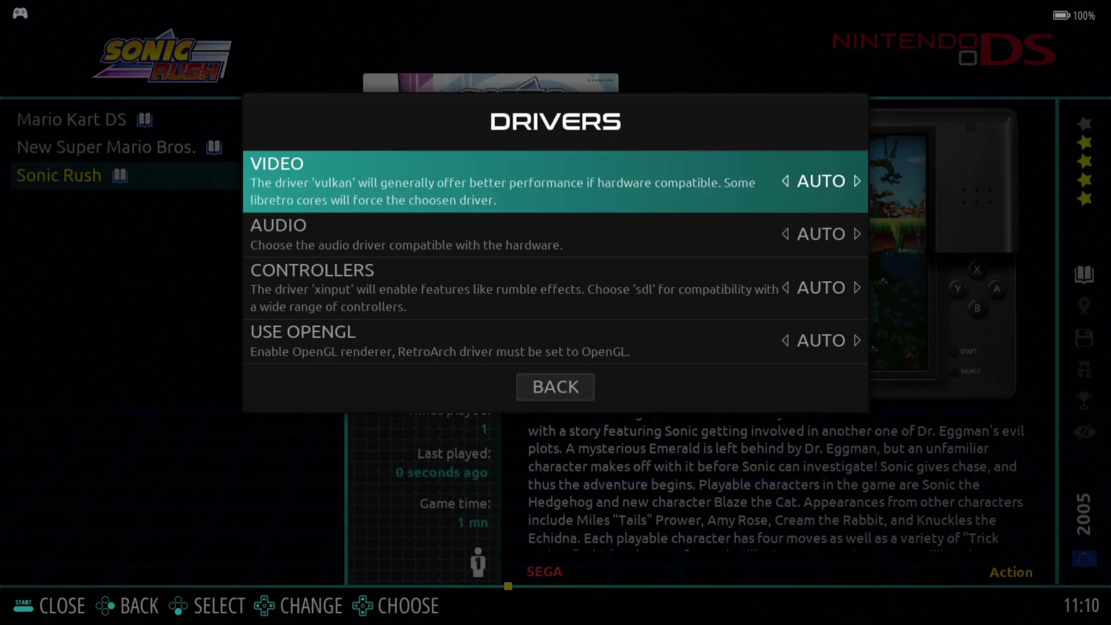
key("Return")
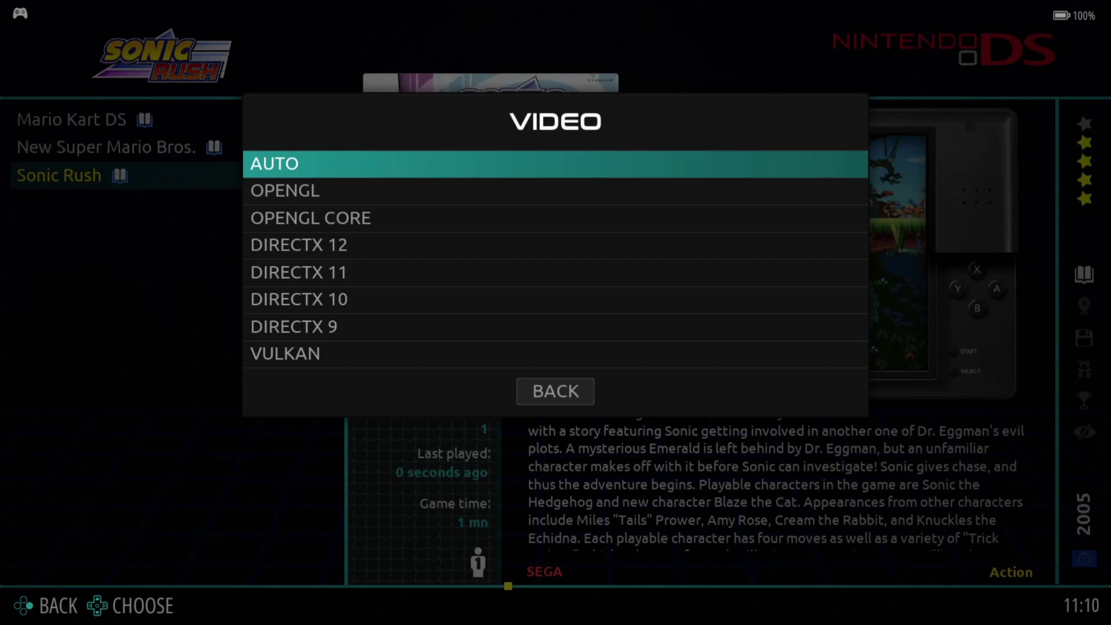
key("Down")
key("Down")
key("Up")
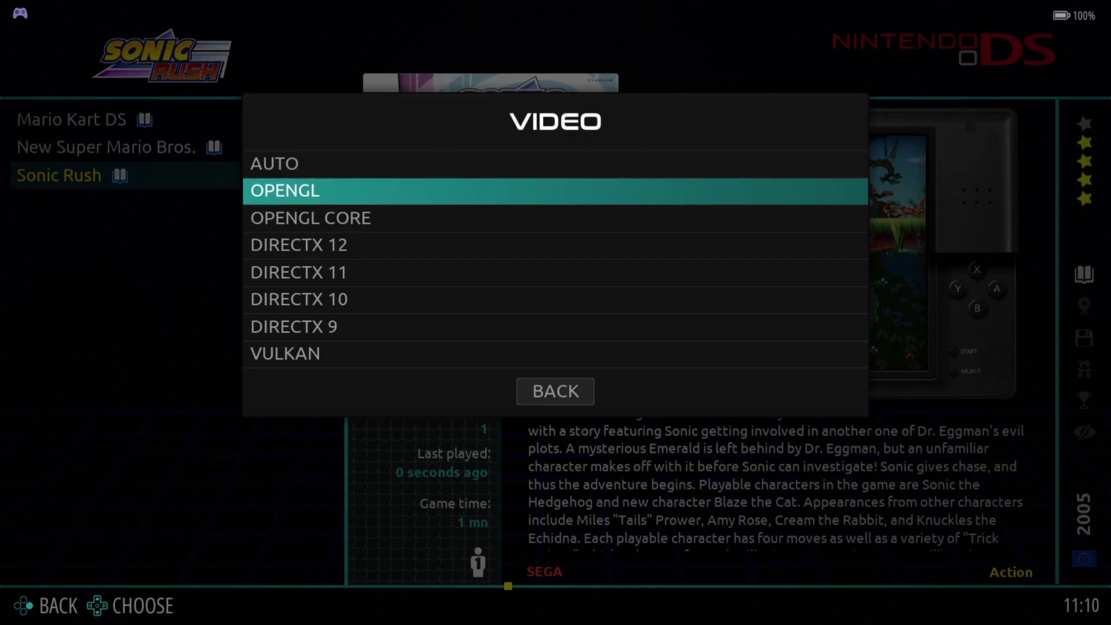
key("Up")
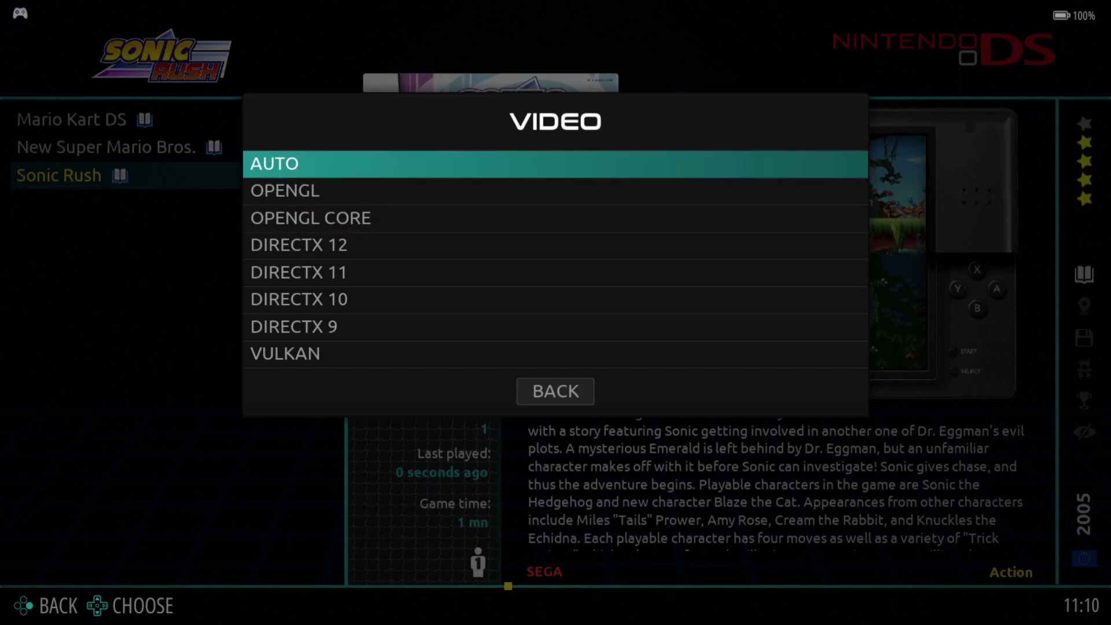
key("Return")
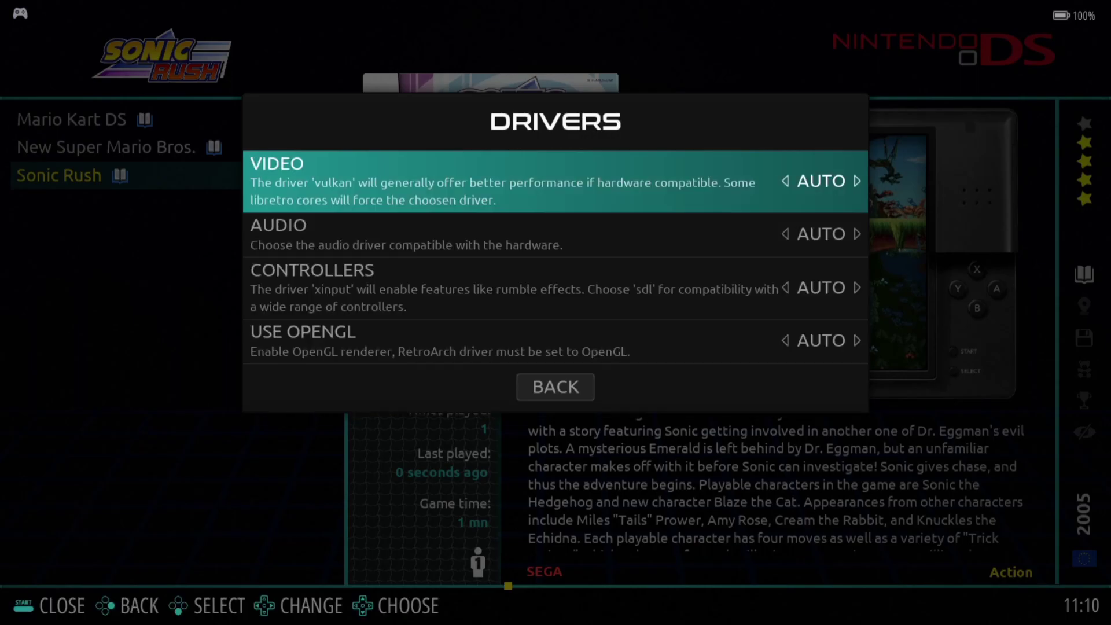
key("Escape")
key("Down")
key("Escape")
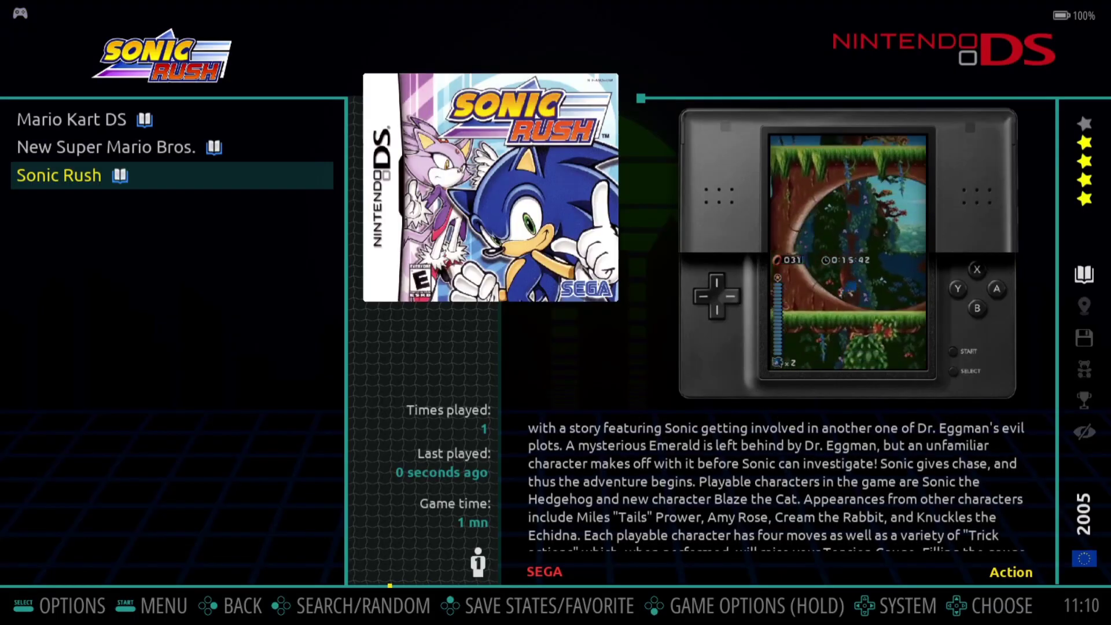
- Launch Sonic Rush, enter Gameplay and run through the opening stage to check the rendering
key("Return")
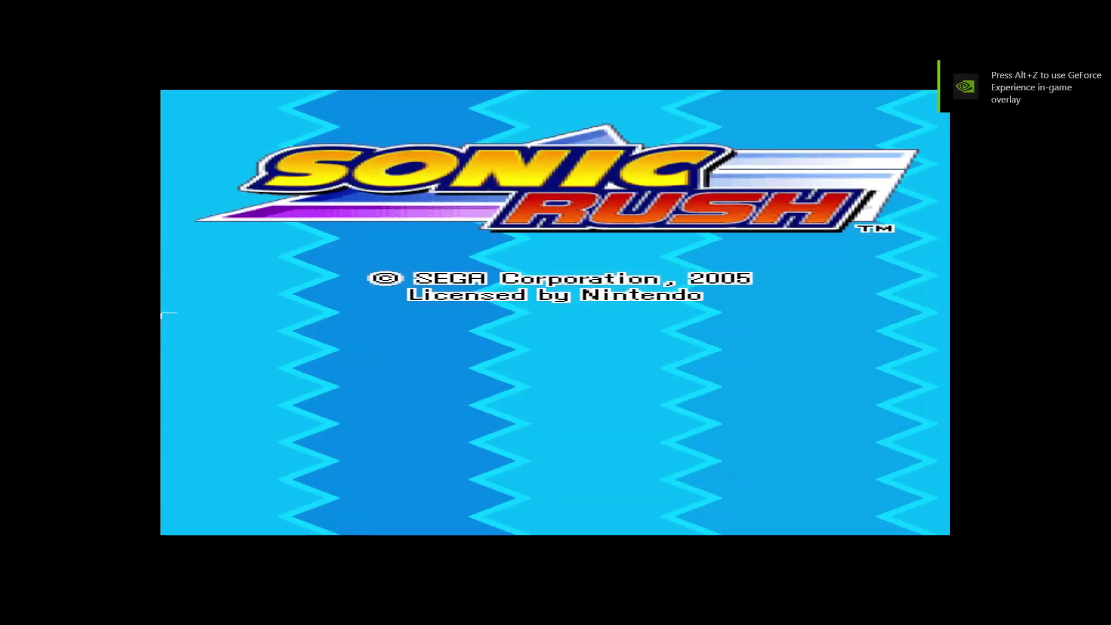
key("Return")
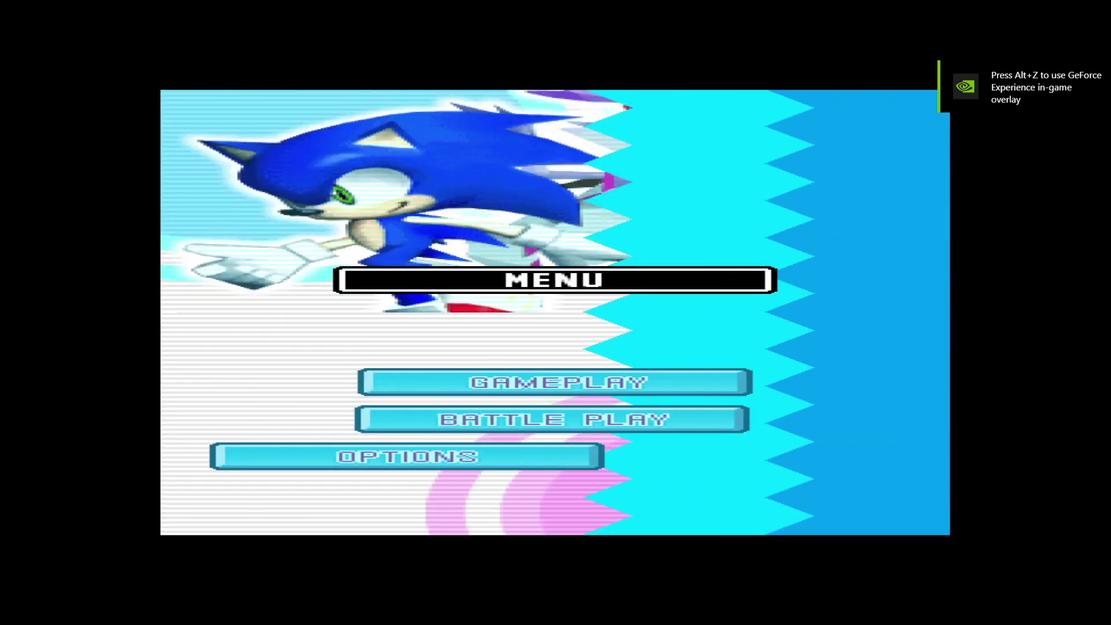
key("z")
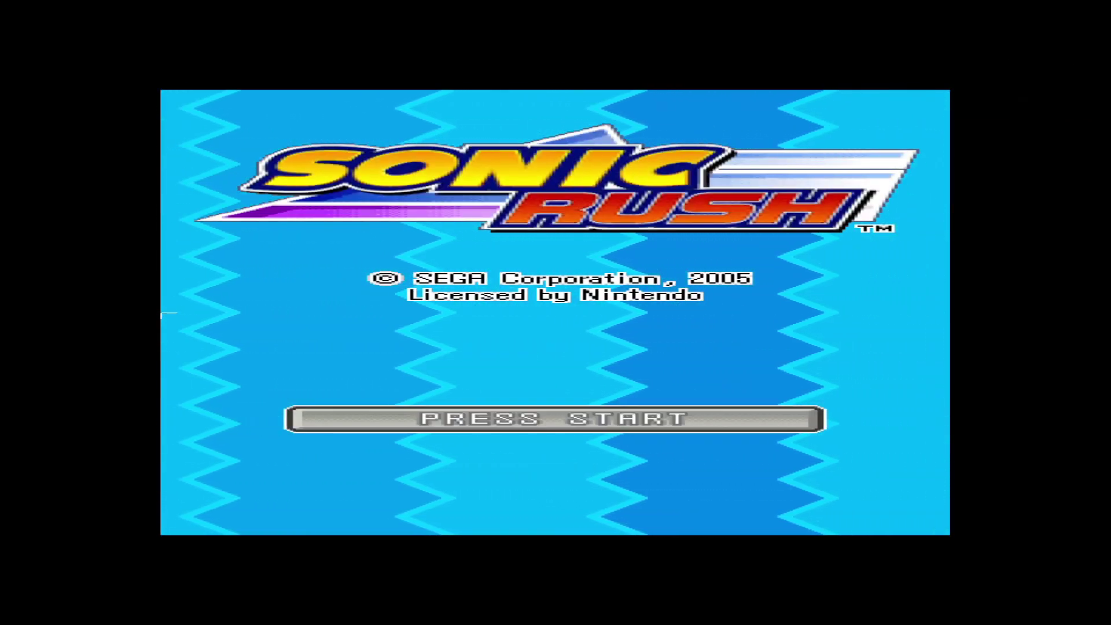
key("Return")
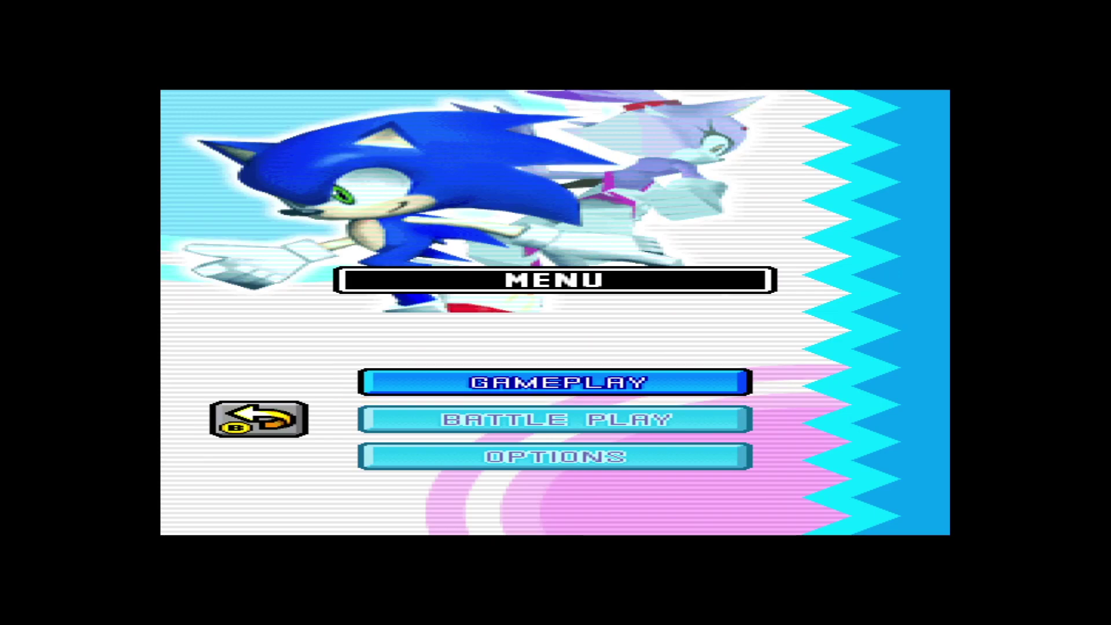
key("x")
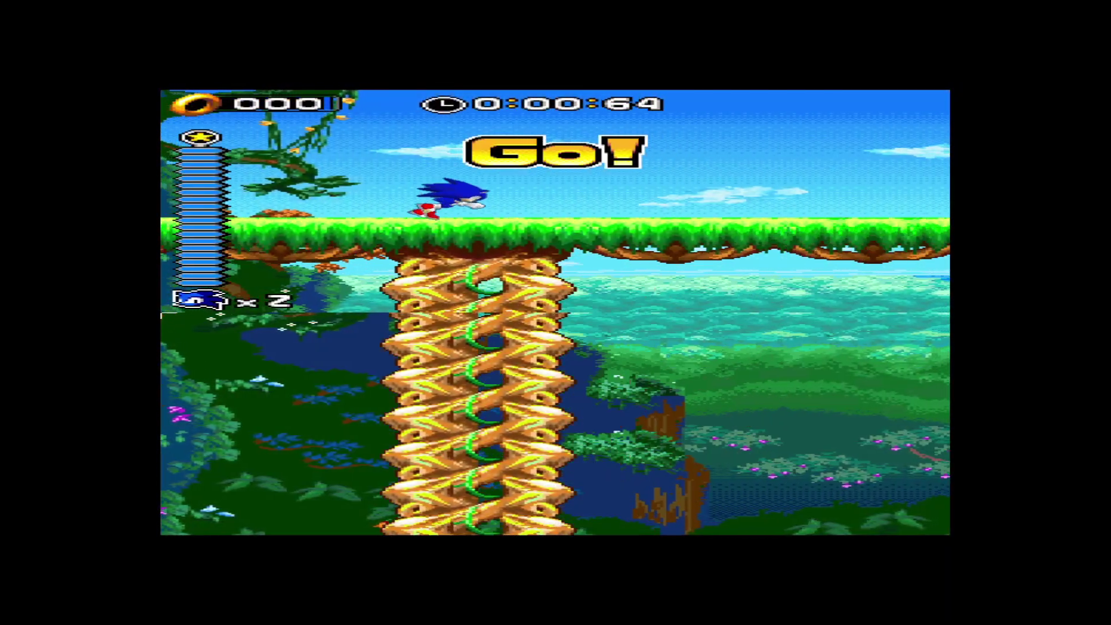
key("Right")
key("x")
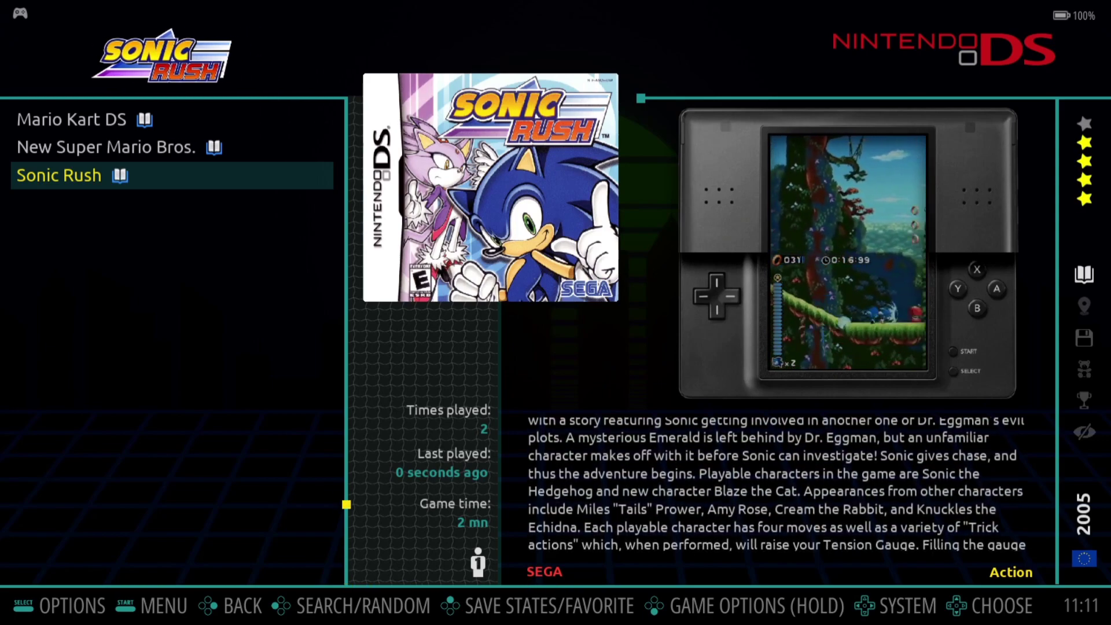
- Set Game Aspect Ratio to 4/3 in the Nintendo DS advanced system options and return to the game list
key("F1")
key("Up")
key("Up")
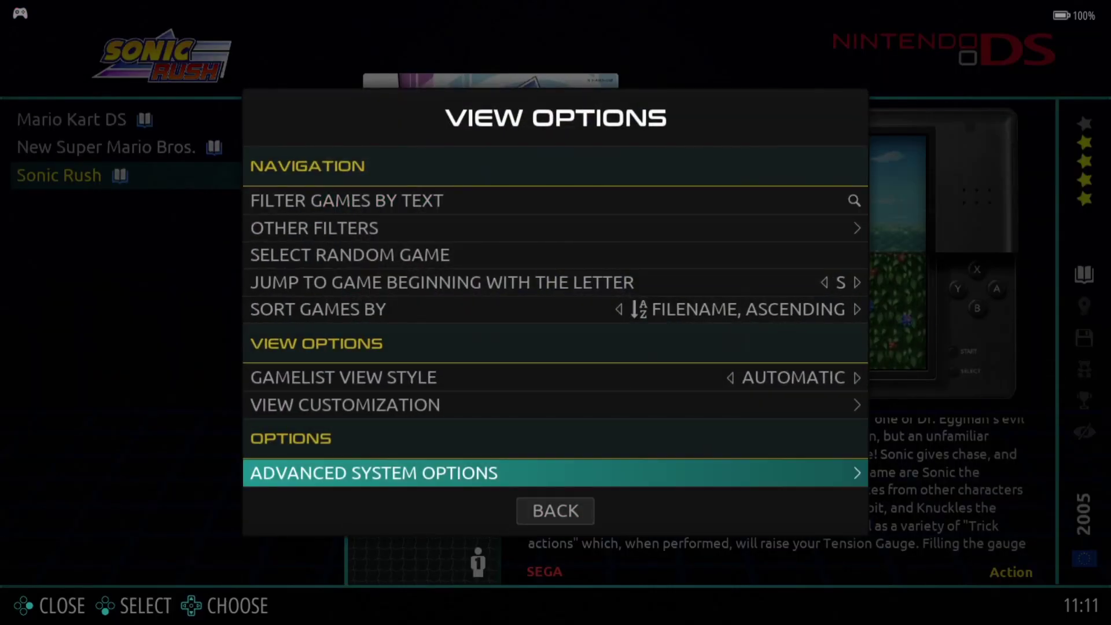
key("Return")
key("Down")
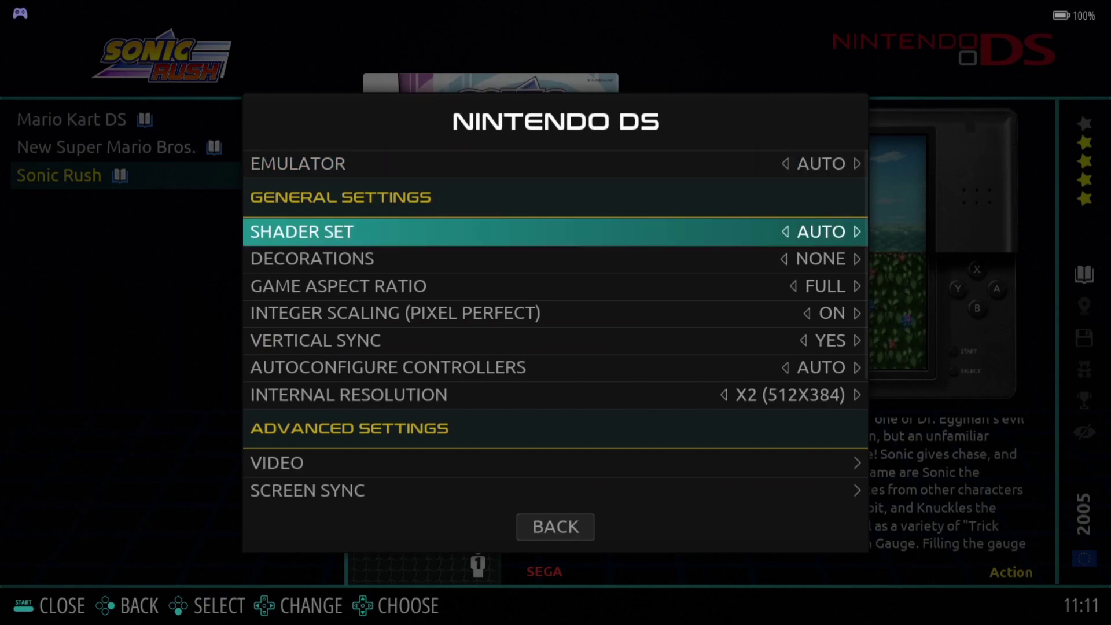
key("Down")
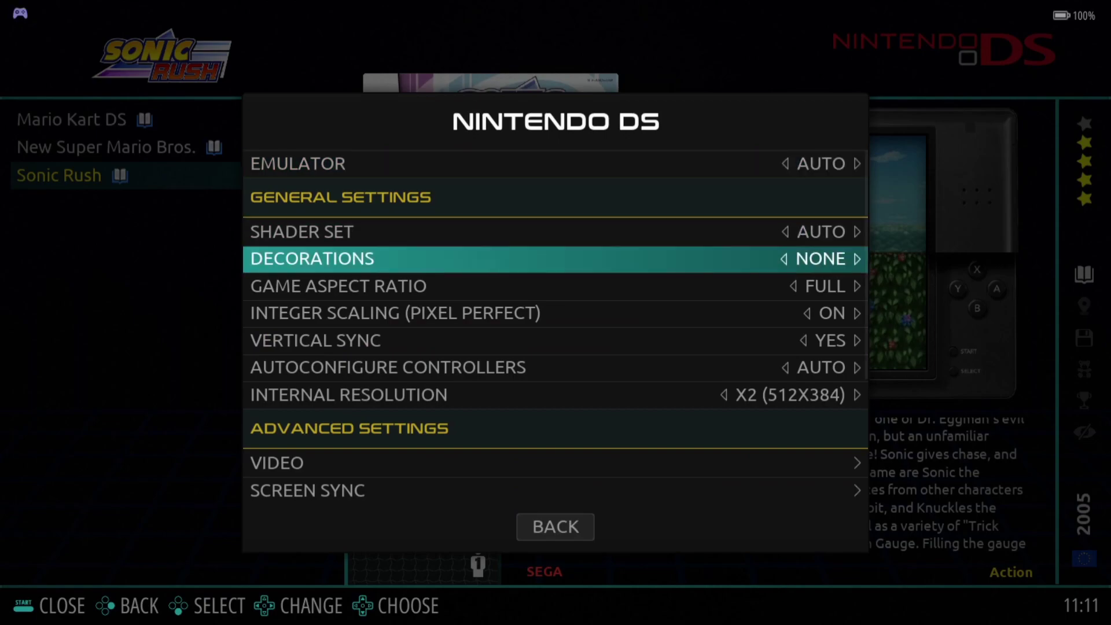
key("Down")
key("Return")
key("Down")
key("Down")
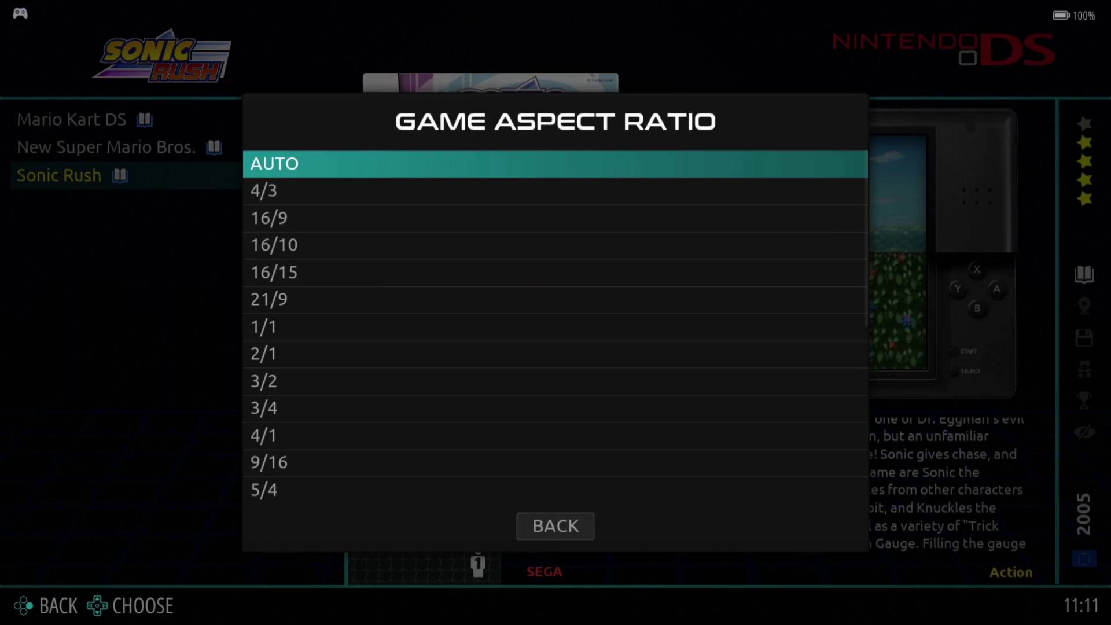
key("Down")
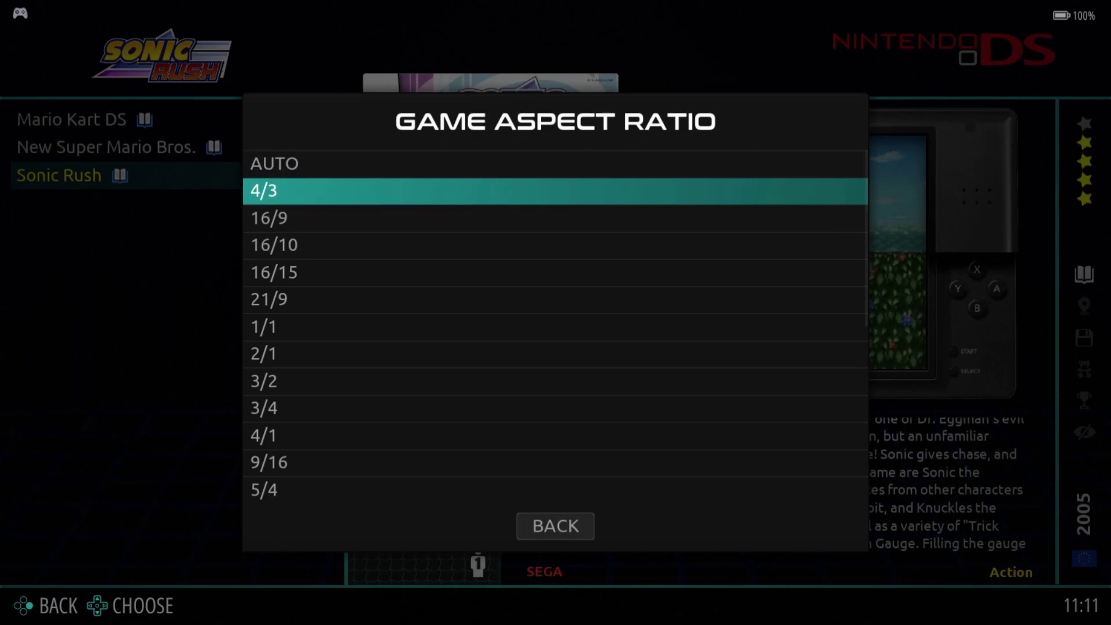
key("Return")
key("Escape")
key("Escape")
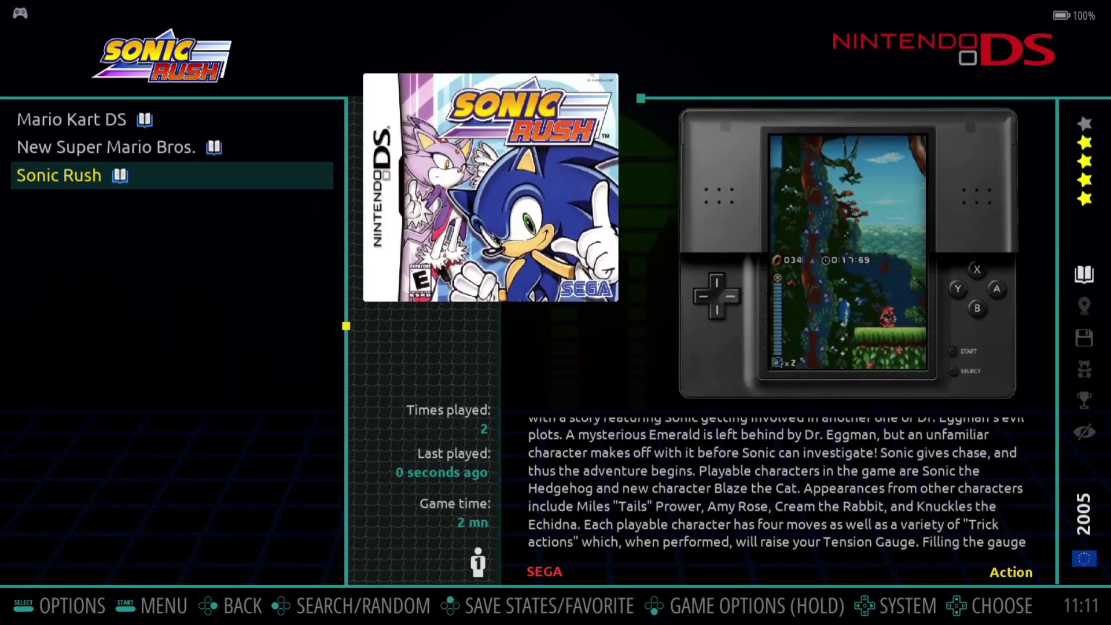
- Launch Sonic Rush again and pass its title screen to check the picture in the 4/3 aspect ratio
key("Return")
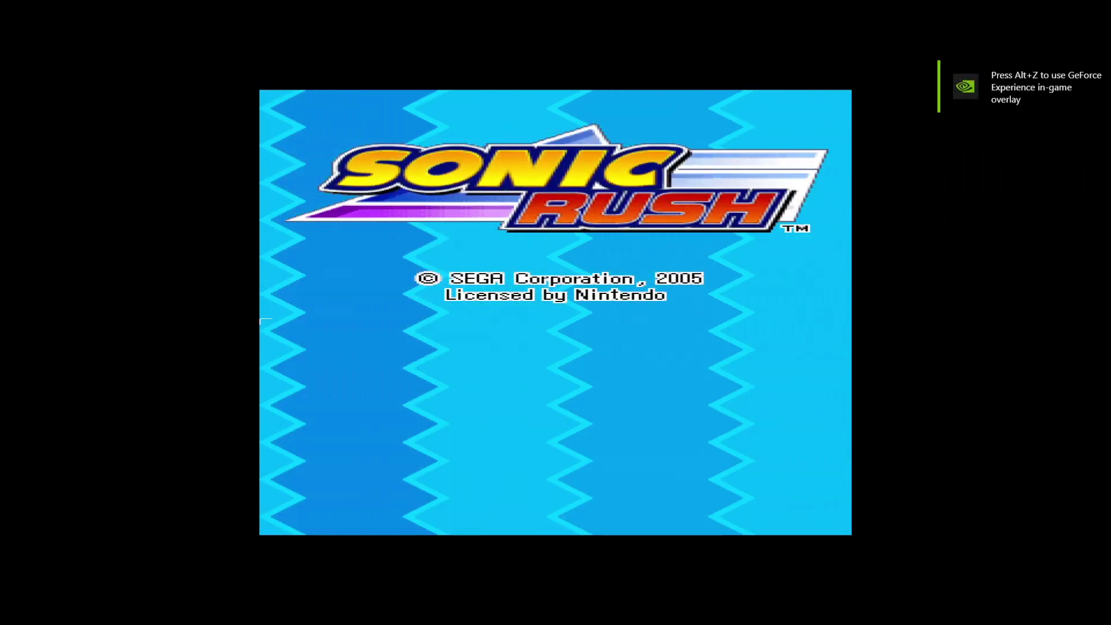
key("Return")
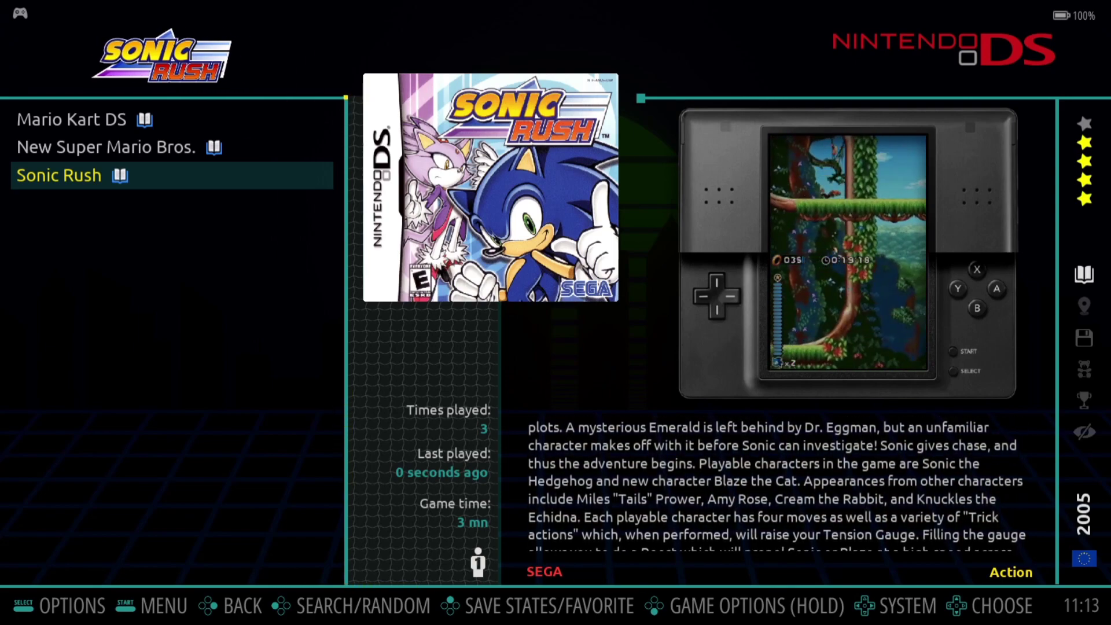
- Select New Super Mario Bros. and reset Decorations and Game Aspect Ratio to Auto in the Nintendo DS system options
key("Up")
key("F1")
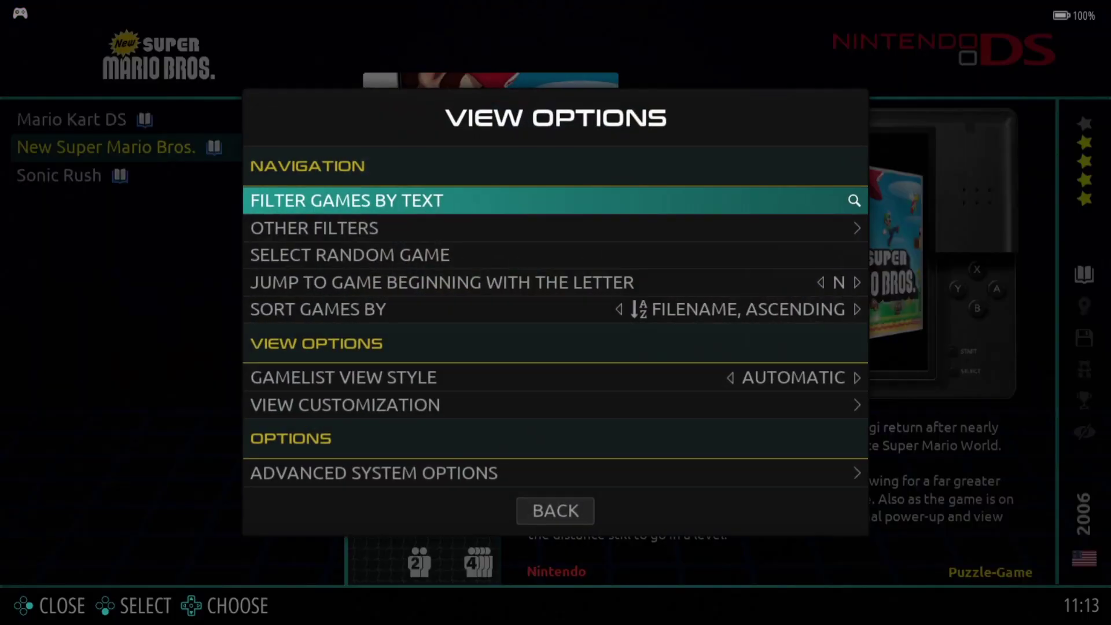
key("Up")
key("Up")
key("Return")
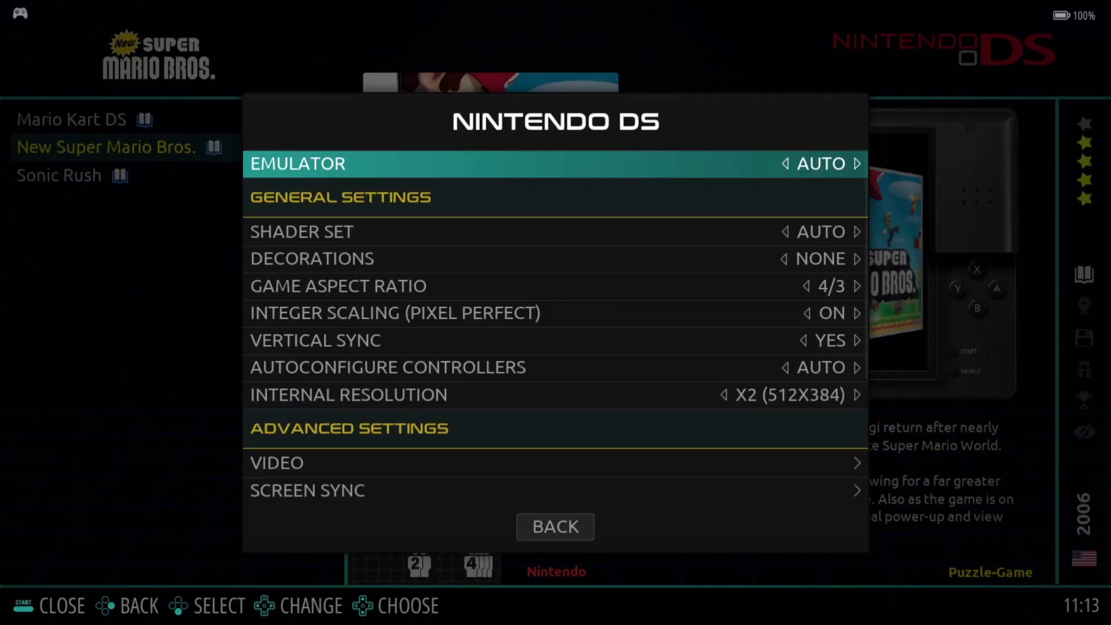
key("Down")
key("Down")
key("Left")
key("Down")
key("Left")
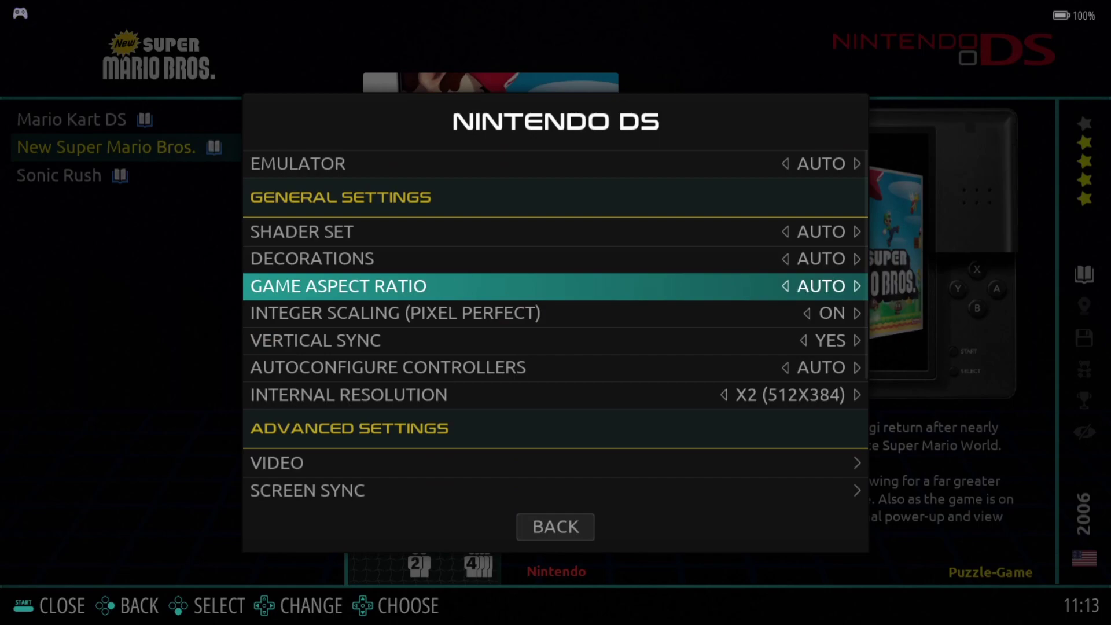
- Reset Integer Scaling, Vertical Sync and Internal Resolution to Auto in the Nintendo DS general settings
key("Down")
key("Left")
key("Down")
key("Left")
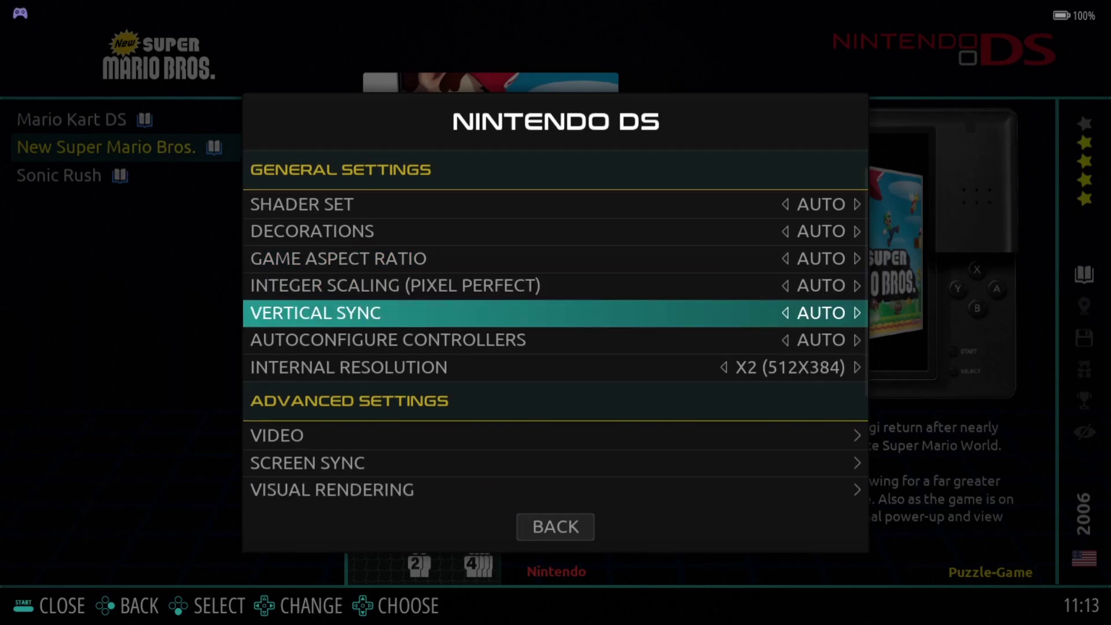
key("Down")
key("Down")
key("Left")
key("Left")
- Reset Smooth Games (Bilinear Filtering) and Anti Aliasing to Auto in the visual rendering settings
key("Down")
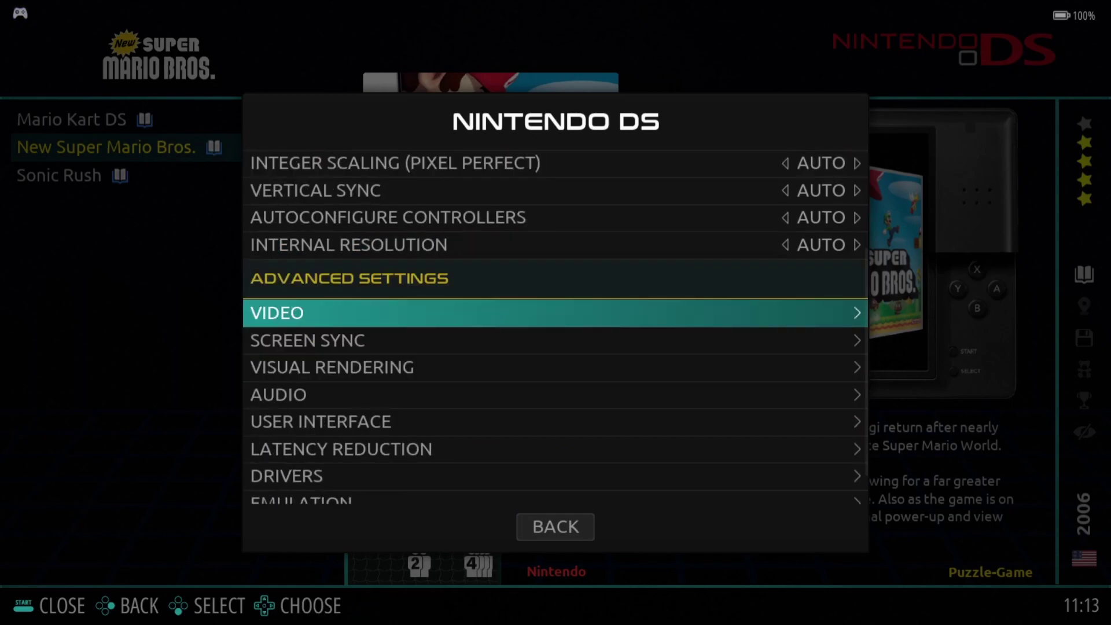
key("Down")
key("Return")
key("Escape")
key("Down")
key("Return")
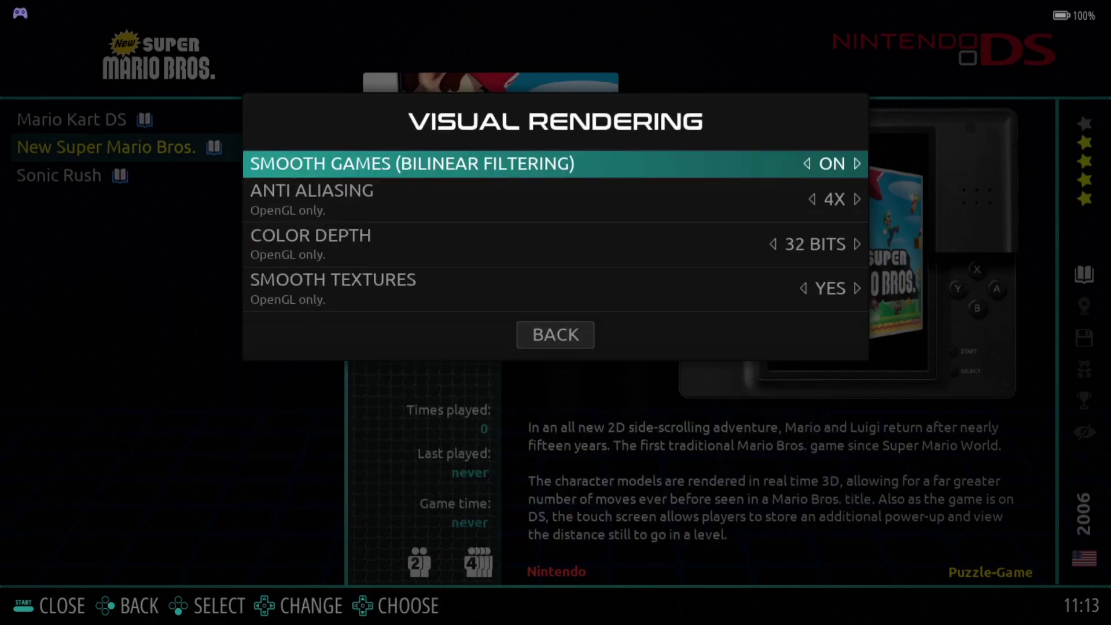
key("Left")
key("Down")
key("Left")
key("Left")
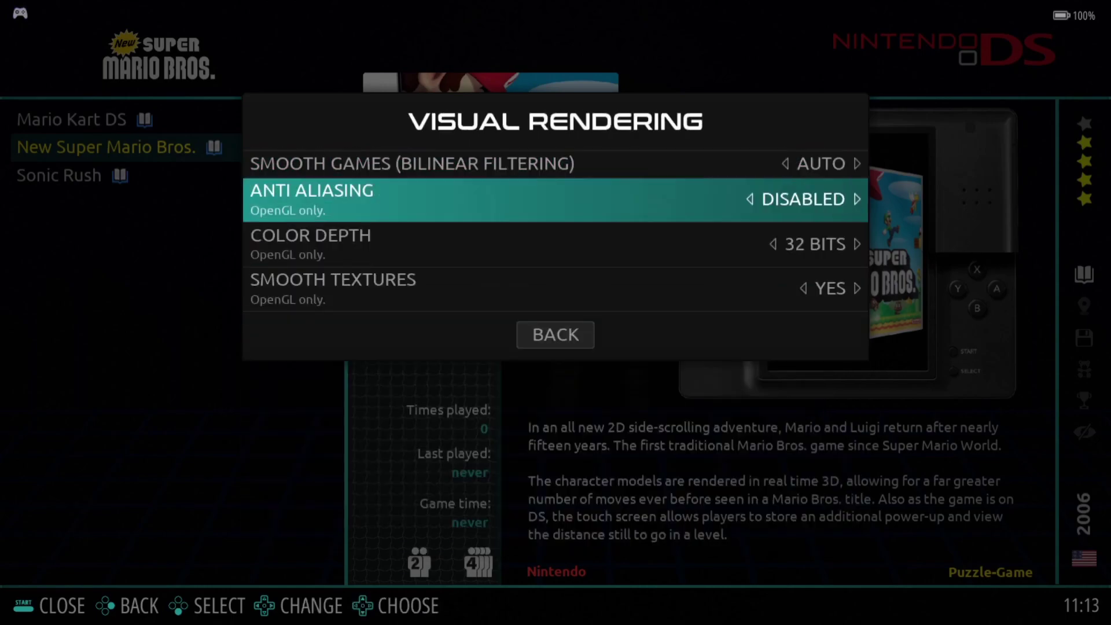
key("Left")
- Reset Color Depth and Smooth Textures to Auto, then return to the game list
key("Down")
key("Left")
key("Down")
key("Left")
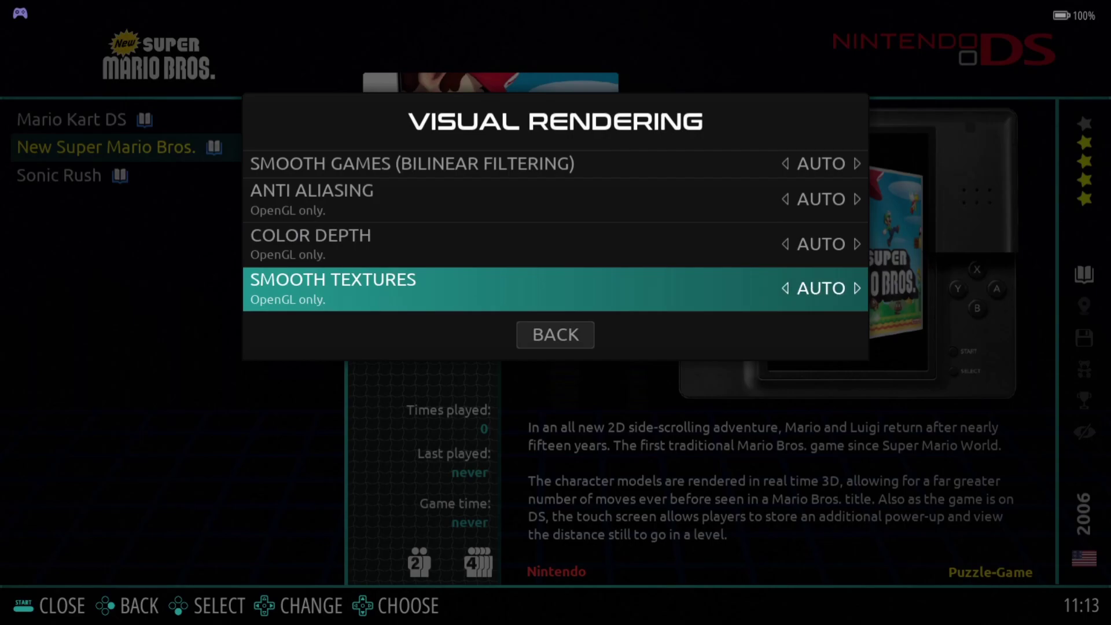
key("Escape")
key("Down")
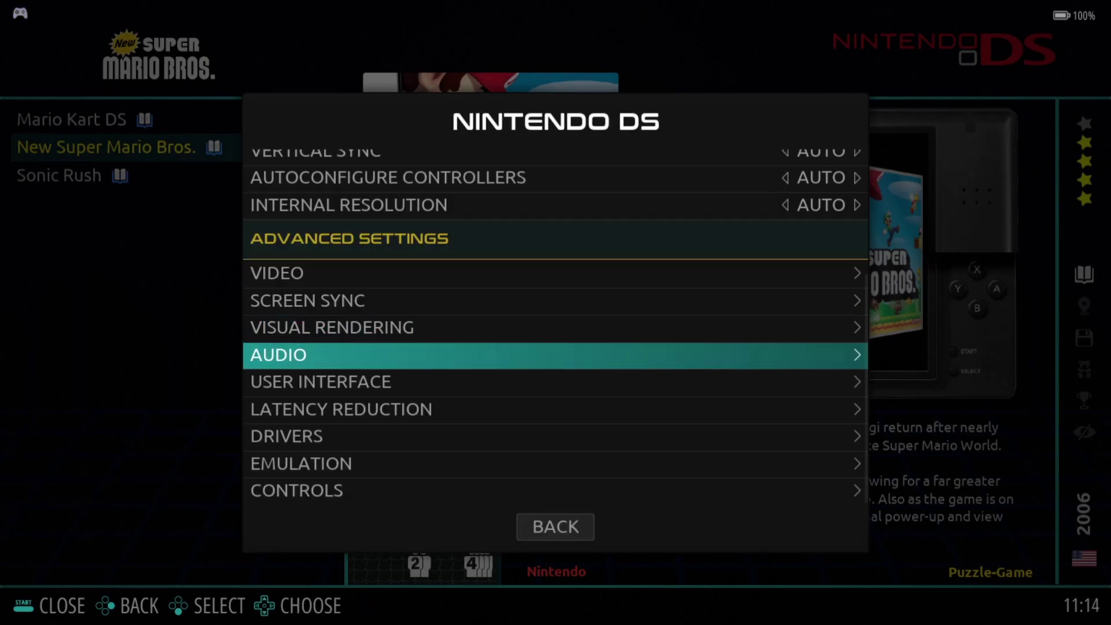
key("Escape")
- Launch New Super Mario Bros., load File 1 in Mario Game mode and enter level World 1-4
key("Return")
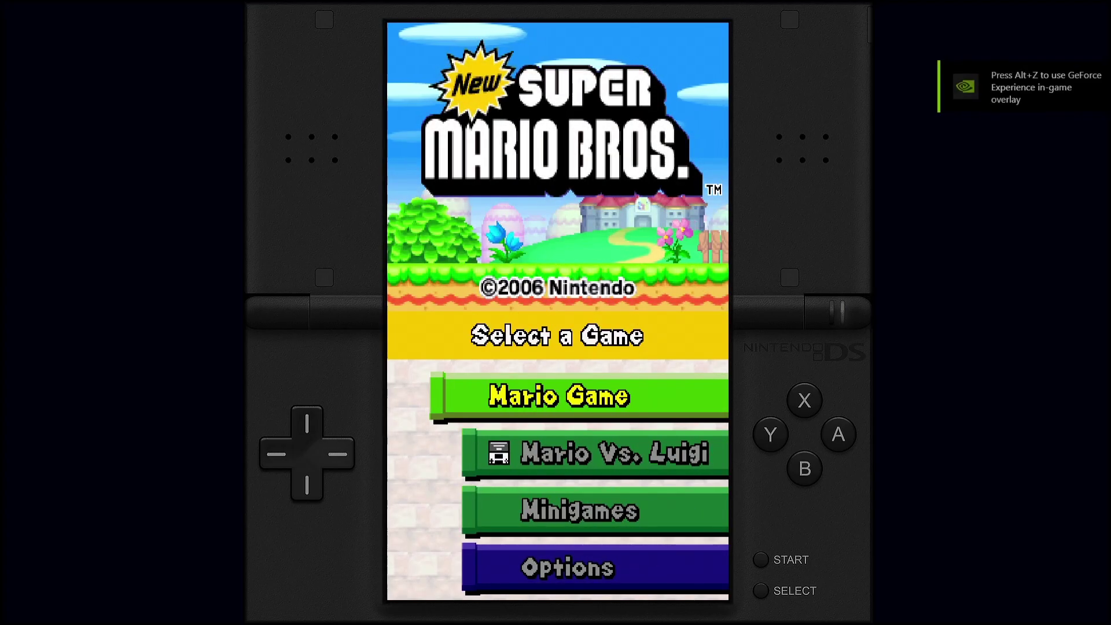
key("x")
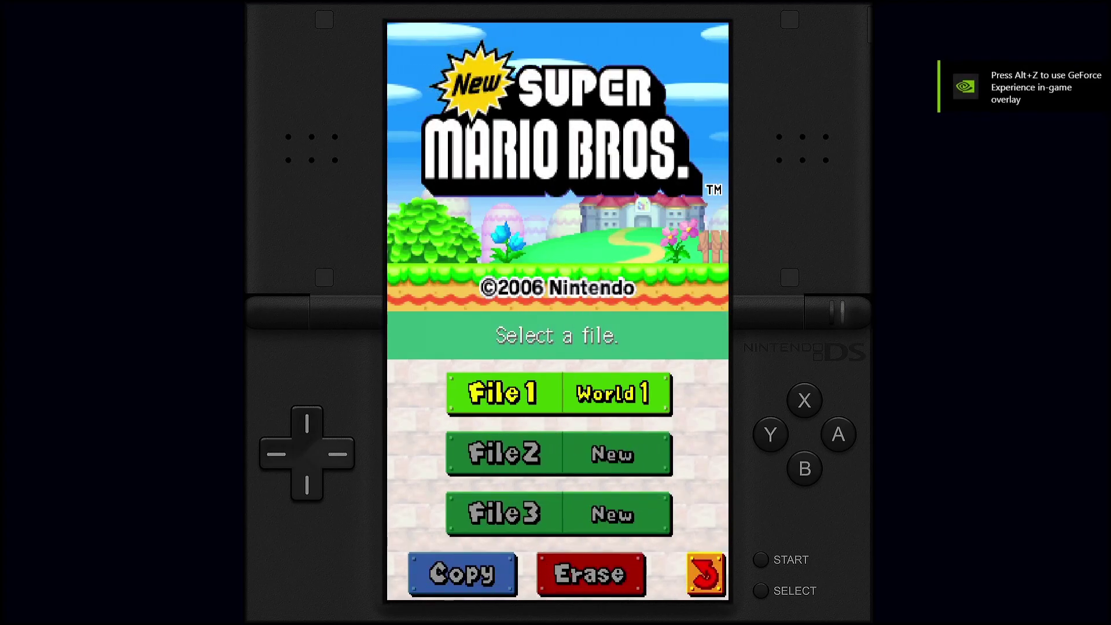
key("x")
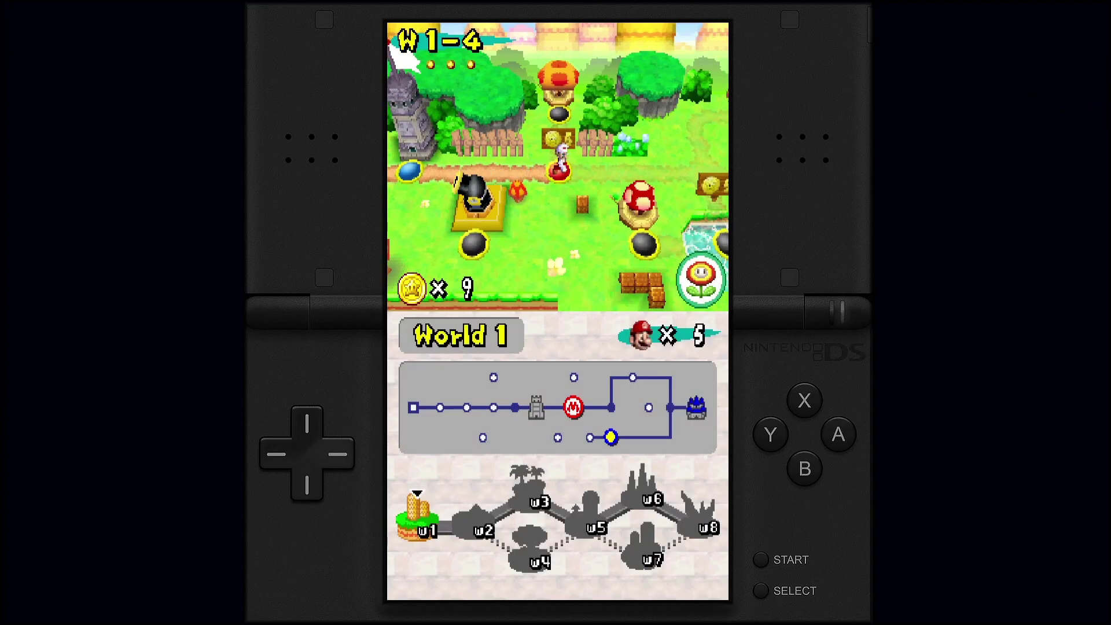
key("x")
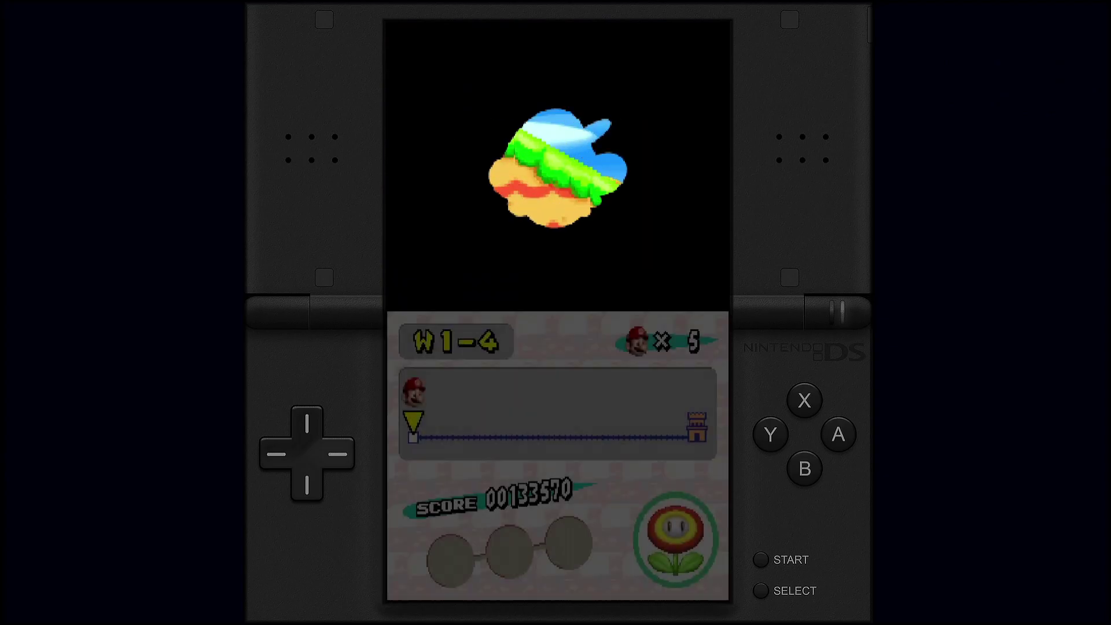
- Play the opening slopes and block bridges of World 1-4 to check gameplay with the Auto settings
key("Right")
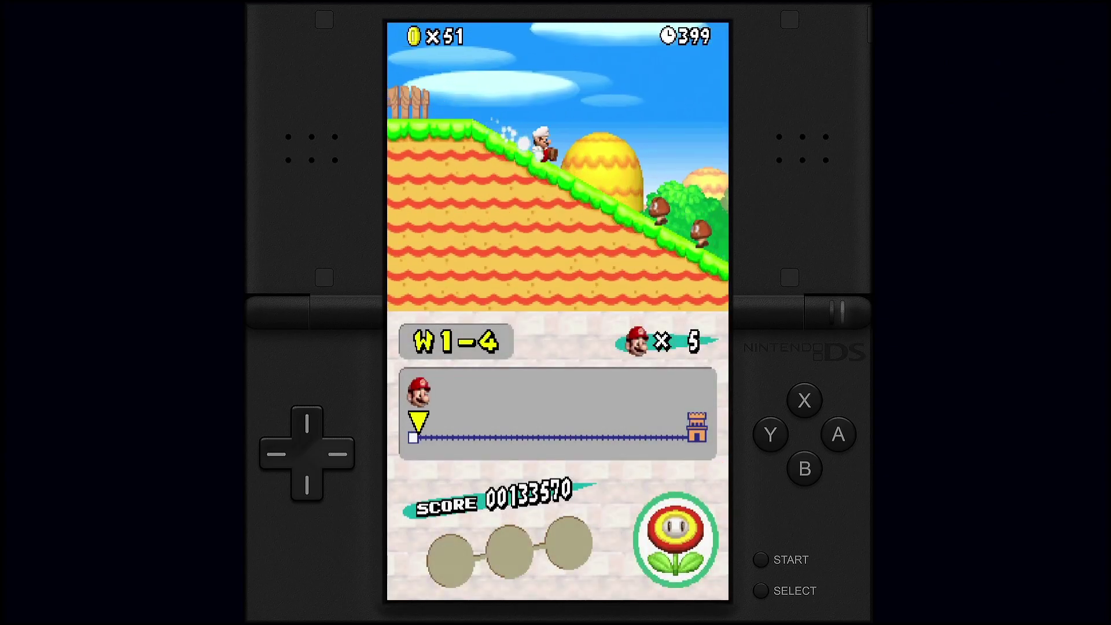
key("Right")
key("x")
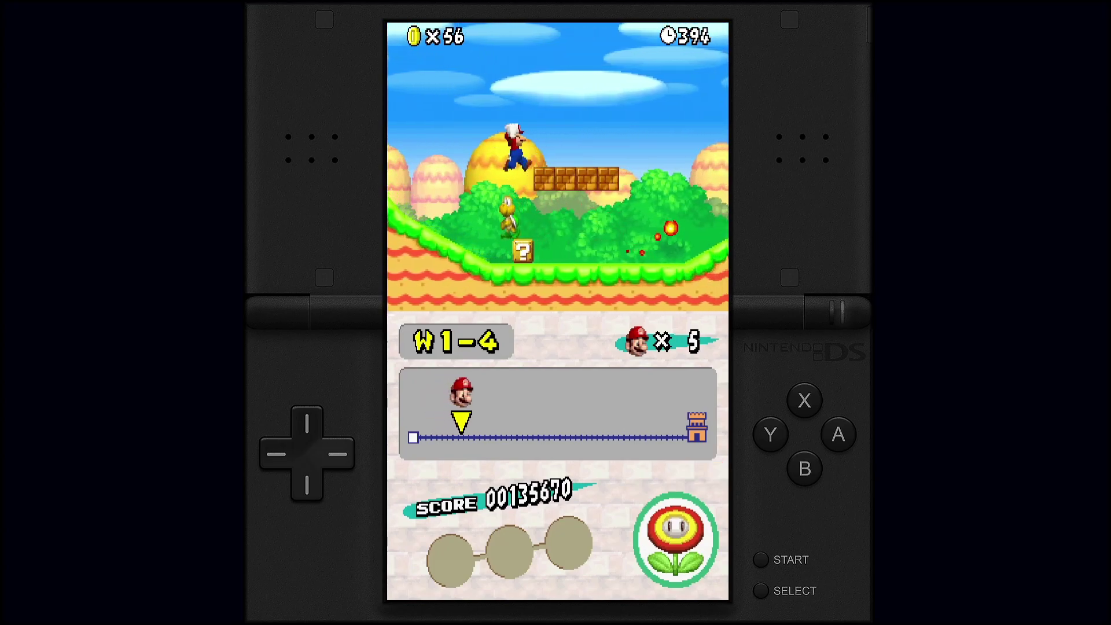
key("Right")
key("x")
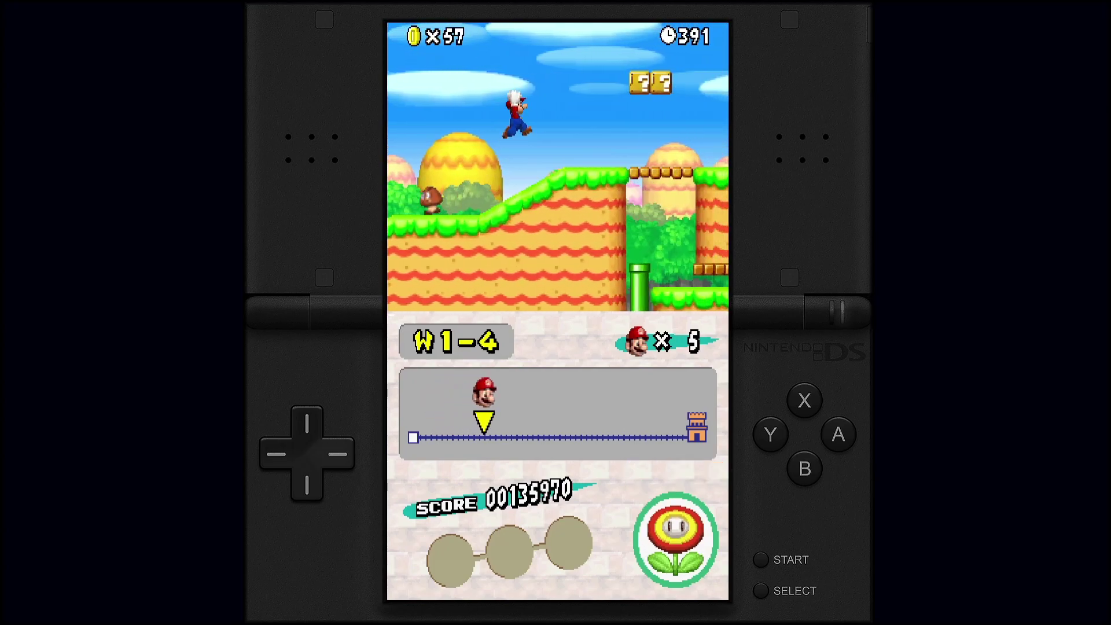
key("Right")
key("x")
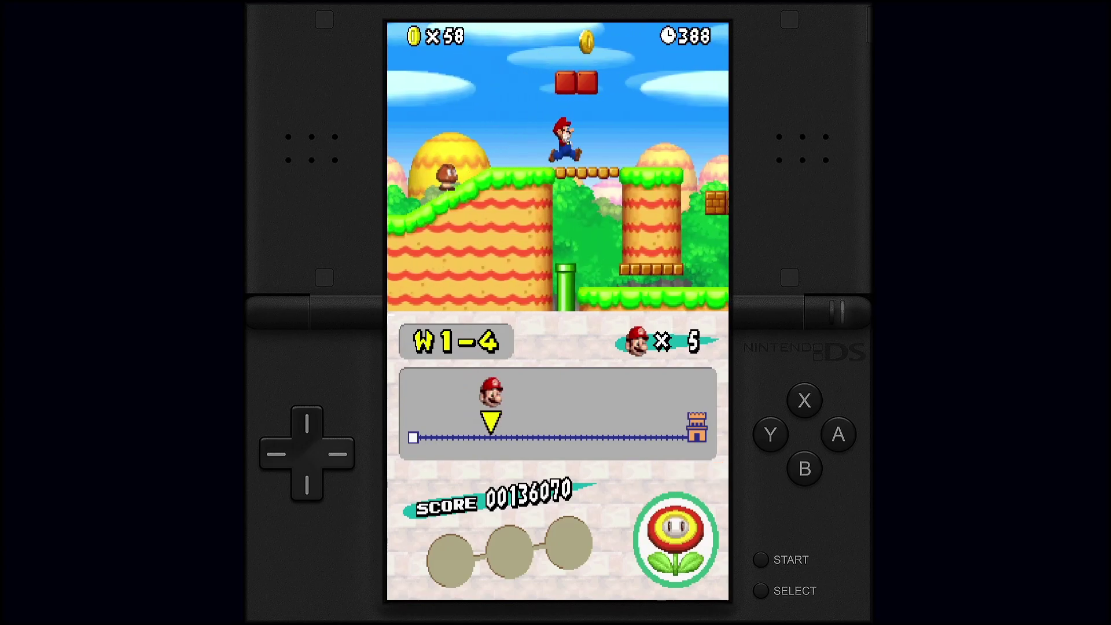
key("Right")
key("x")
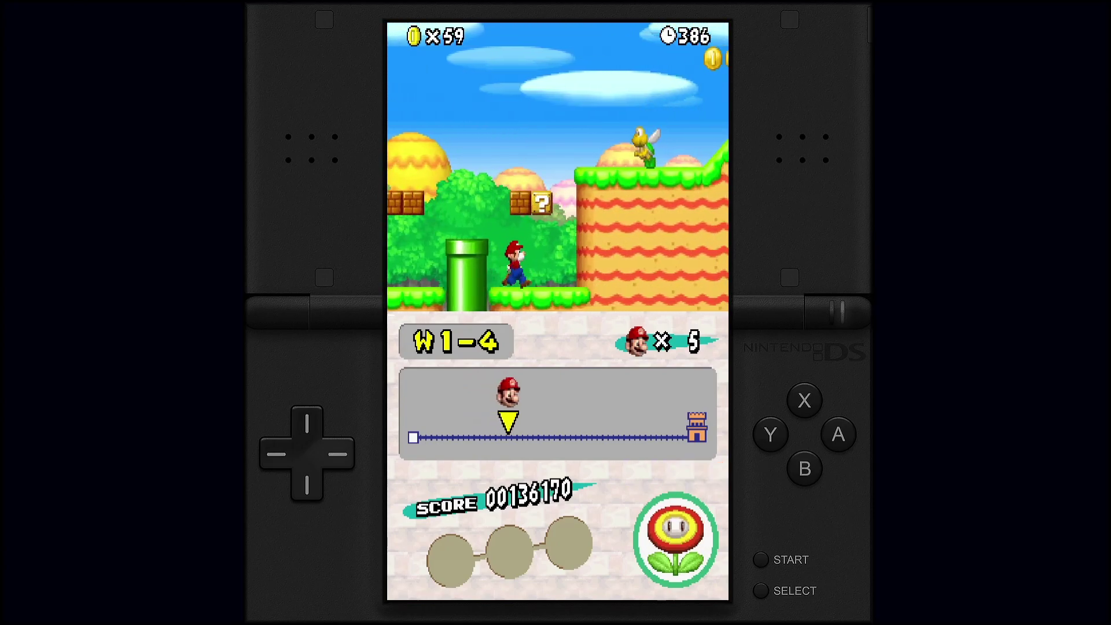
key("Right")
key("x")
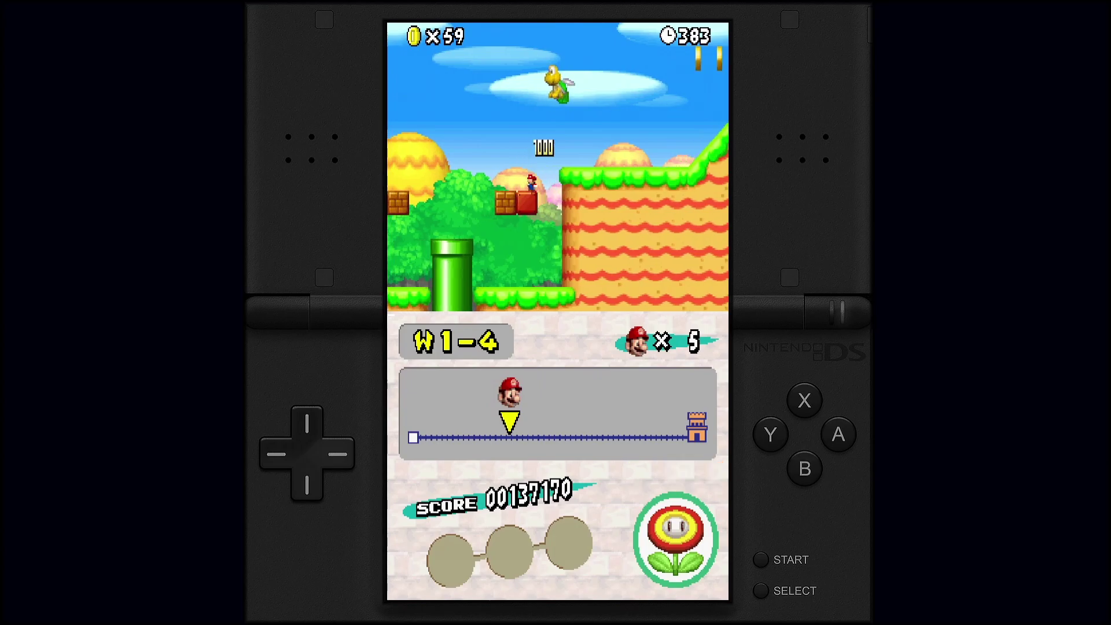
- Continue World 1-4 across the hill and over the brick tower, and return to the Nintendo DS game list
key("Right")
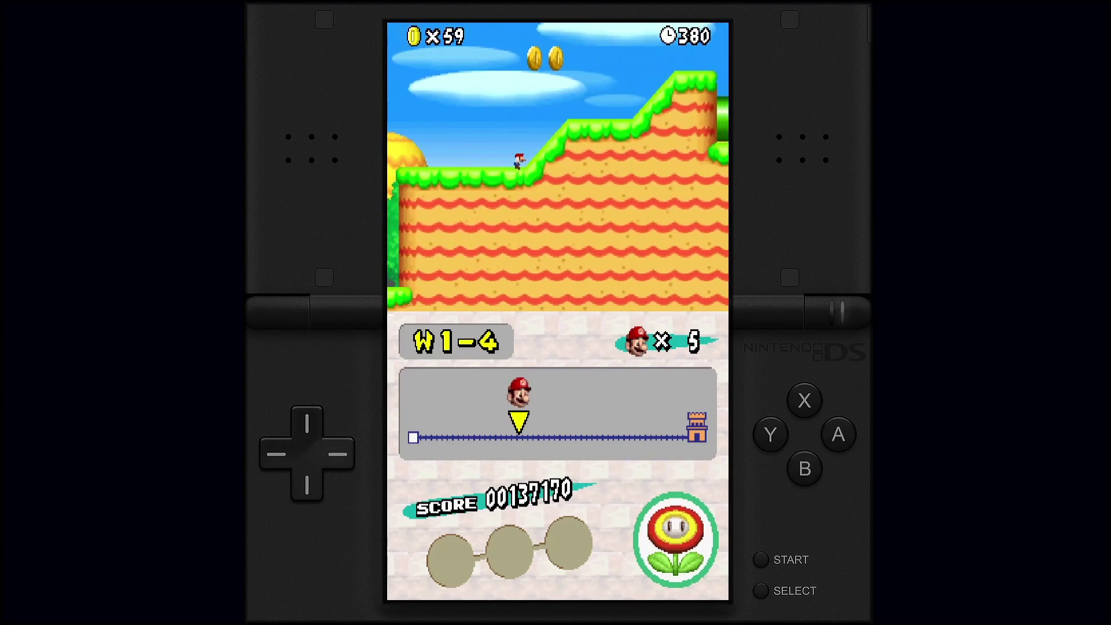
key("Right")
key("x")
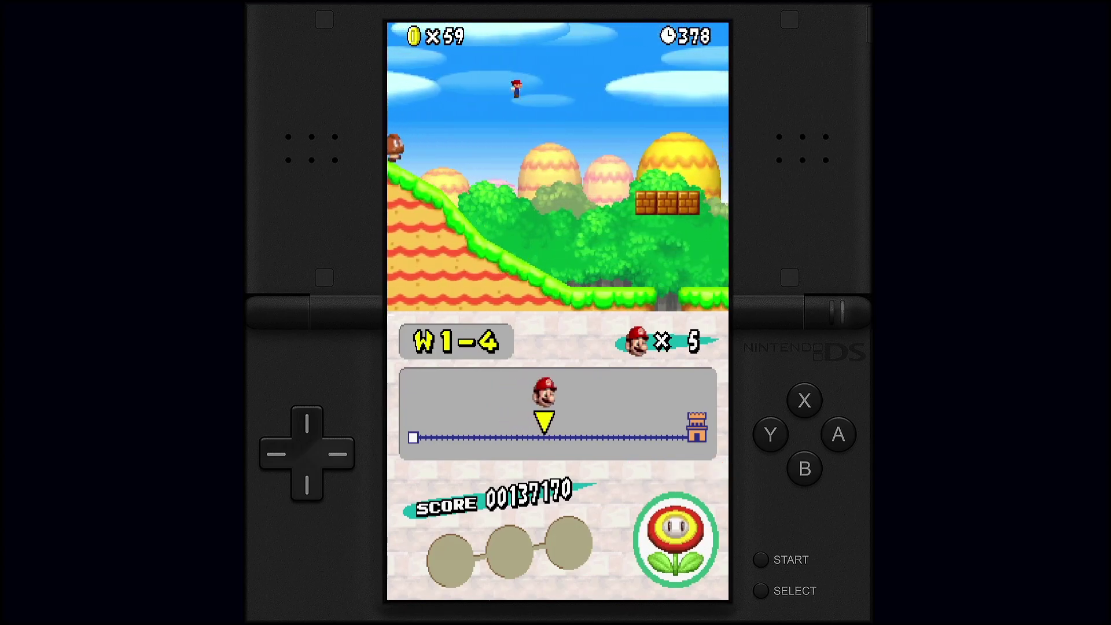
key("Right")
key("Right")
key("x")
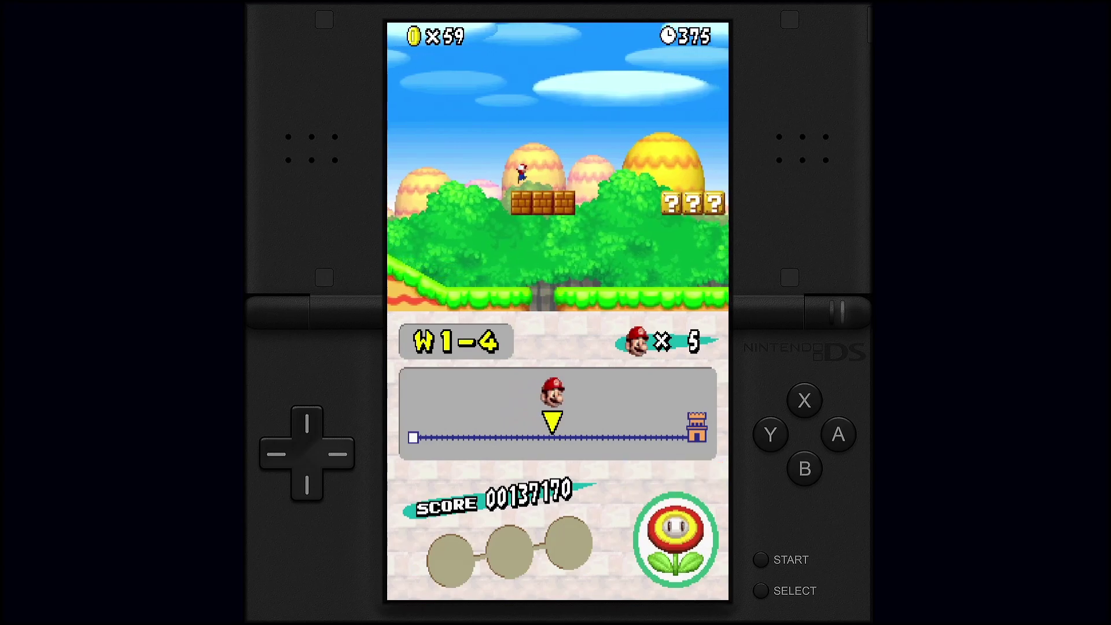
key("Right")
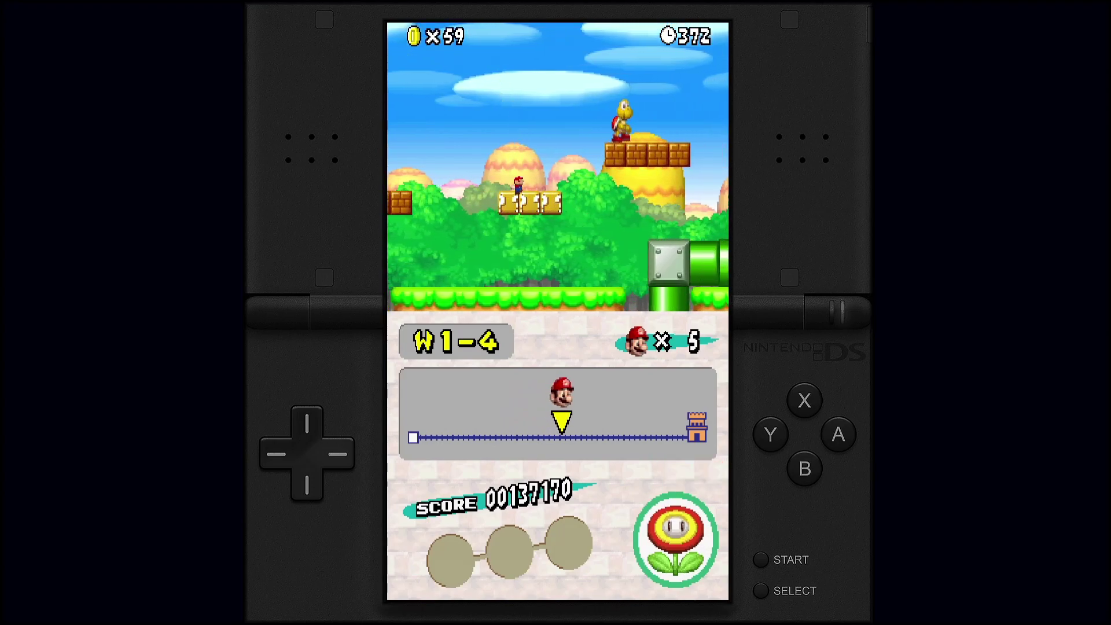
key("Right")
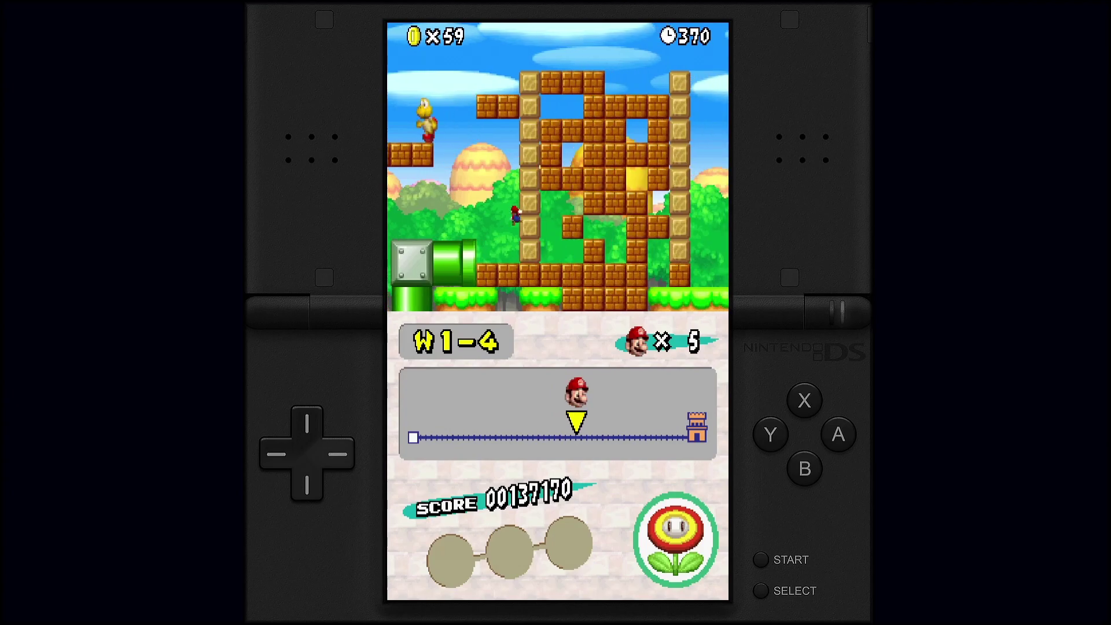
key("Left")
key("x")
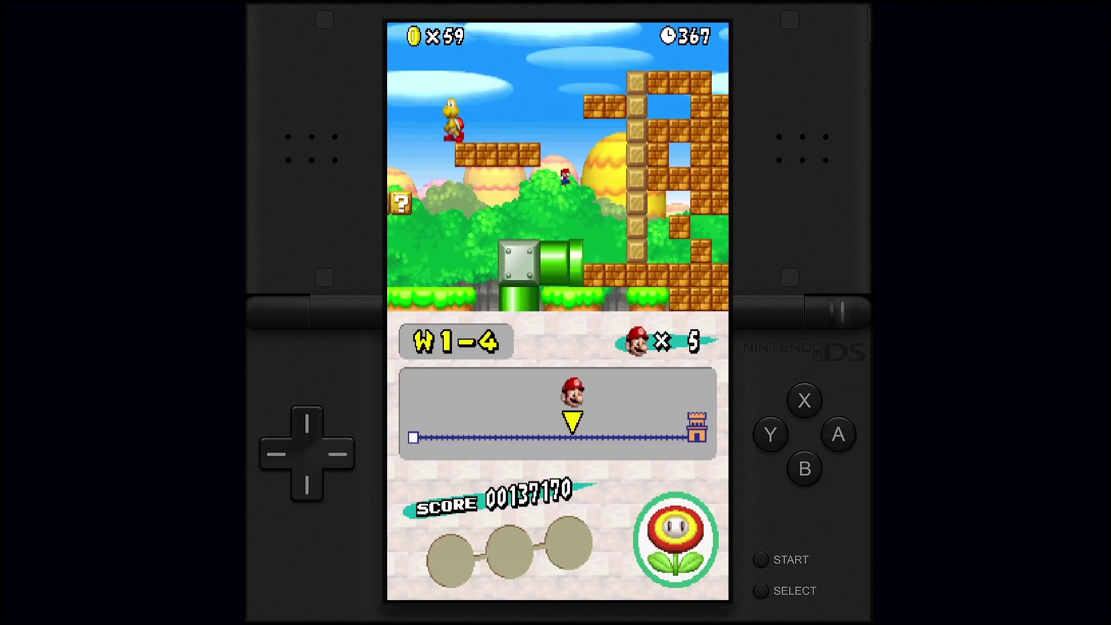
key("Right")
key("x")
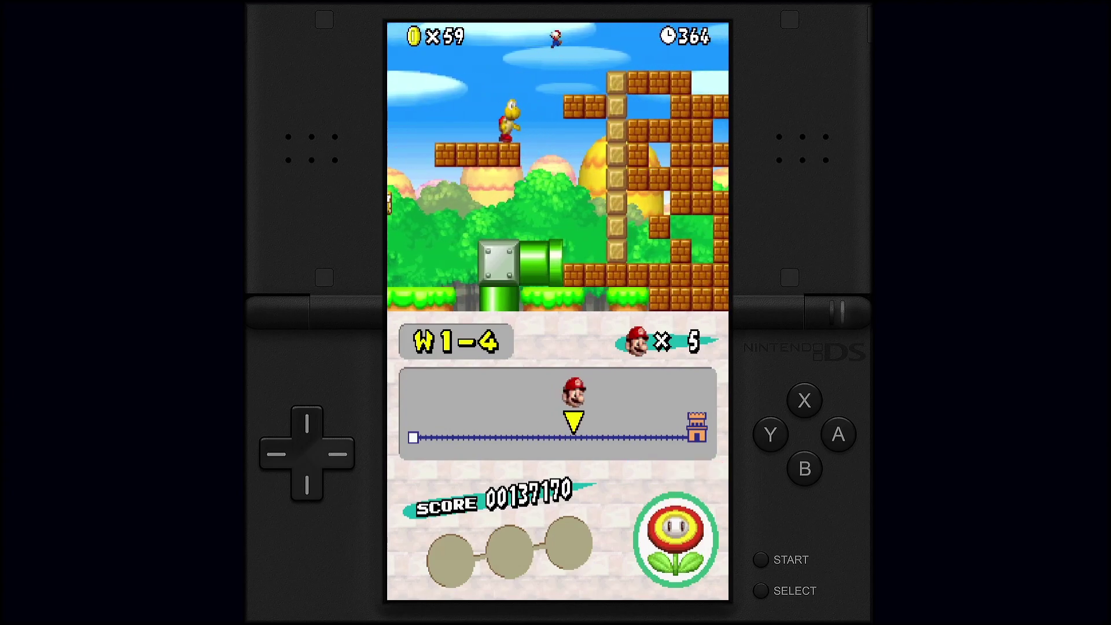
key("Return")
key("Return")
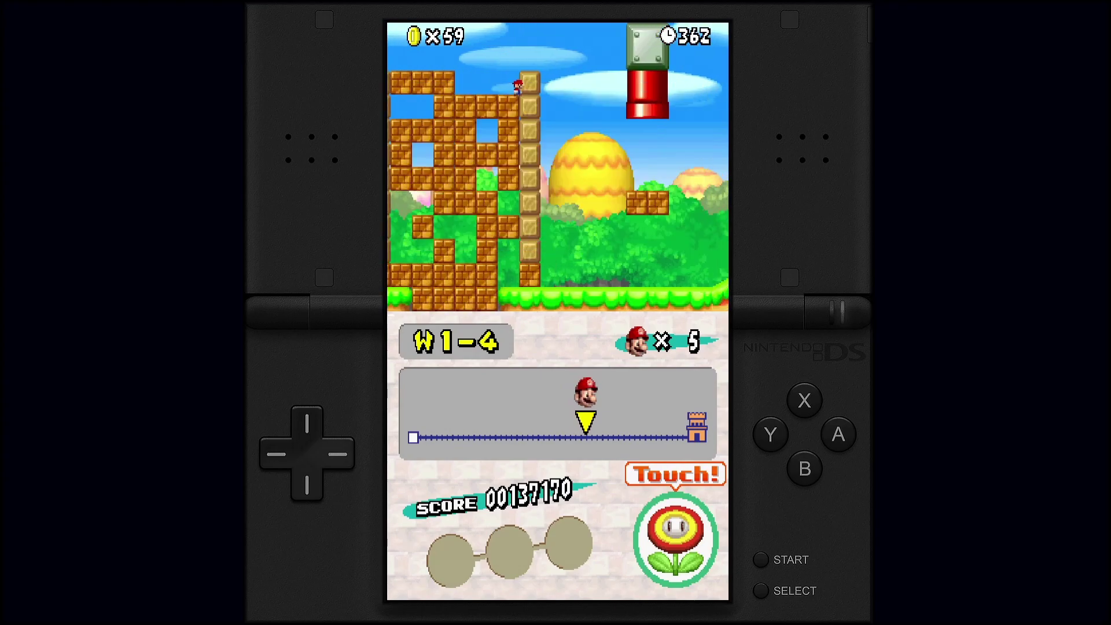
key("Right")
key("Left")
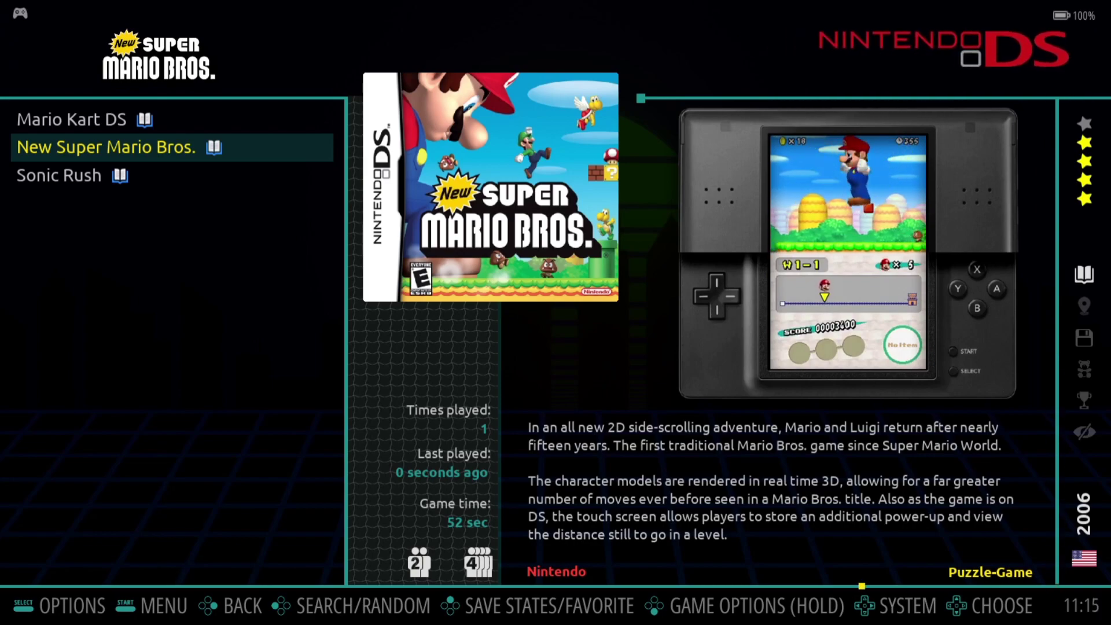
- Open the advanced system options for Nintendo DS and set Shader Set to None
key("F2")
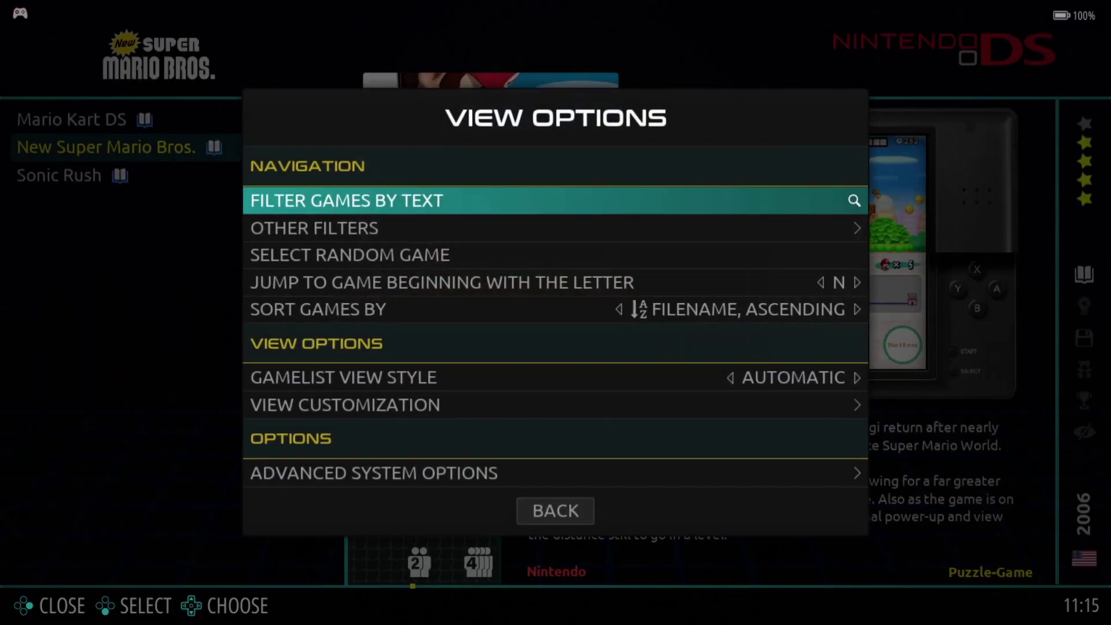
key("Up")
key("Return")
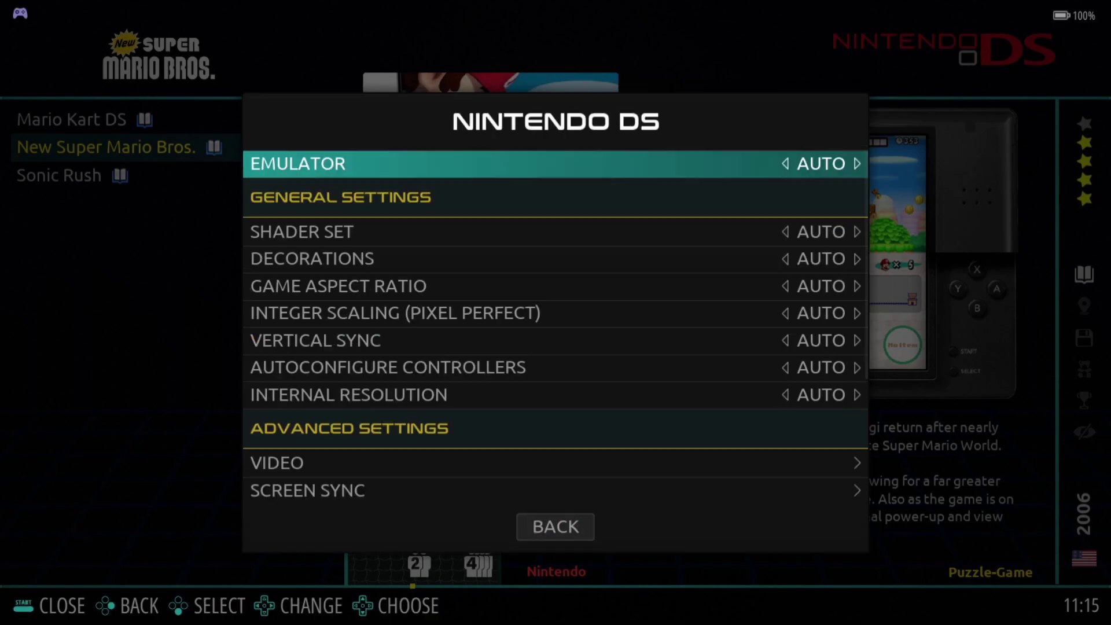
key("Down")
key("Return")
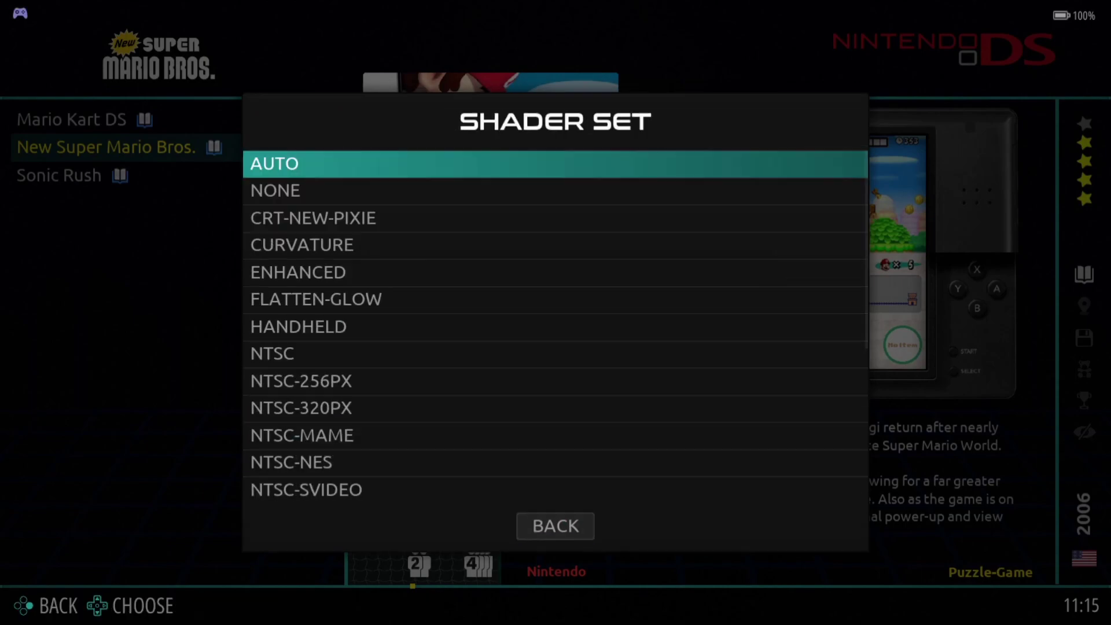
key("Down")
key("Return")
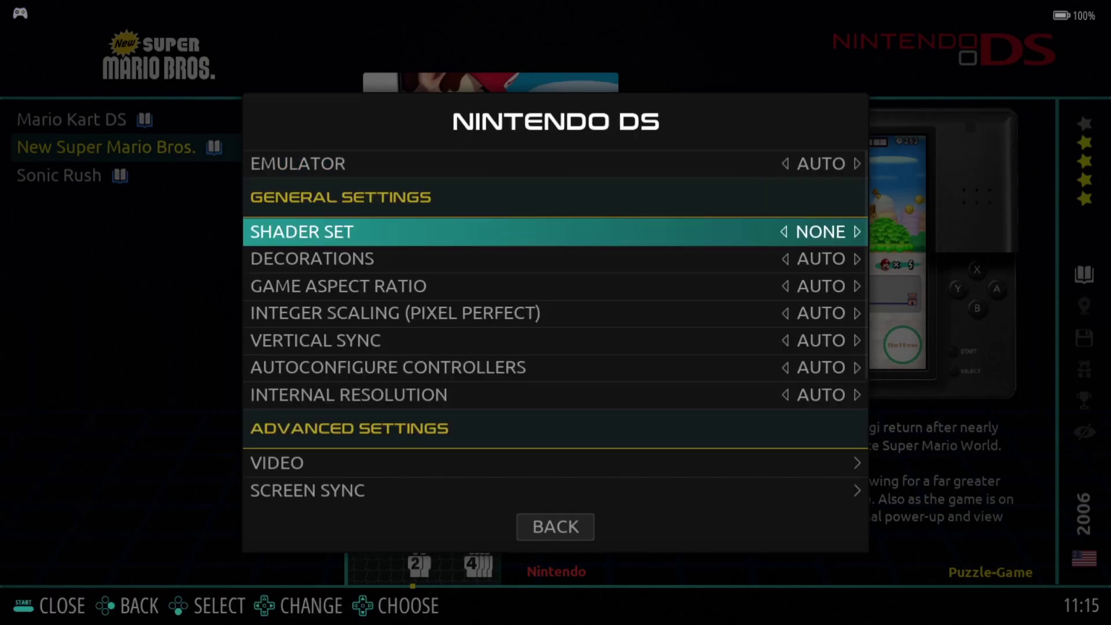
- Set Decorations to None and Game Aspect Ratio to Full in the Nintendo DS general settings
key("Down")
key("Return")
key("Down")
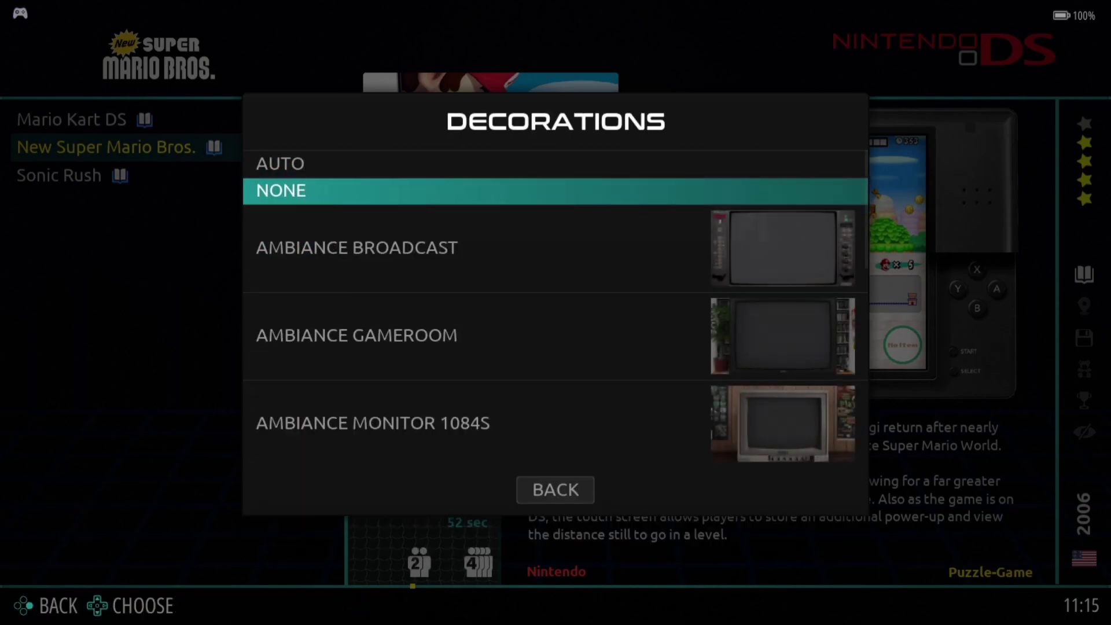
key("Return")
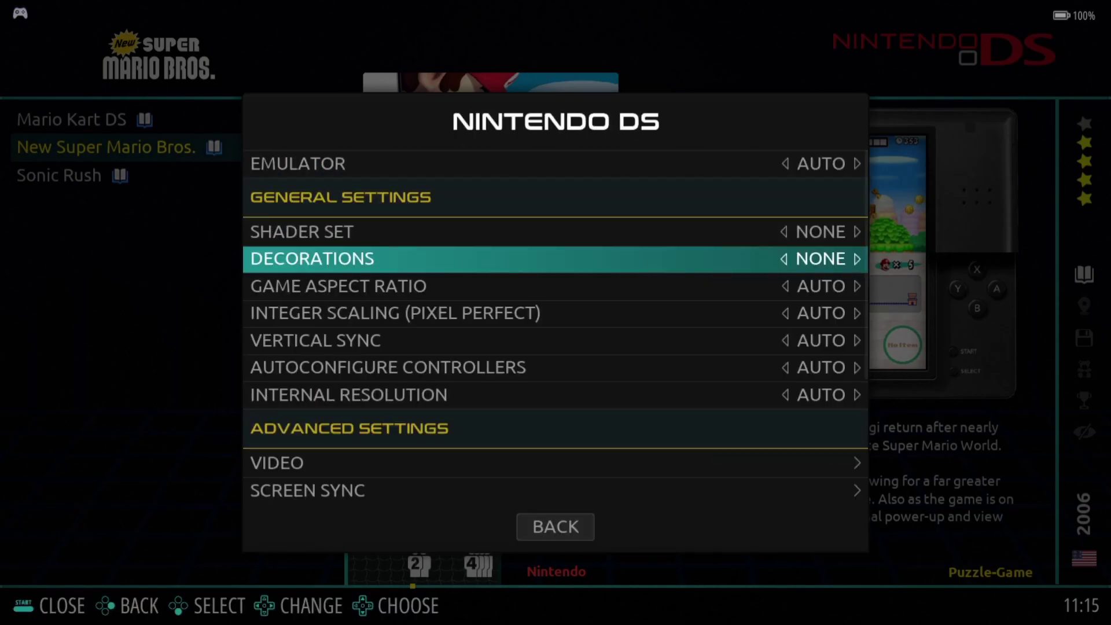
key("Down")
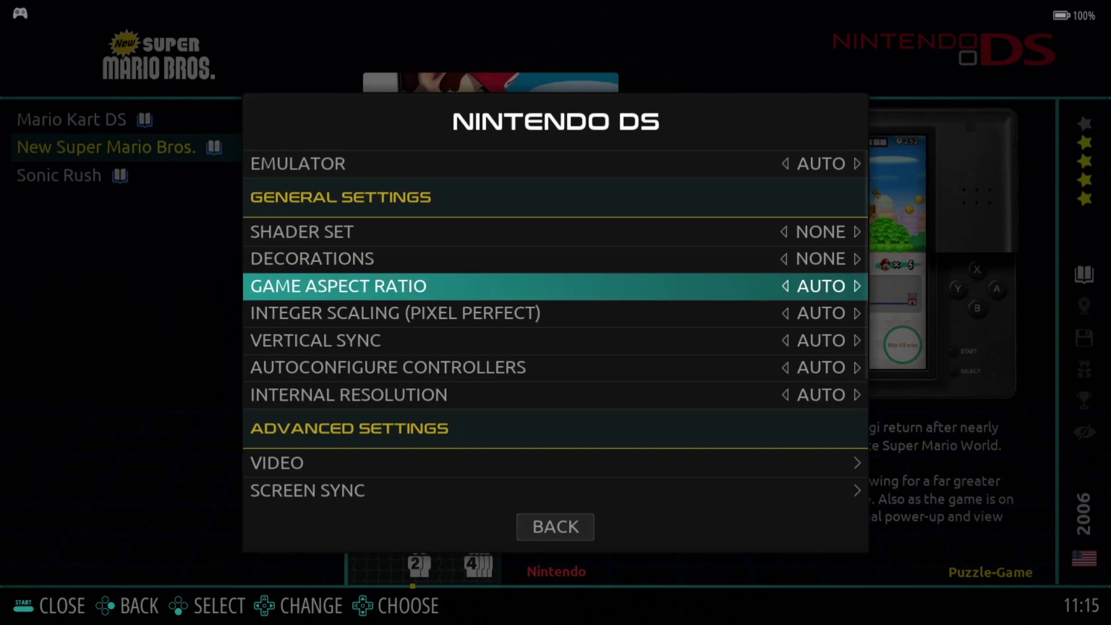
key("Return")
key("Up")
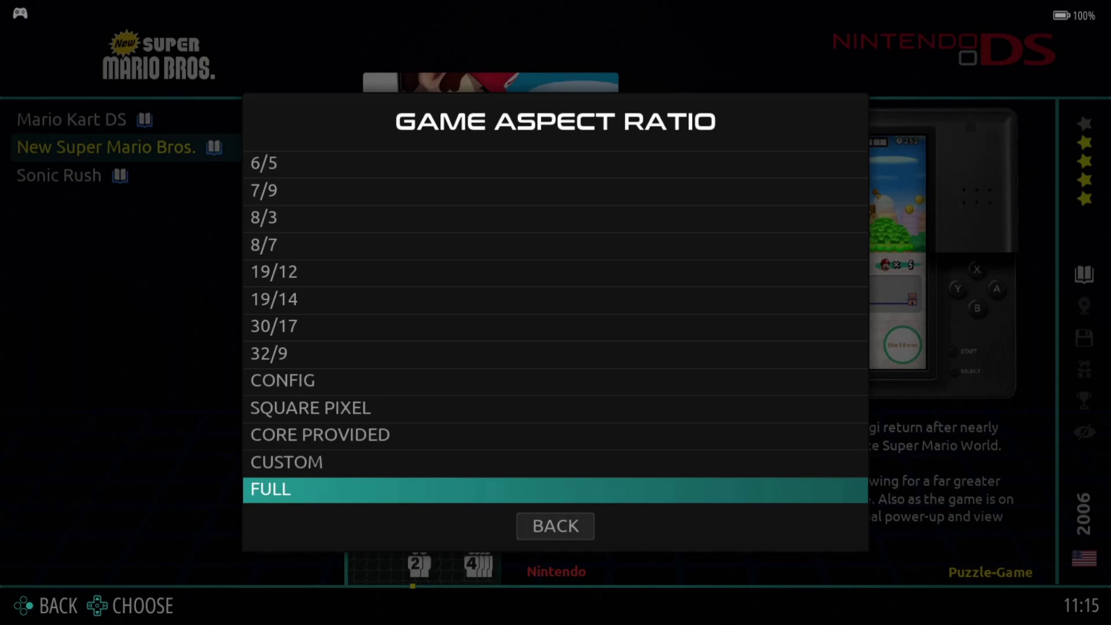
key("Return")
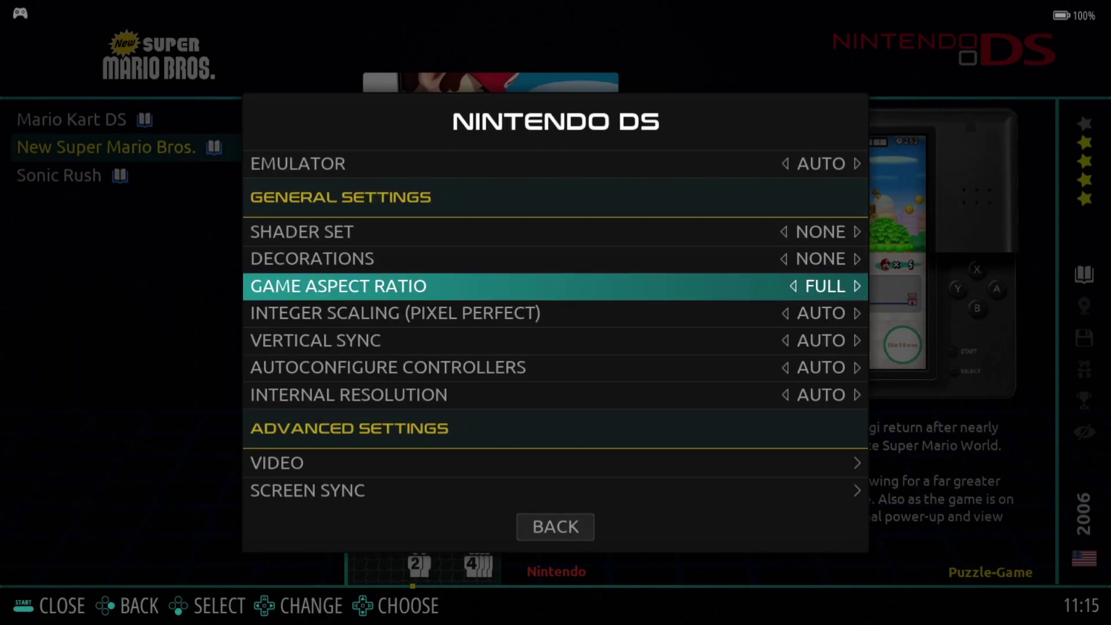
- Set Integer Scaling (Pixel Perfect) to On and Vertical Sync to Yes
key("Down")
key("Return")
key("Down")
key("Return")
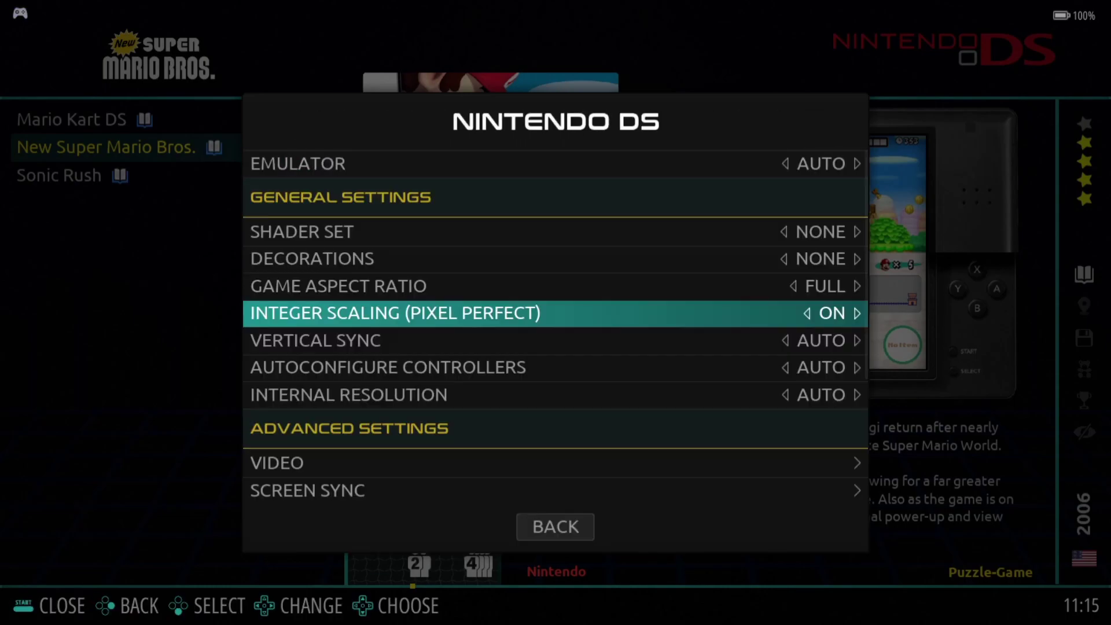
key("Down")
key("Return")
key("Down")
key("Down")
key("Return")
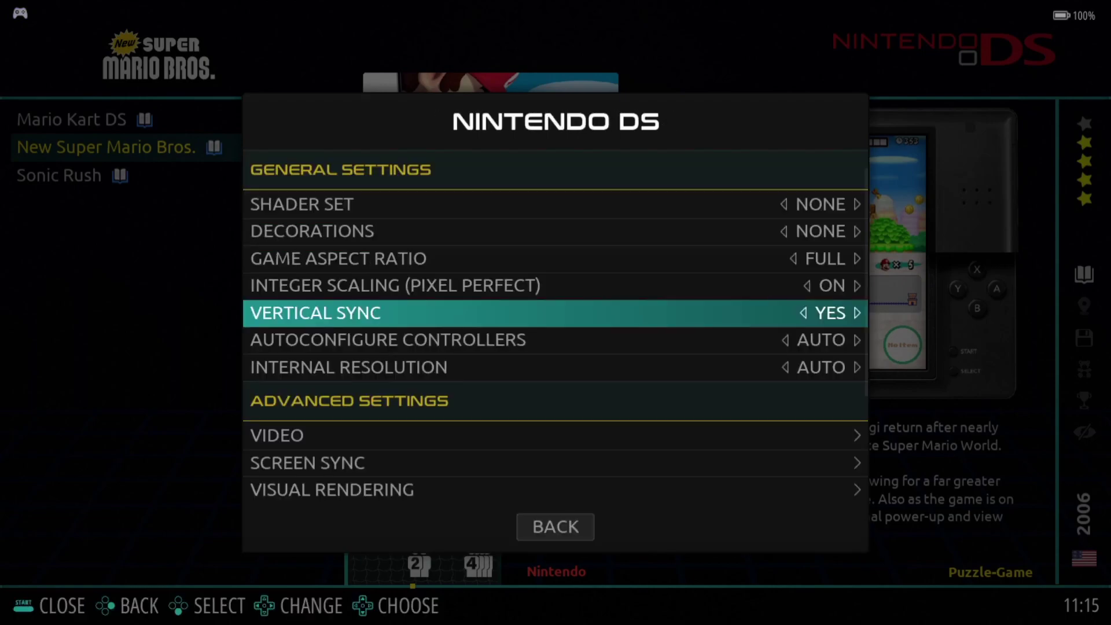
- Set the Nintendo DS Internal Resolution to X2 (512x384)
key("Down")
key("Down")
key("Return")
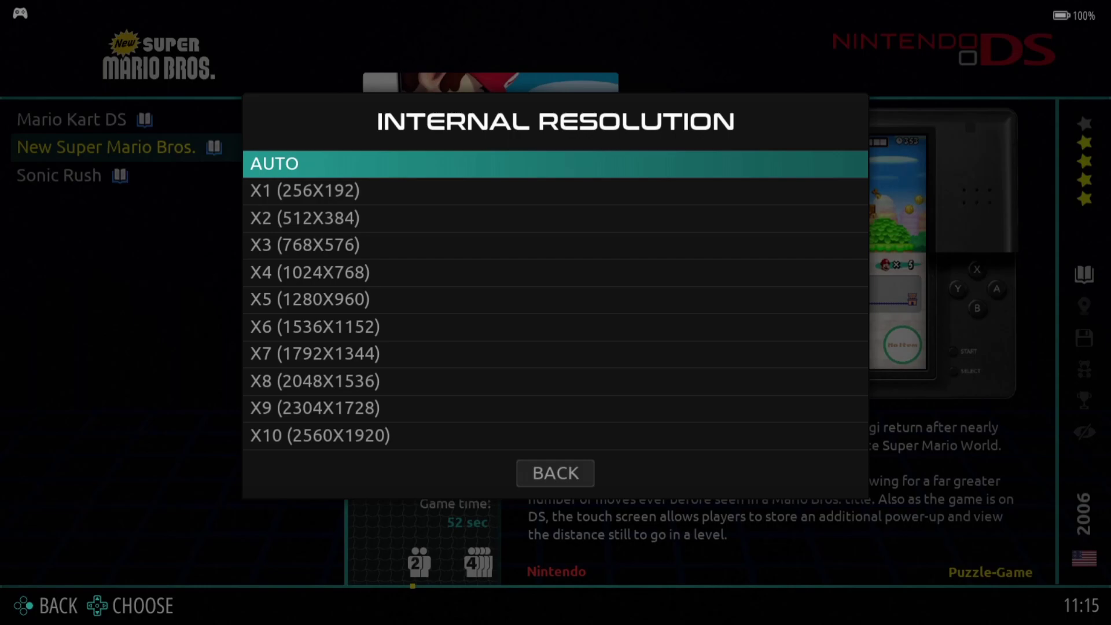
key("Down")
key("Down")
key("Down")
key("Up")
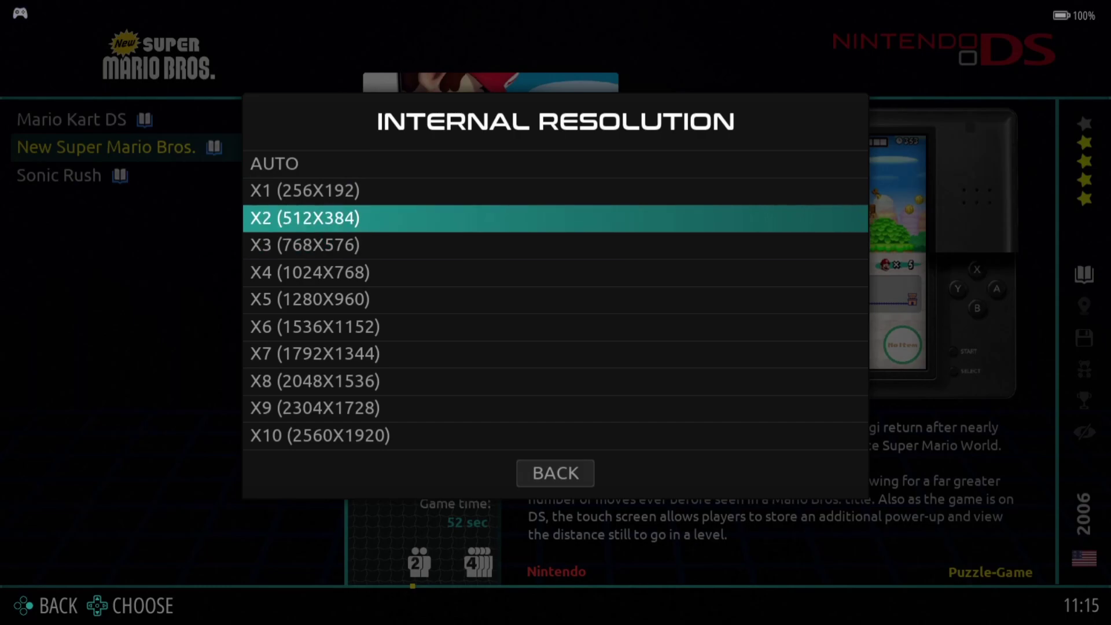
key("Return")
- Set Screen Layout Positioning to Left/Right in the Nintendo DS video settings
key("Down")
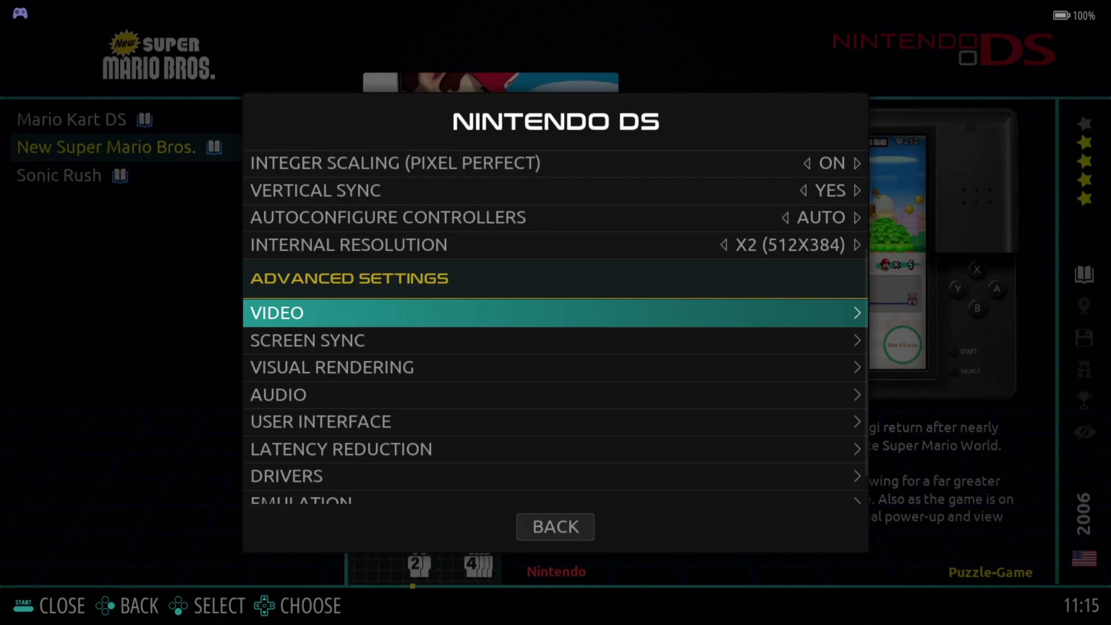
key("Return")
key("Down")
key("Down")
key("Down")
key("Down")
key("Down")
key("Down")
key("Return")
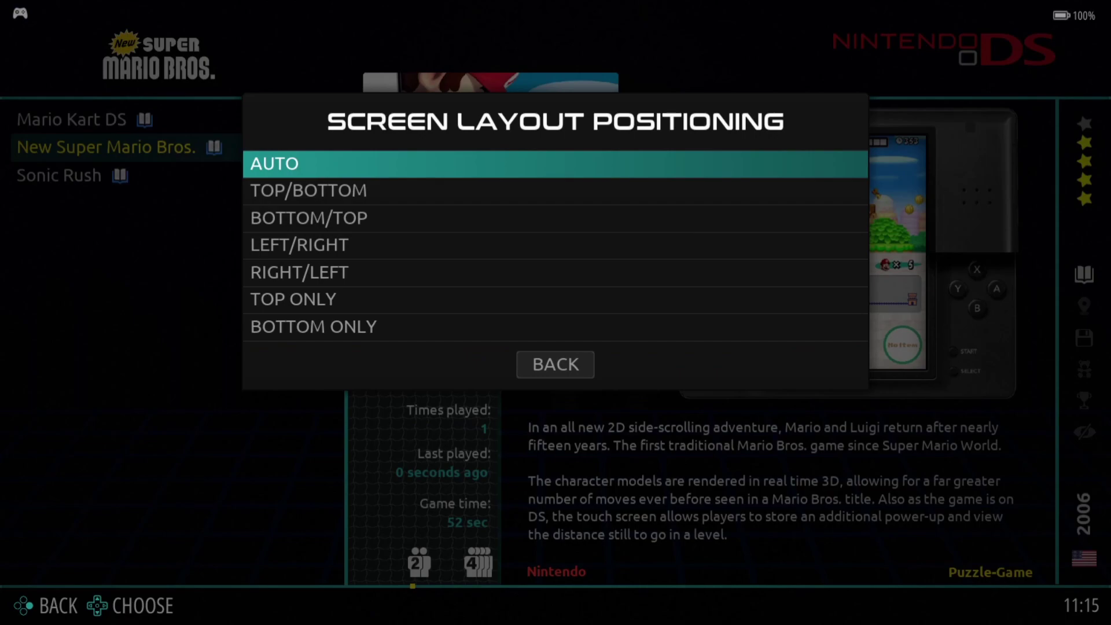
key("Down")
key("Down")
key("Down")
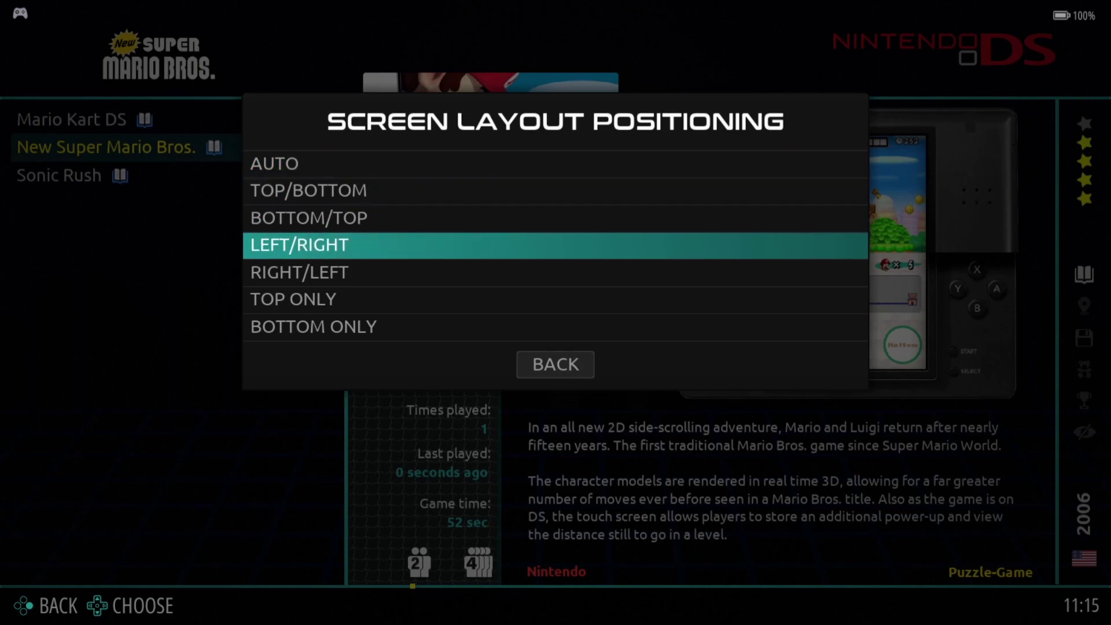
key("Return")
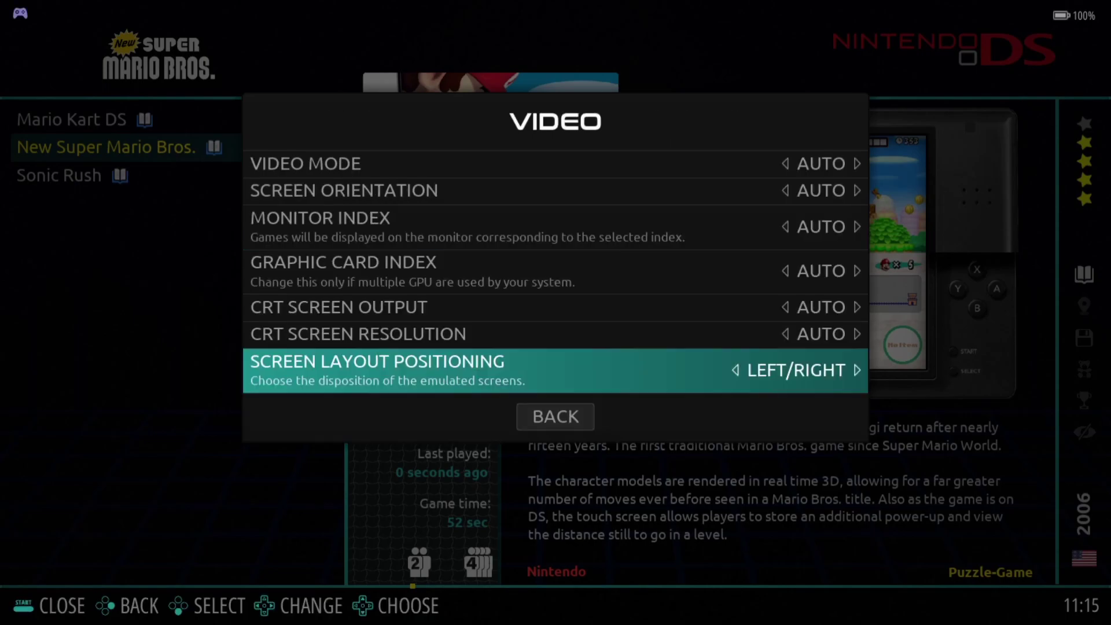
key("Down")
key("Return")
- Set Smooth Games (Bilinear Filtering) to On and Anti Aliasing to 4X in the Nintendo DS visual rendering settings
key("Down")
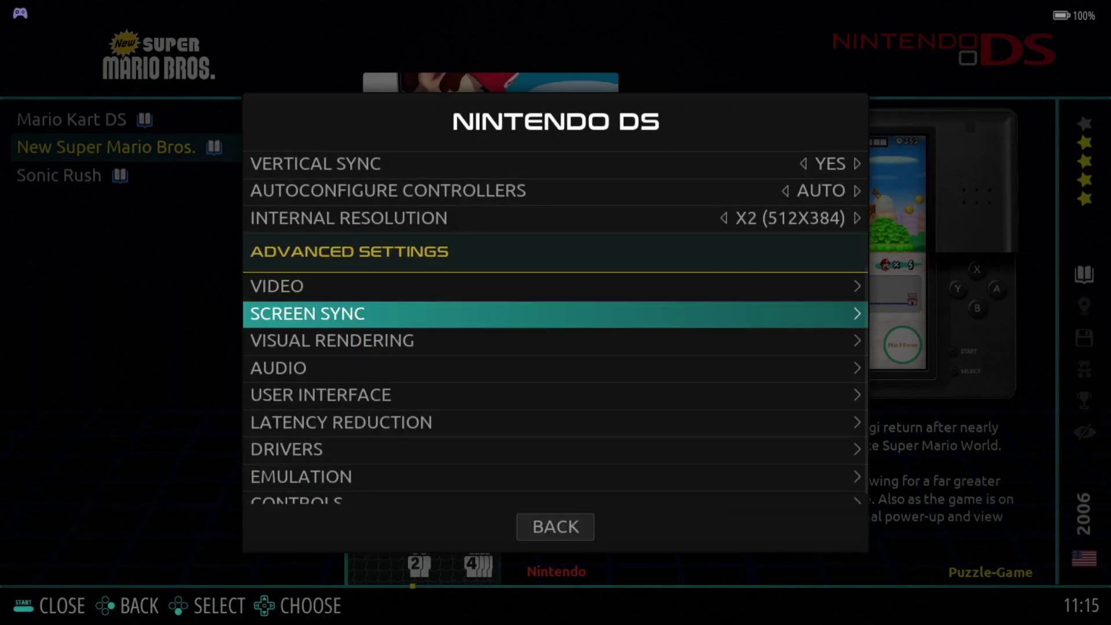
key("Return")
key("Escape")
key("Down")
key("Return")
key("Right")
key("Right")
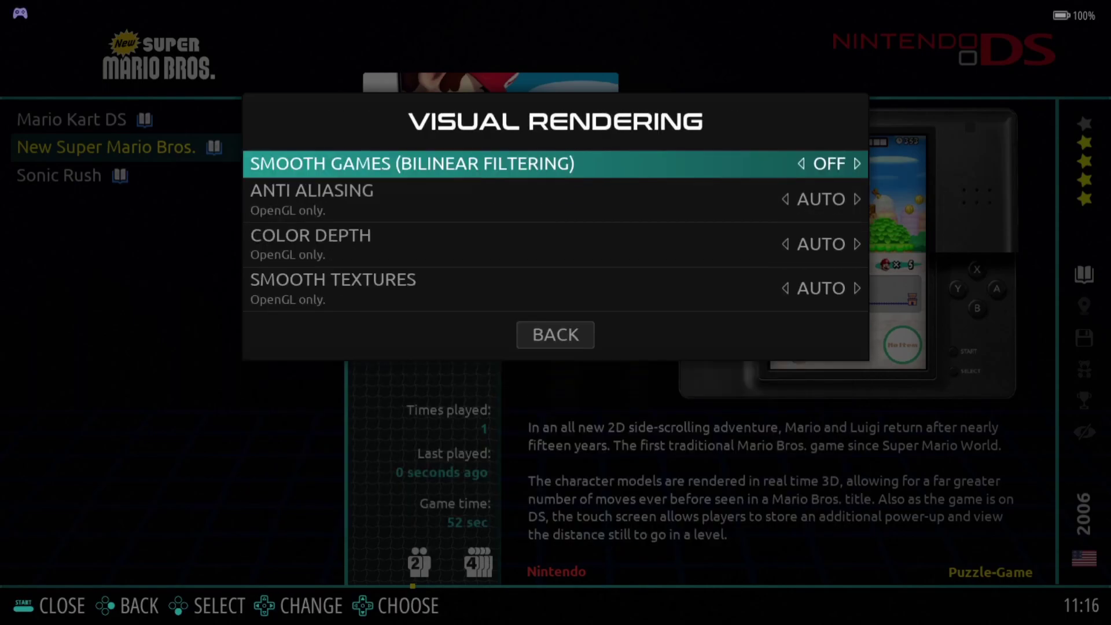
key("Down")
key("Right")
key("Right")
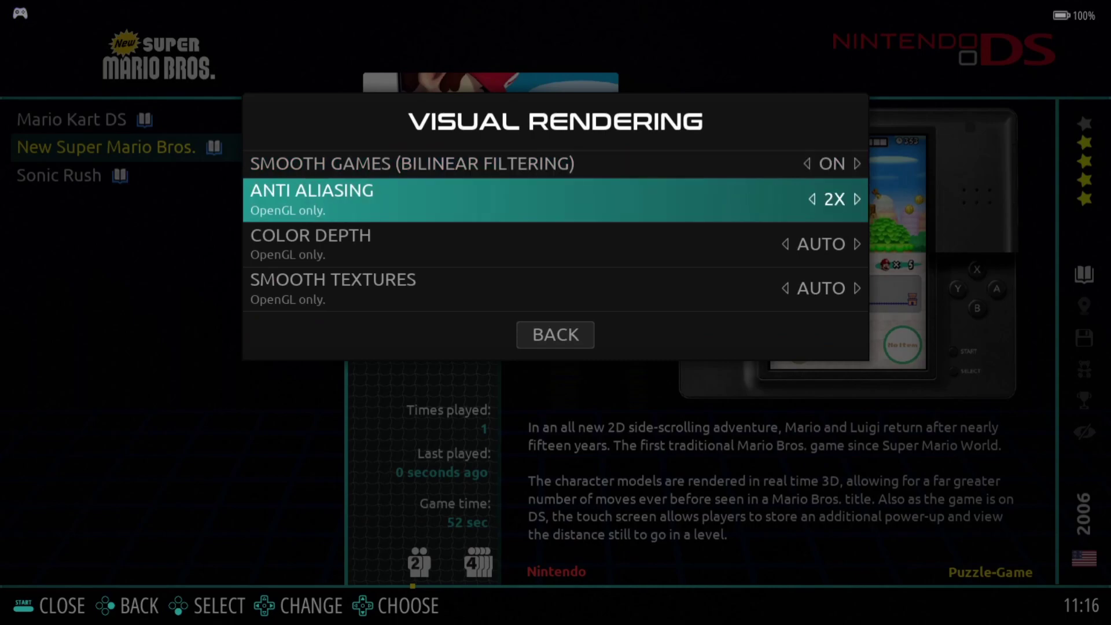
key("Right")
- Set Color Depth to 32 Bits and Smooth Textures to Yes, and leave the Nintendo DS settings
key("Down")
key("Right")
key("Right")
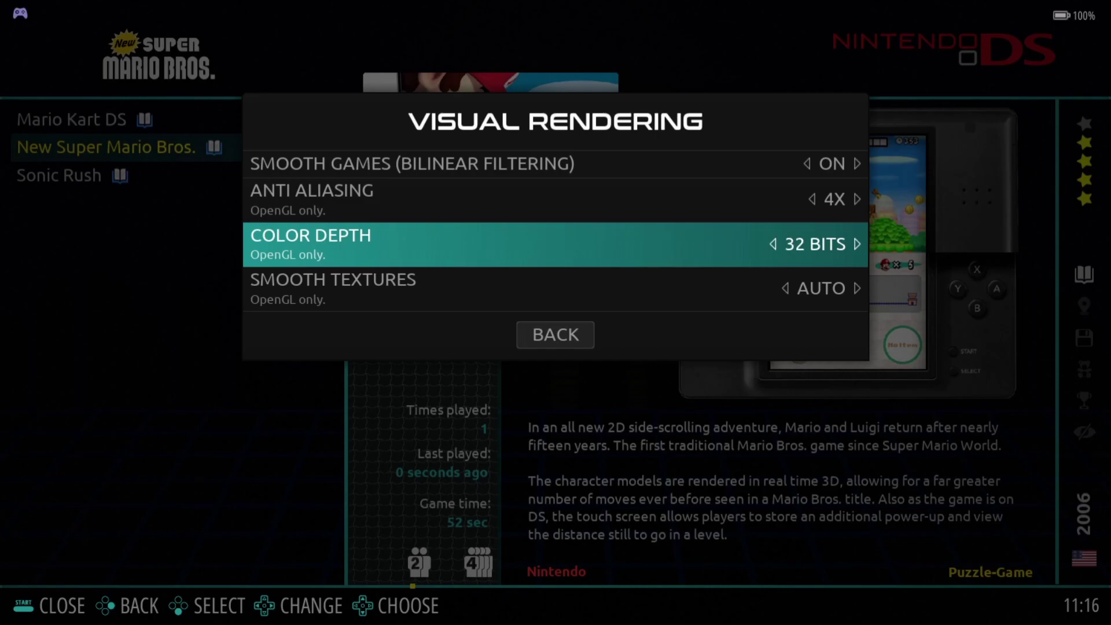
key("Down")
key("Right")
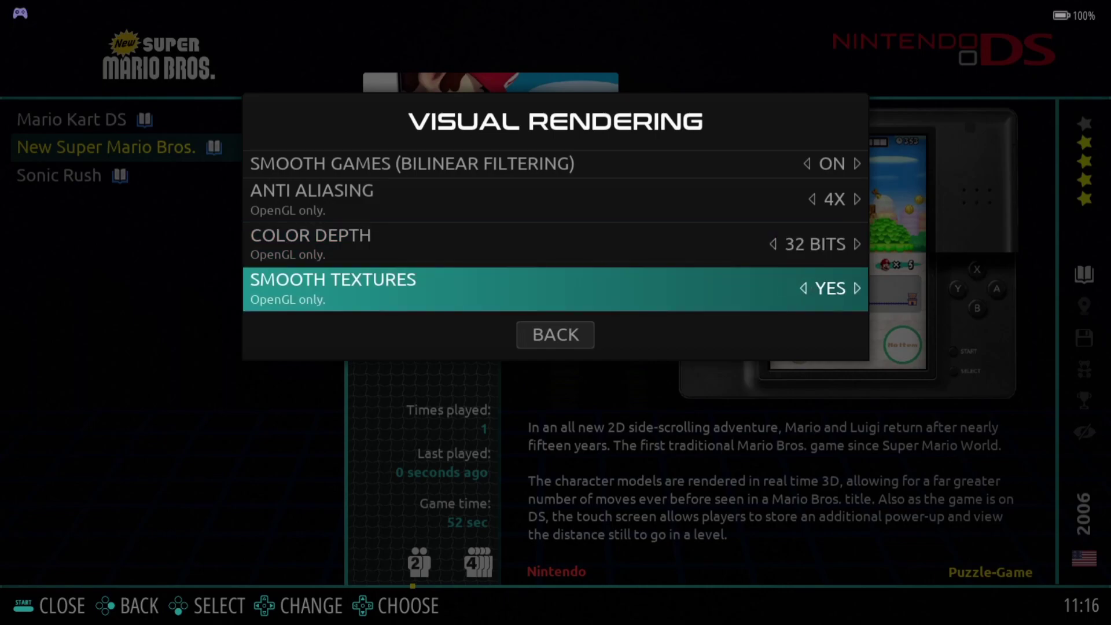
key("Escape")
key("Down")
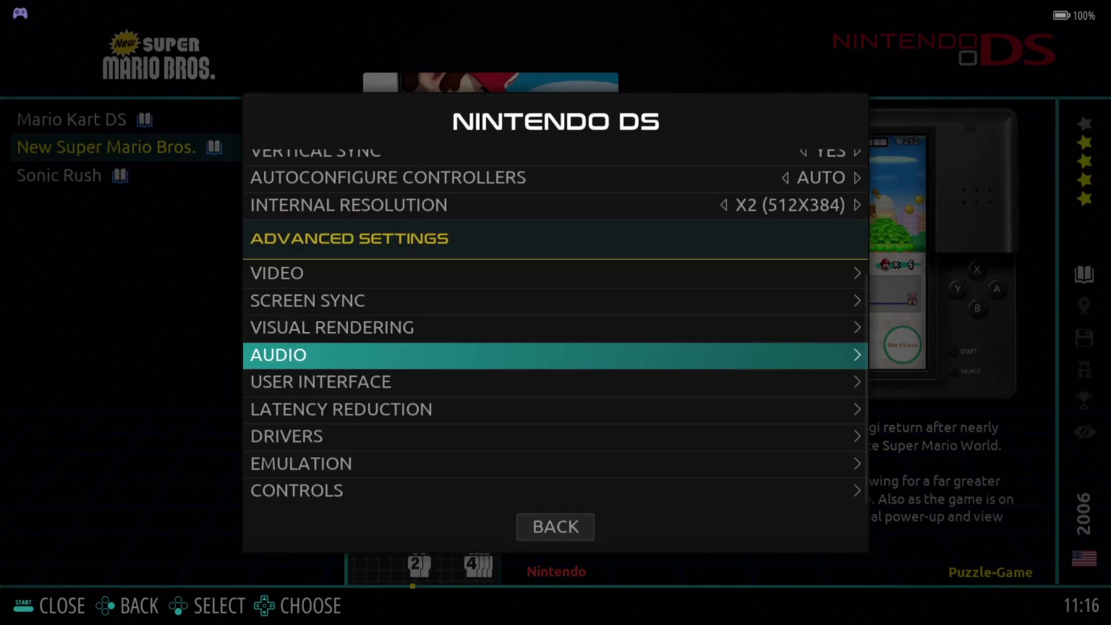
key("Escape")
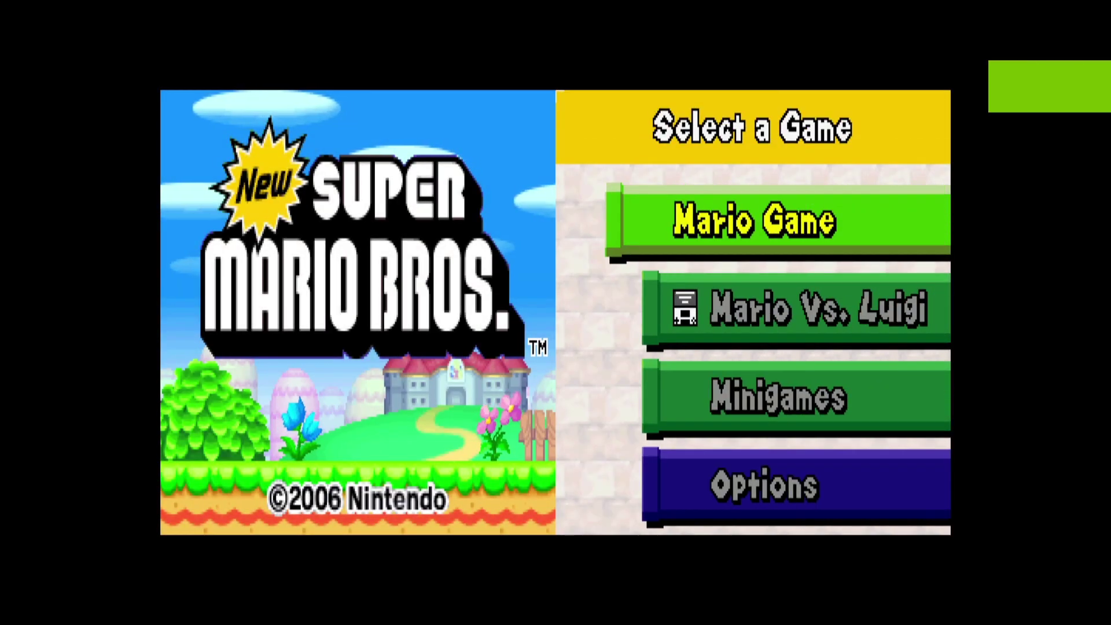
- Load File 1 of the Mario Game in New Super Mario Bros. and enter level W 1-4
key("Return")
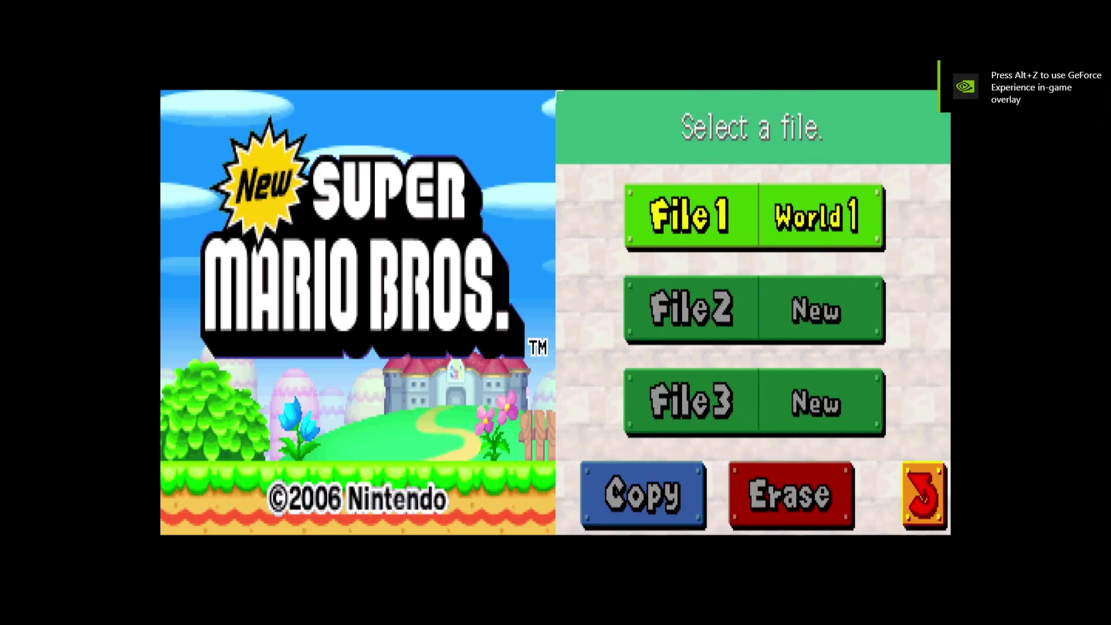
key("Return")
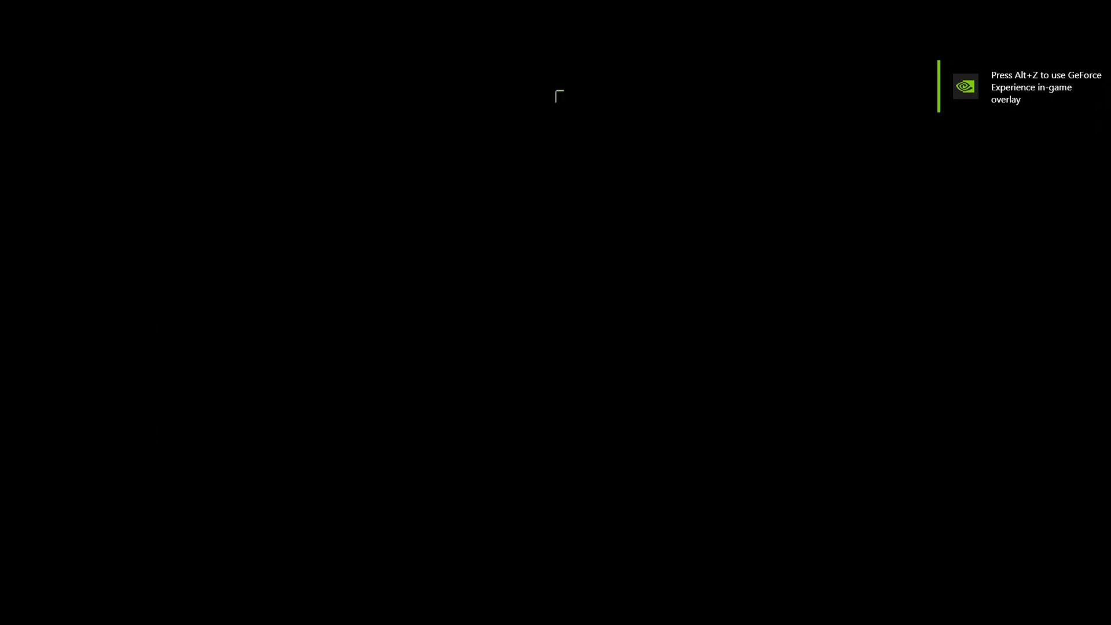
key("Right")
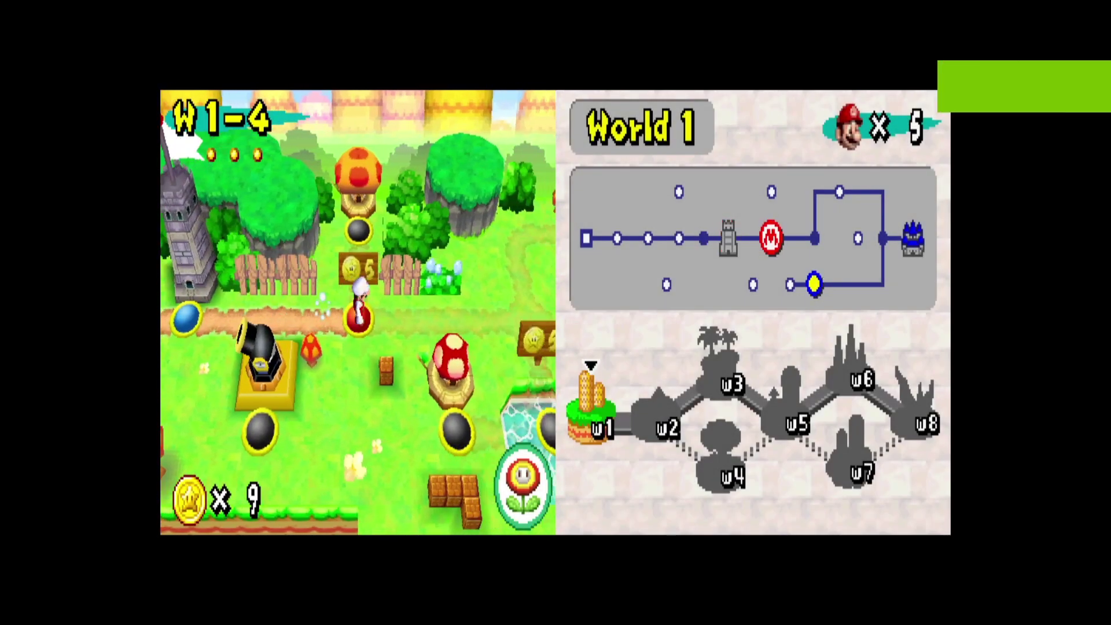
key("Return")
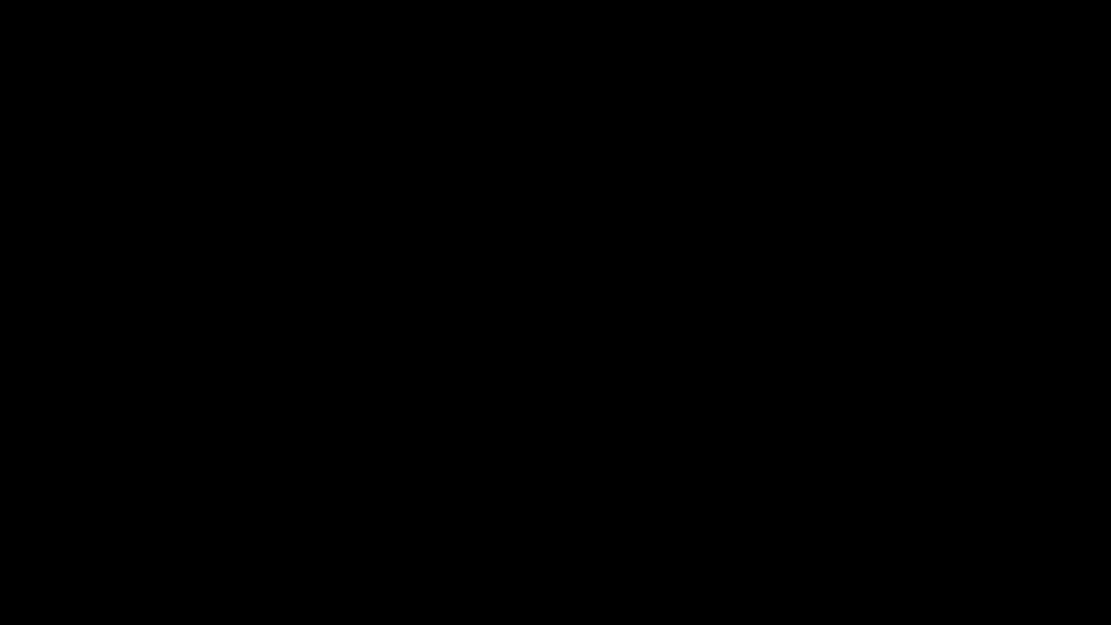
- Play level W 1-4 to test the side-by-side screen layout and rendering settings
key("a")
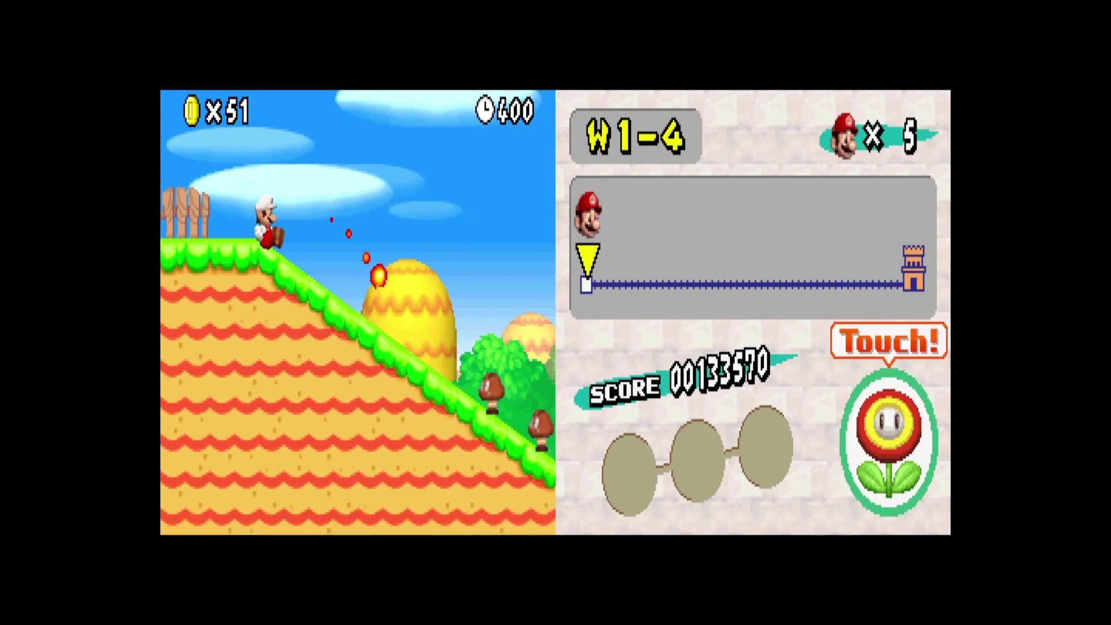
key("Right")
key("x")
key("a")
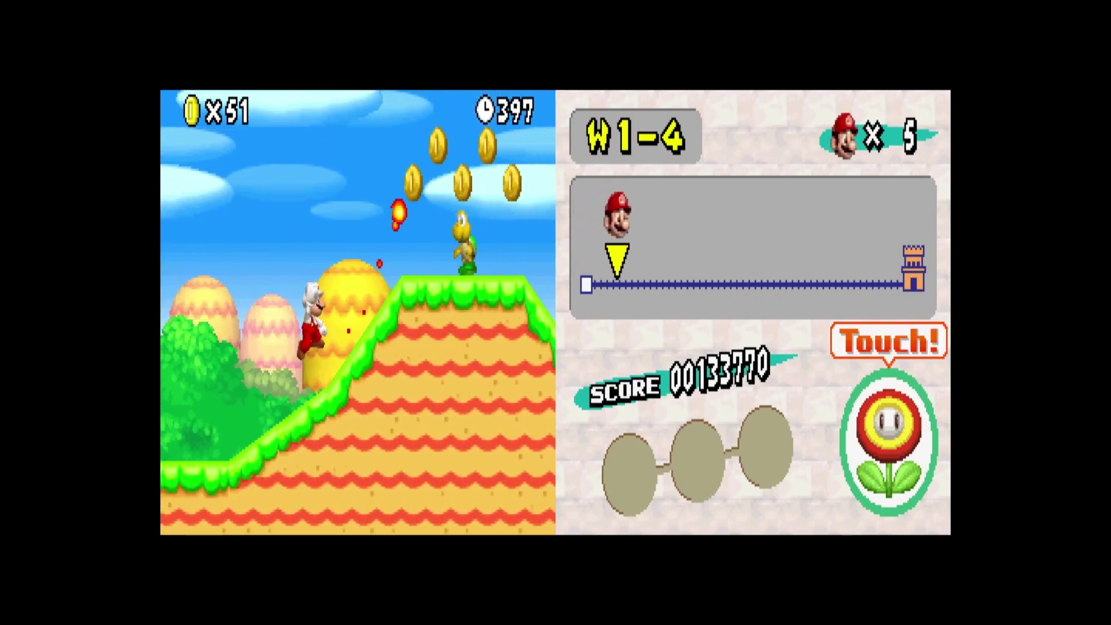
key("Right")
key("x")
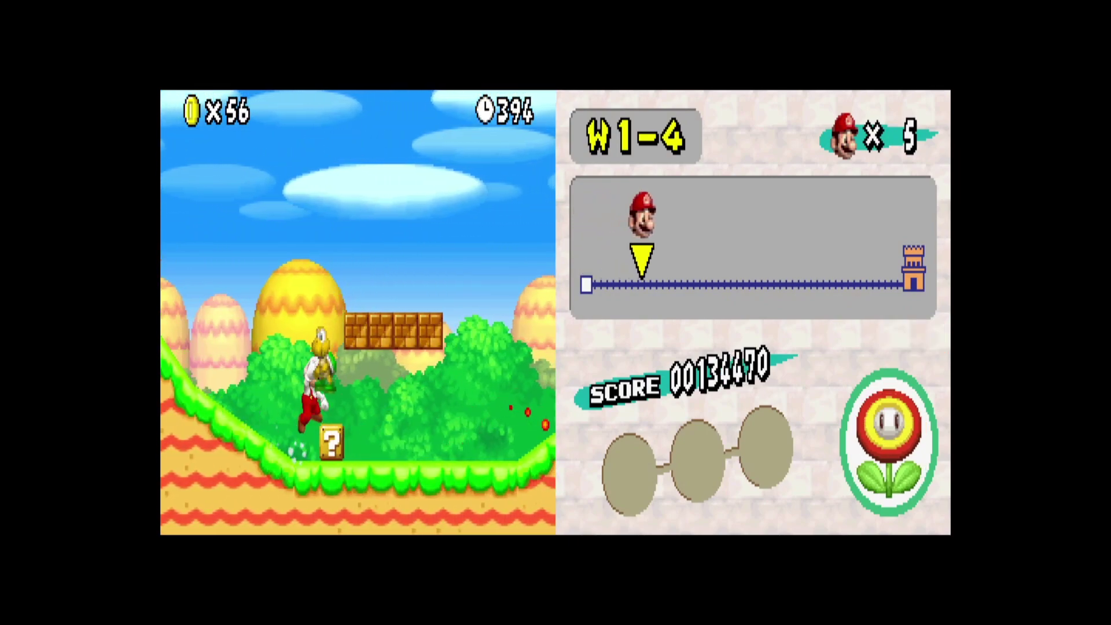
key("Right")
key("x")
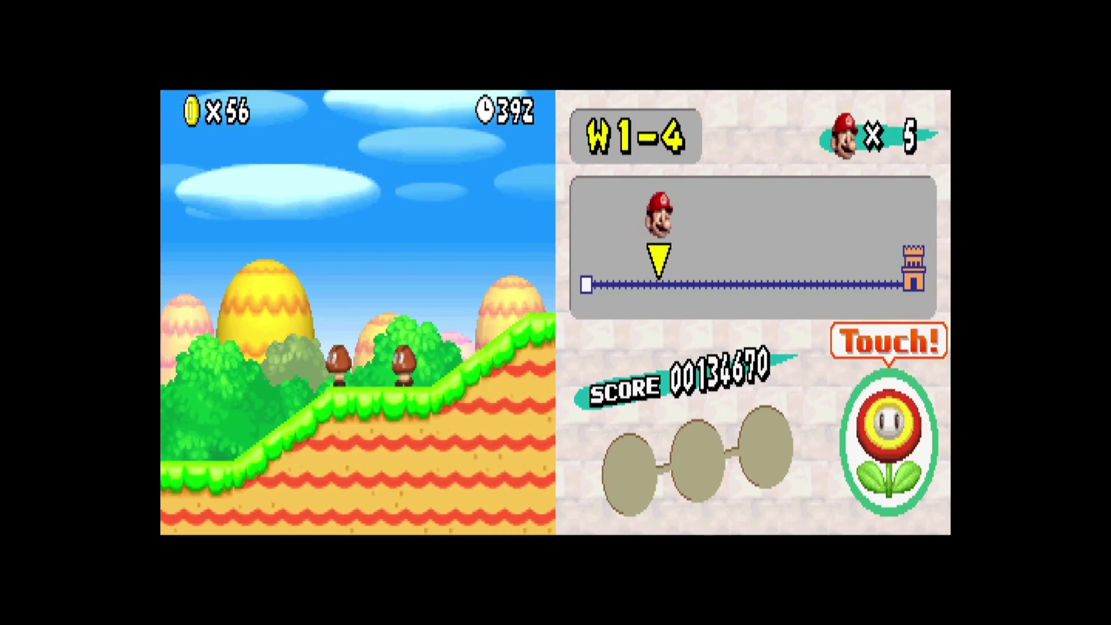
key("Right")
key("x")
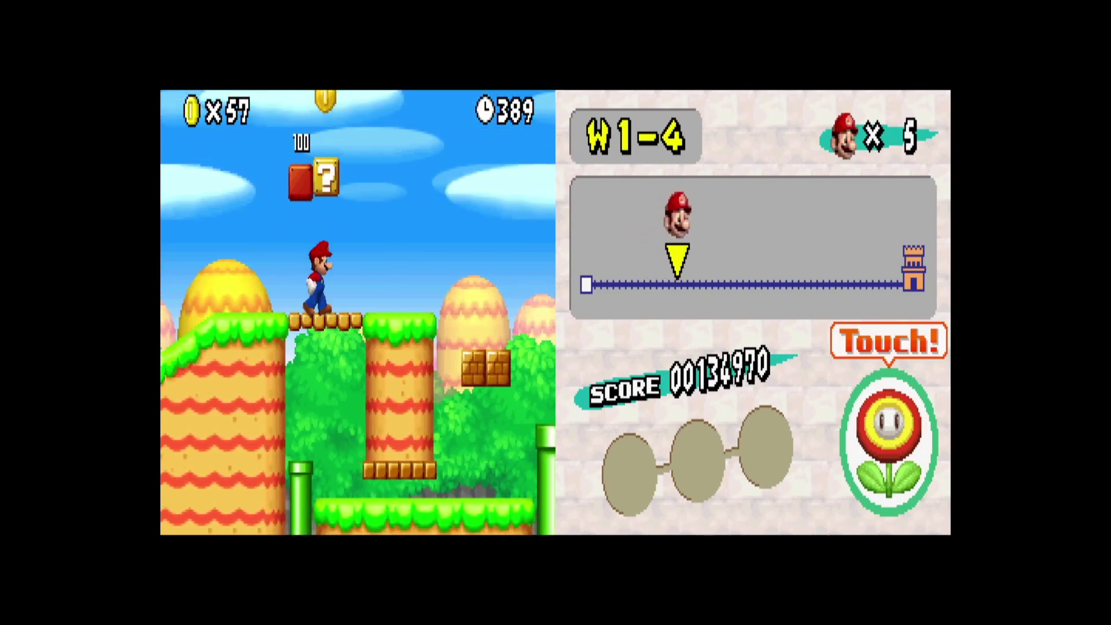
key("Right")
key("x")
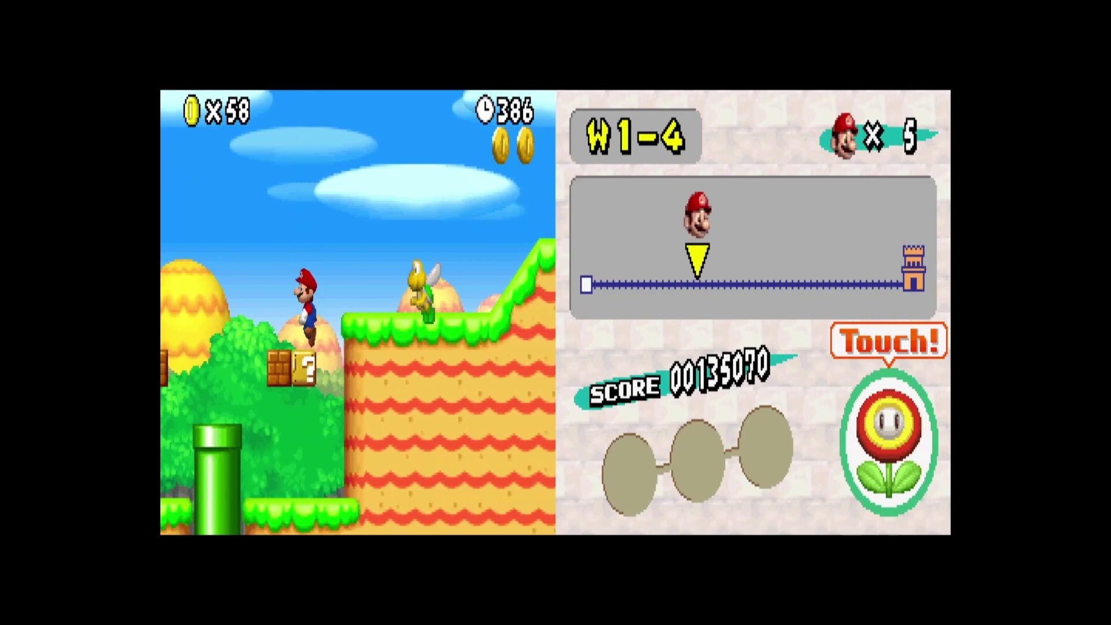
key("Right")
key("x")
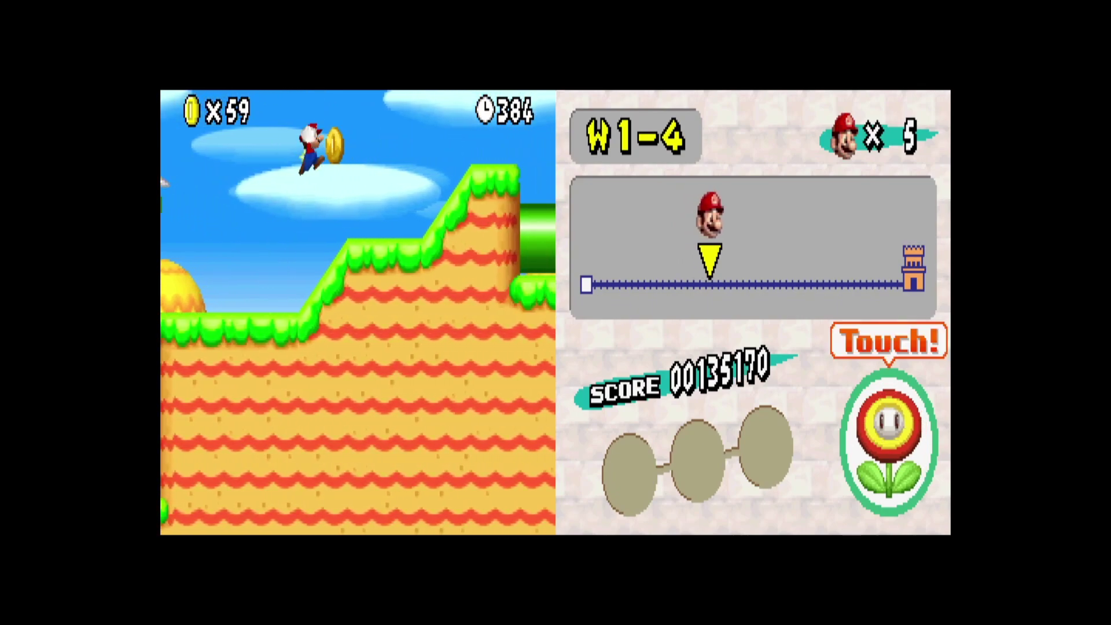
key("Right")
key("x")
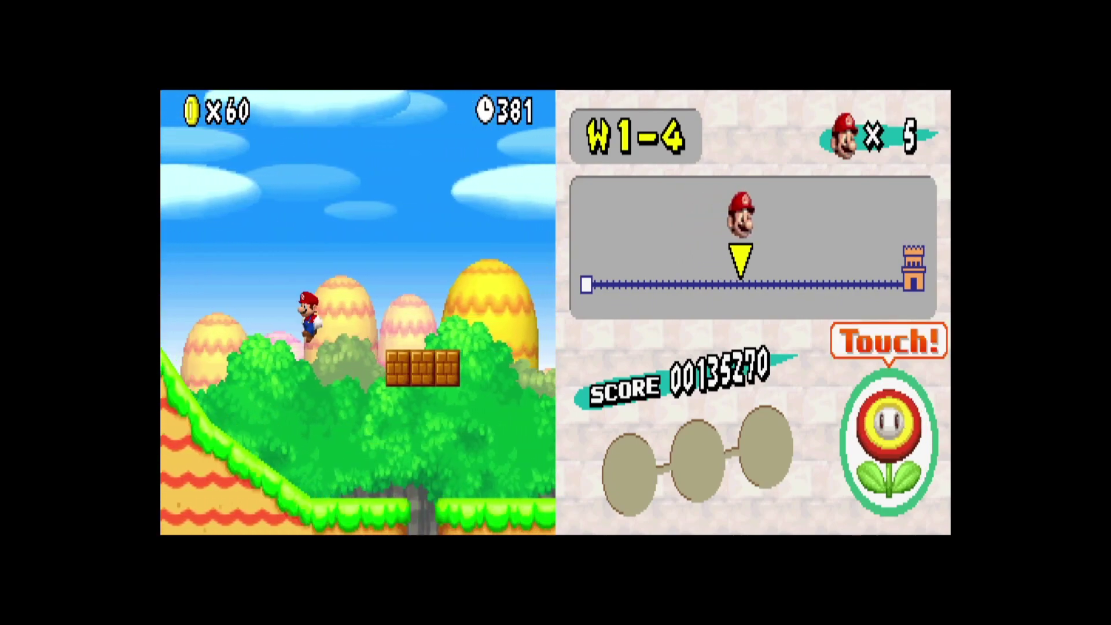
key("Right")
key("Left")
key("x")
key("Right")
key("Left")
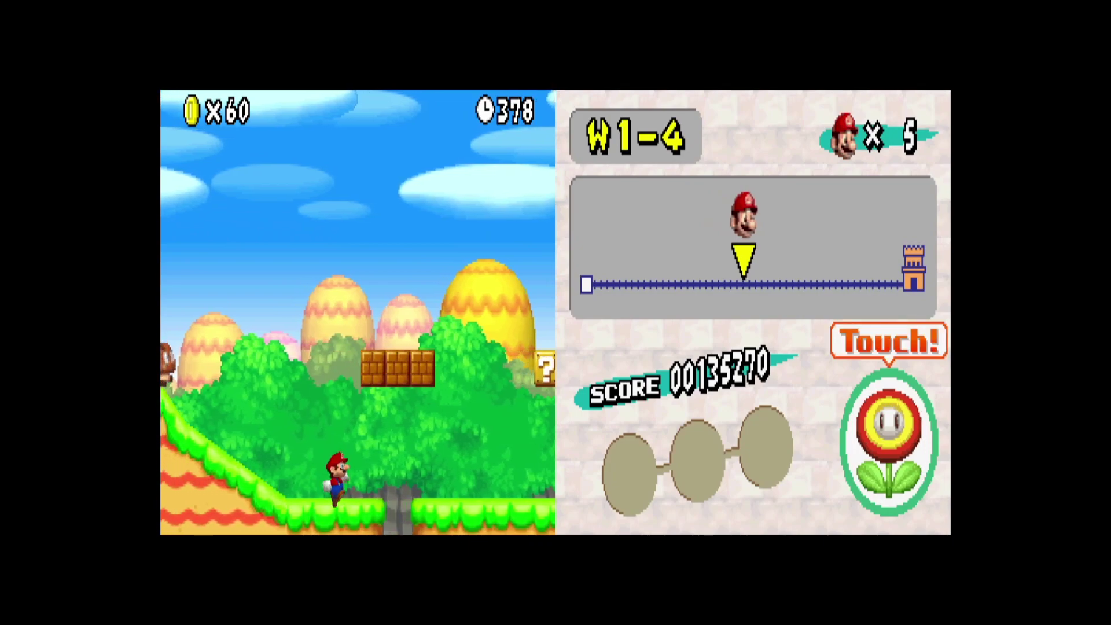
key("Right")
key("x")
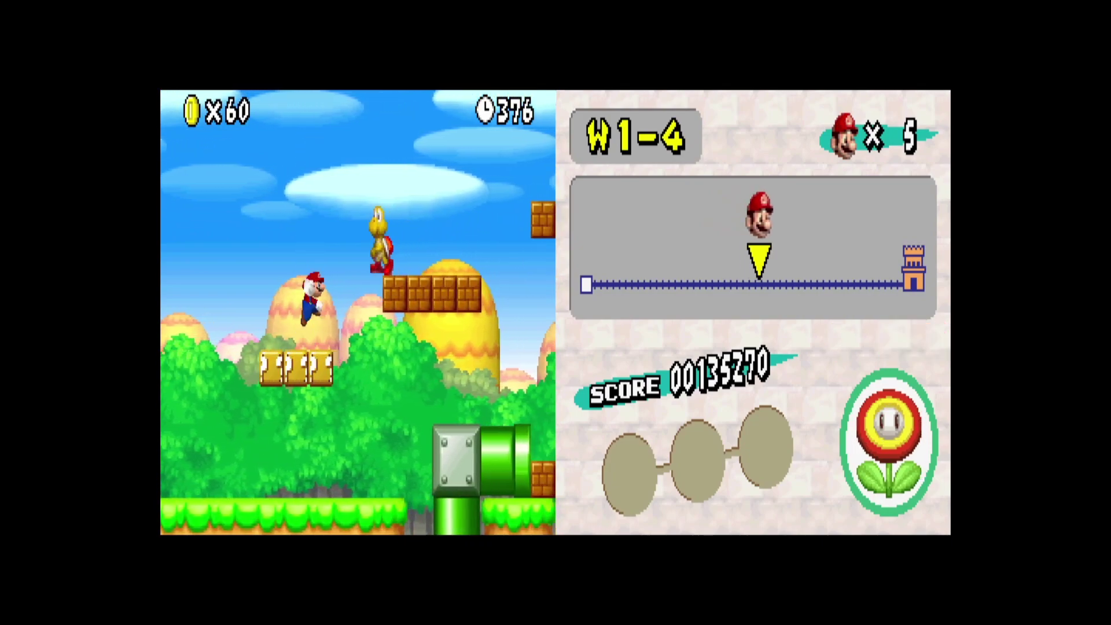
key("Right")
key("x")
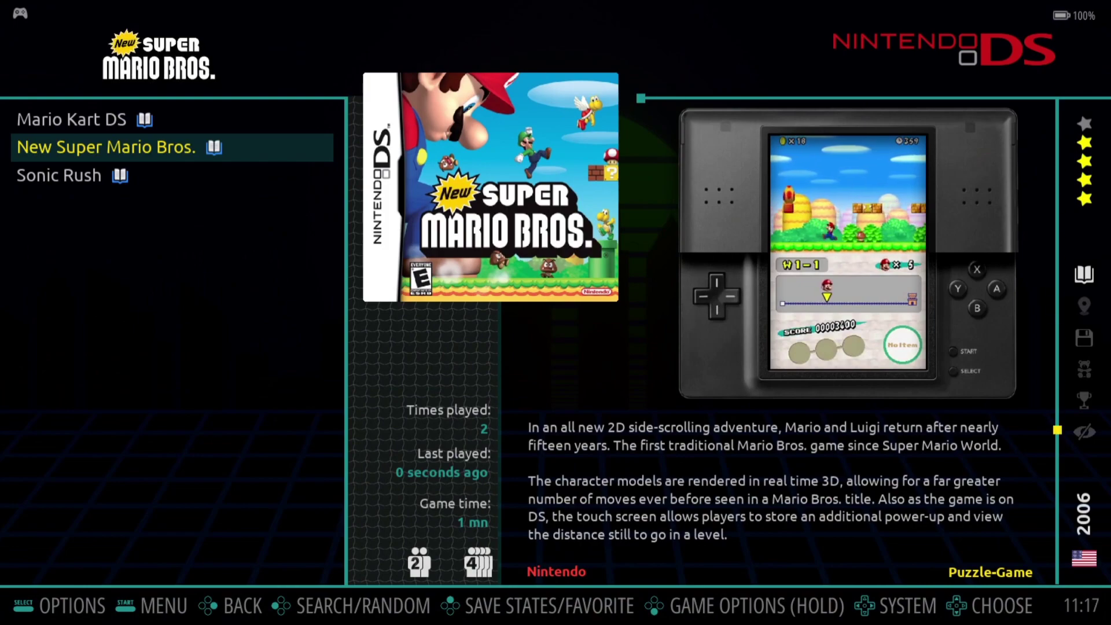
- Reopen the advanced system options for Nintendo DS and go into the Video settings
key("BackSpace")
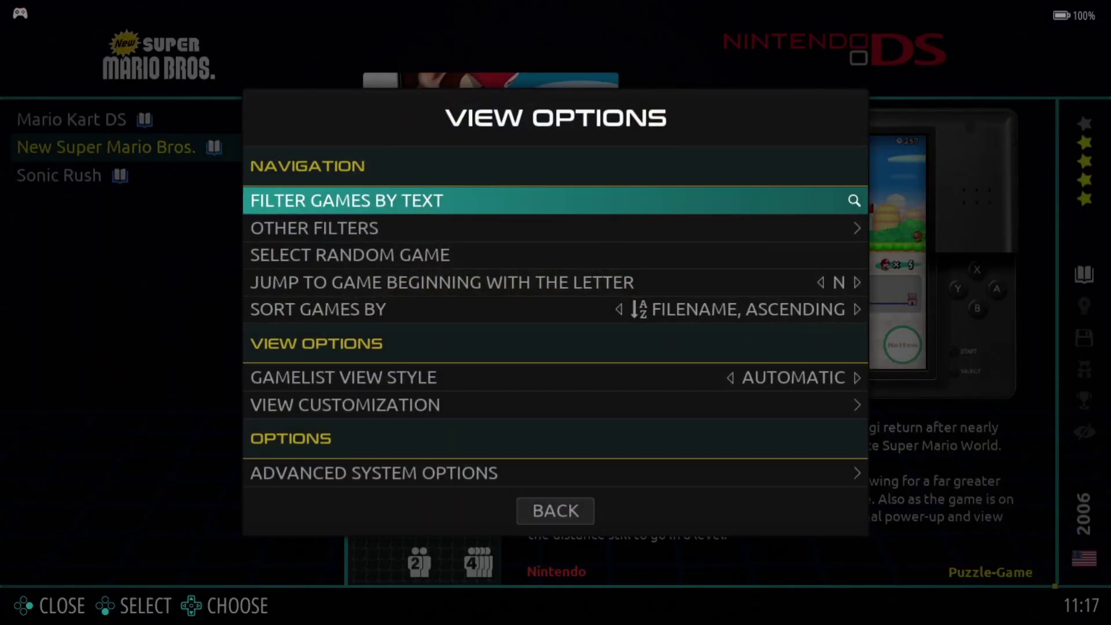
key("Up")
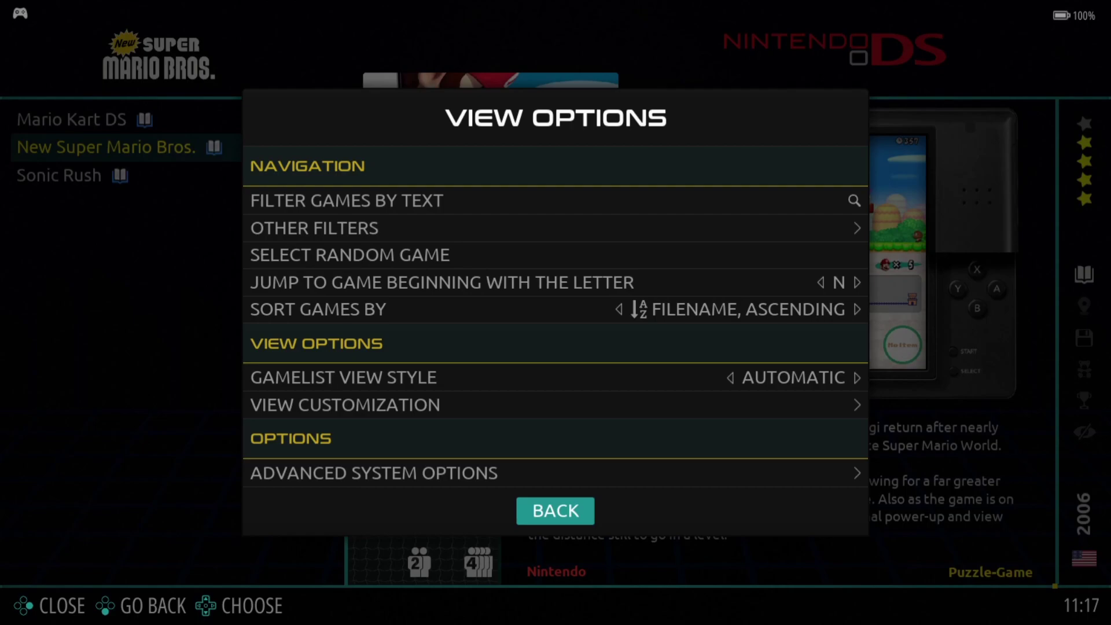
key("Up")
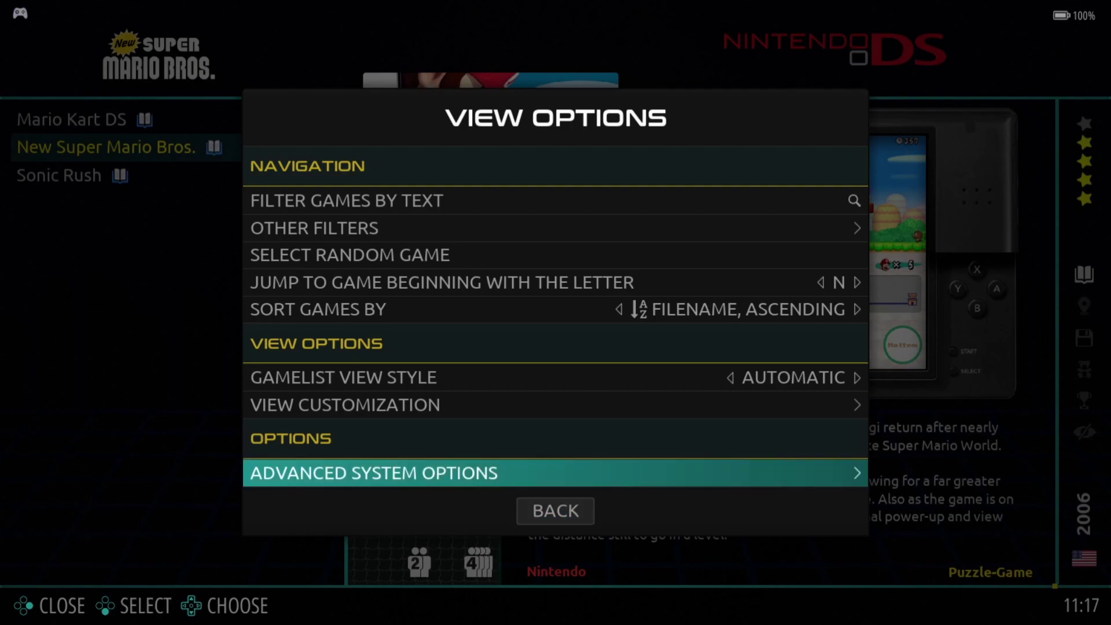
key("Return")
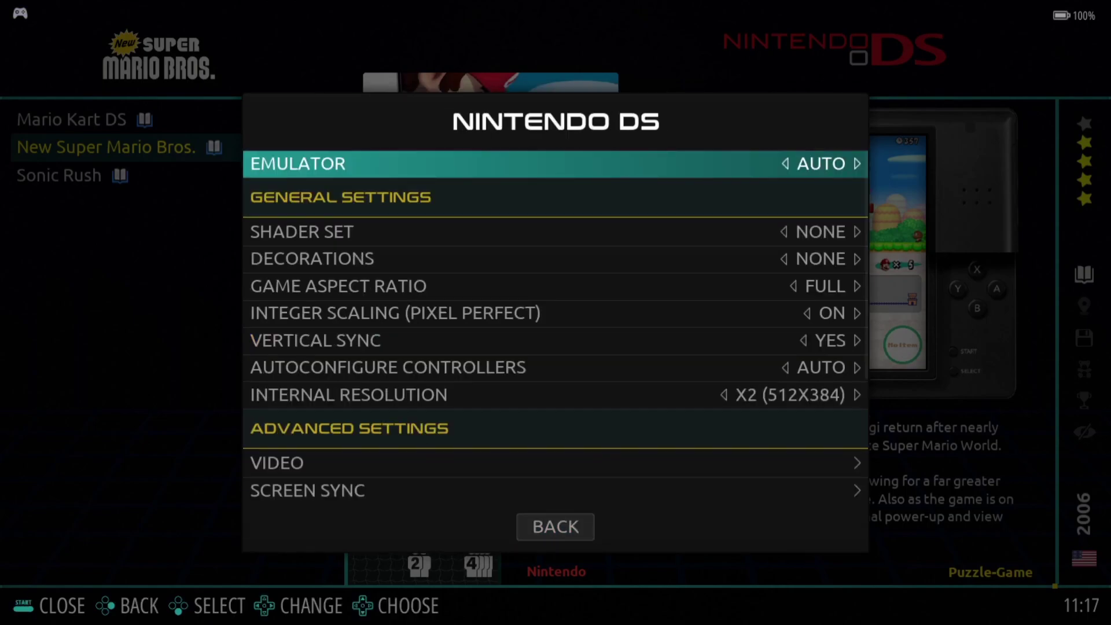
key("Down")
key("Down")
key("Down")
key("Down")
key("Down")
key("Down")
key("Down")
key("Down")
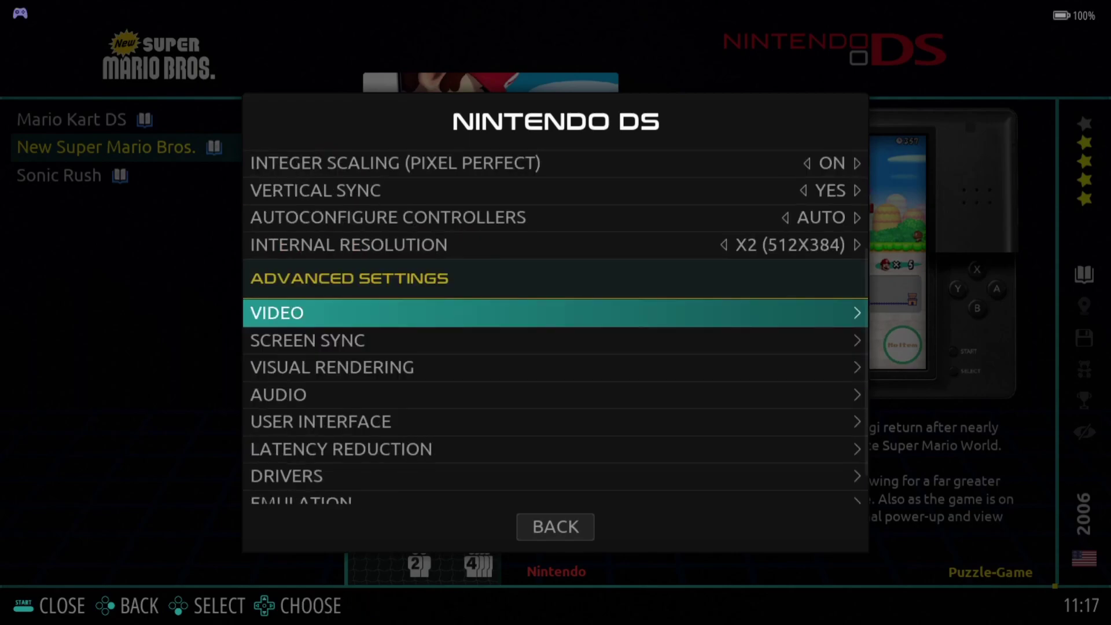
key("Down")
key("Down")
key("Up")
key("Up")
key("Return")
- Set Screen Layout Positioning to Top Only and return to the Nintendo DS game list
key("Down")
key("Down")
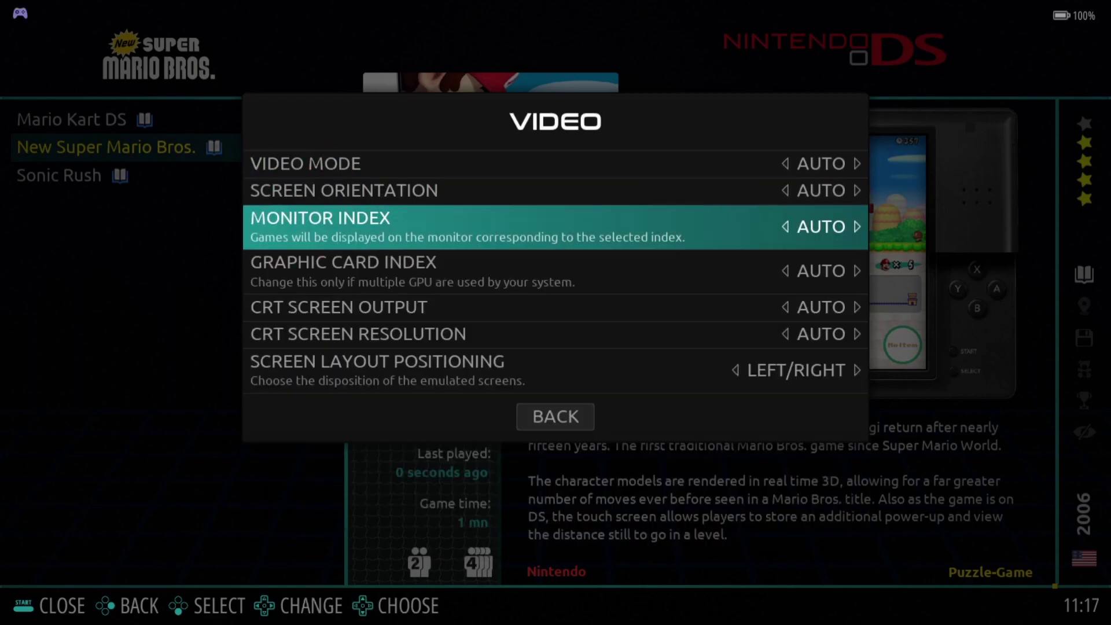
key("Down")
key("Down")
key("Down")
key("Down")
key("Return")
key("Up")
key("Down")
key("Down")
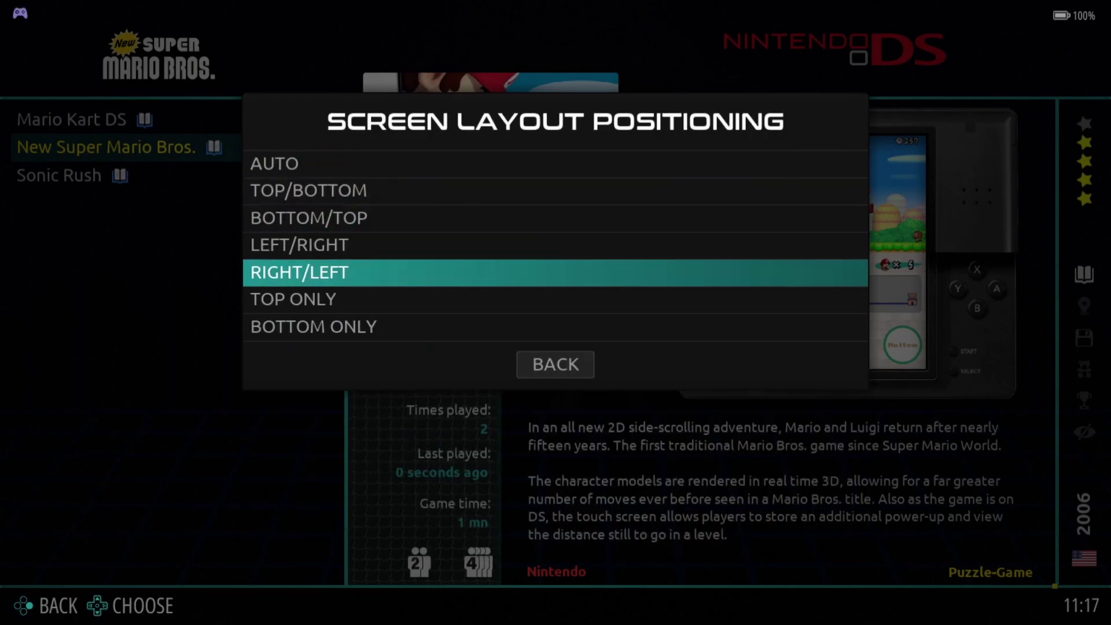
key("Down")
key("Down")
key("Up")
key("Up")
key("Up")
key("Down")
key("Down")
key("Return")
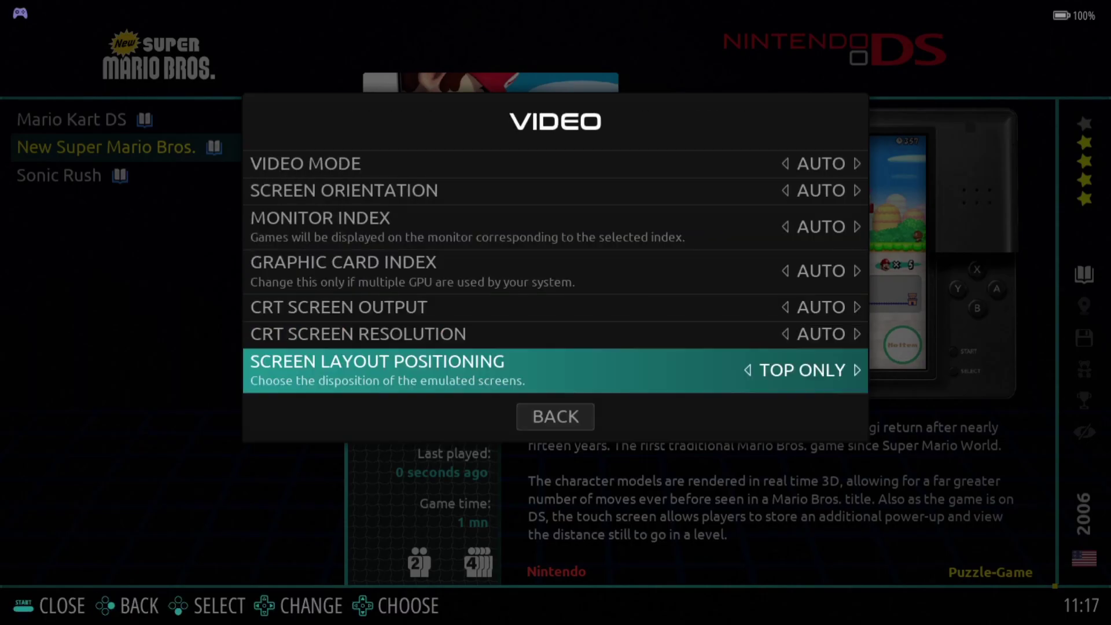
key("Escape")
key("Escape")
key("Escape")
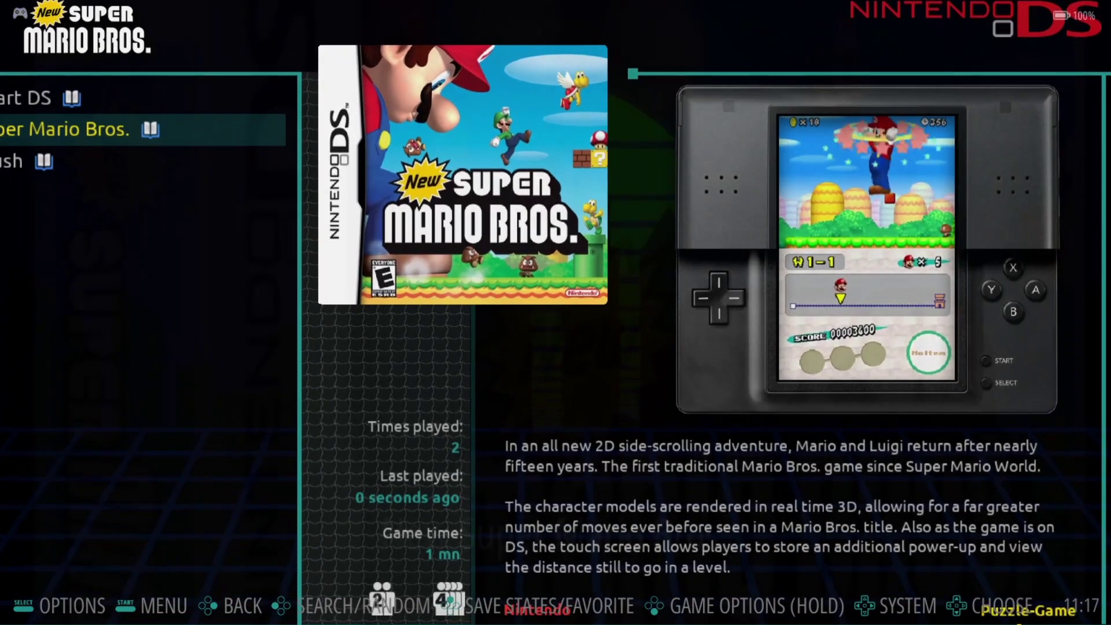
- Launch New Super Mario Bros. and enter level W 1-4 from the world map to test the single-screen layout
key("Return")
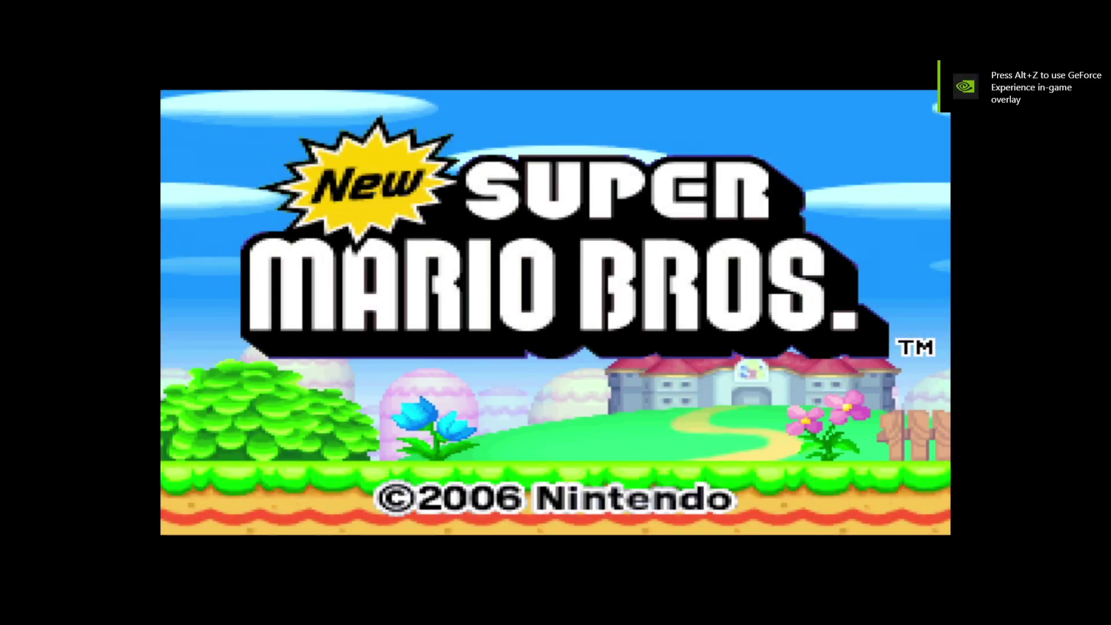
key("Return")
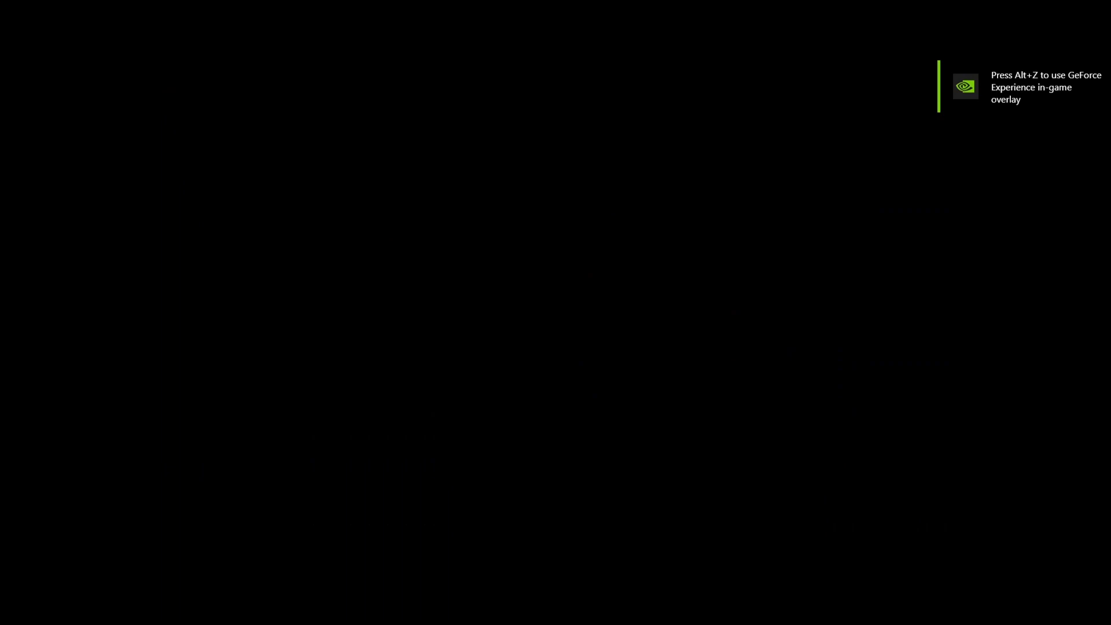
key("Right")
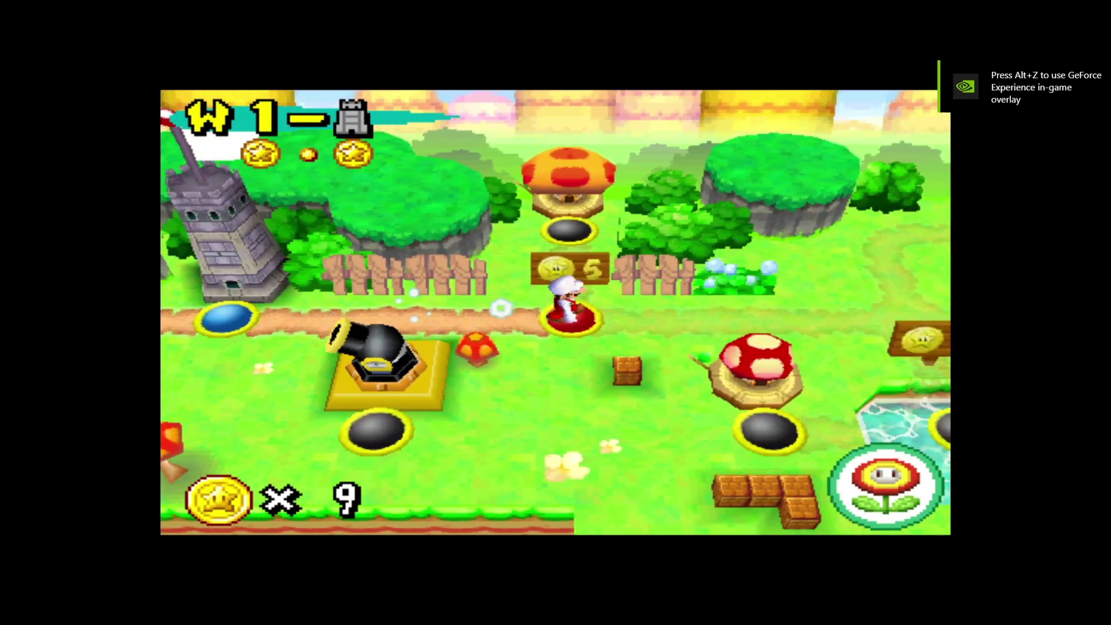
key("Return")
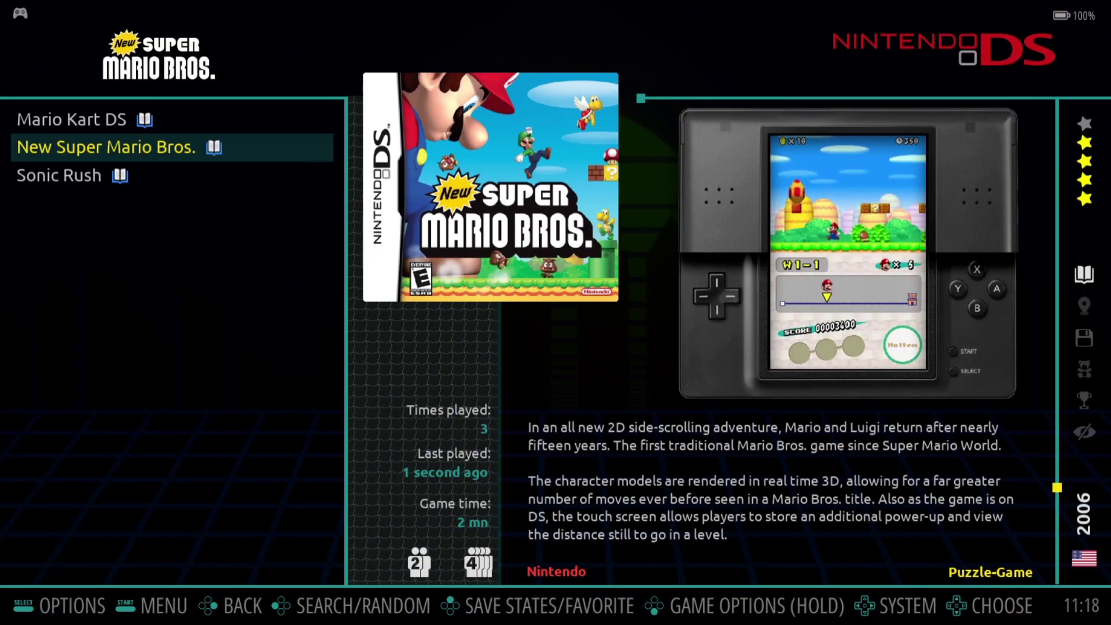
key("Down")
key("Up")
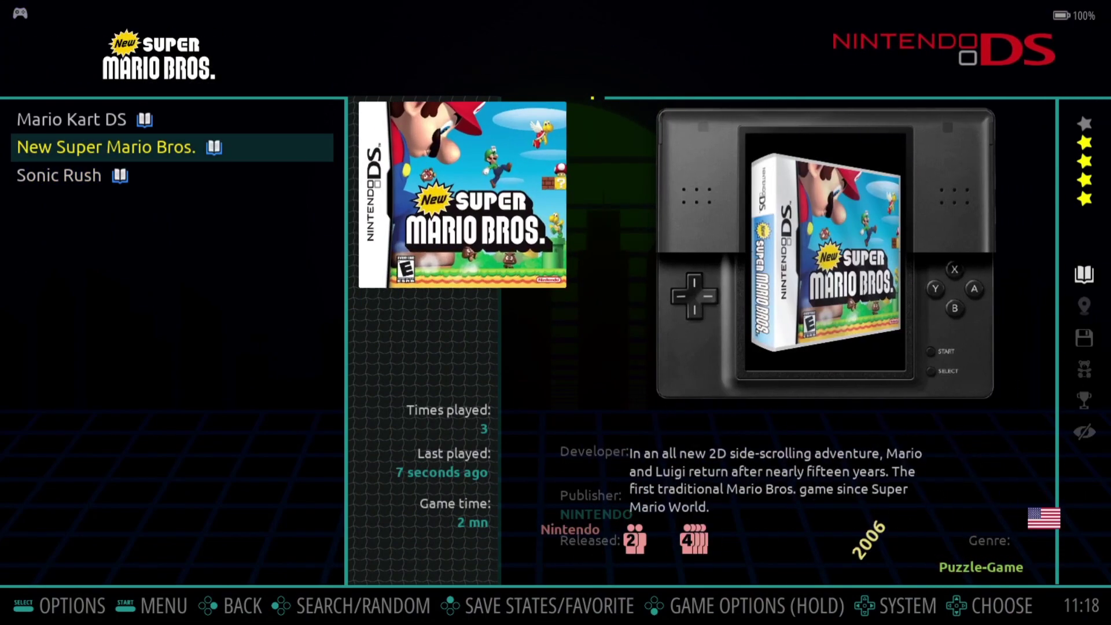